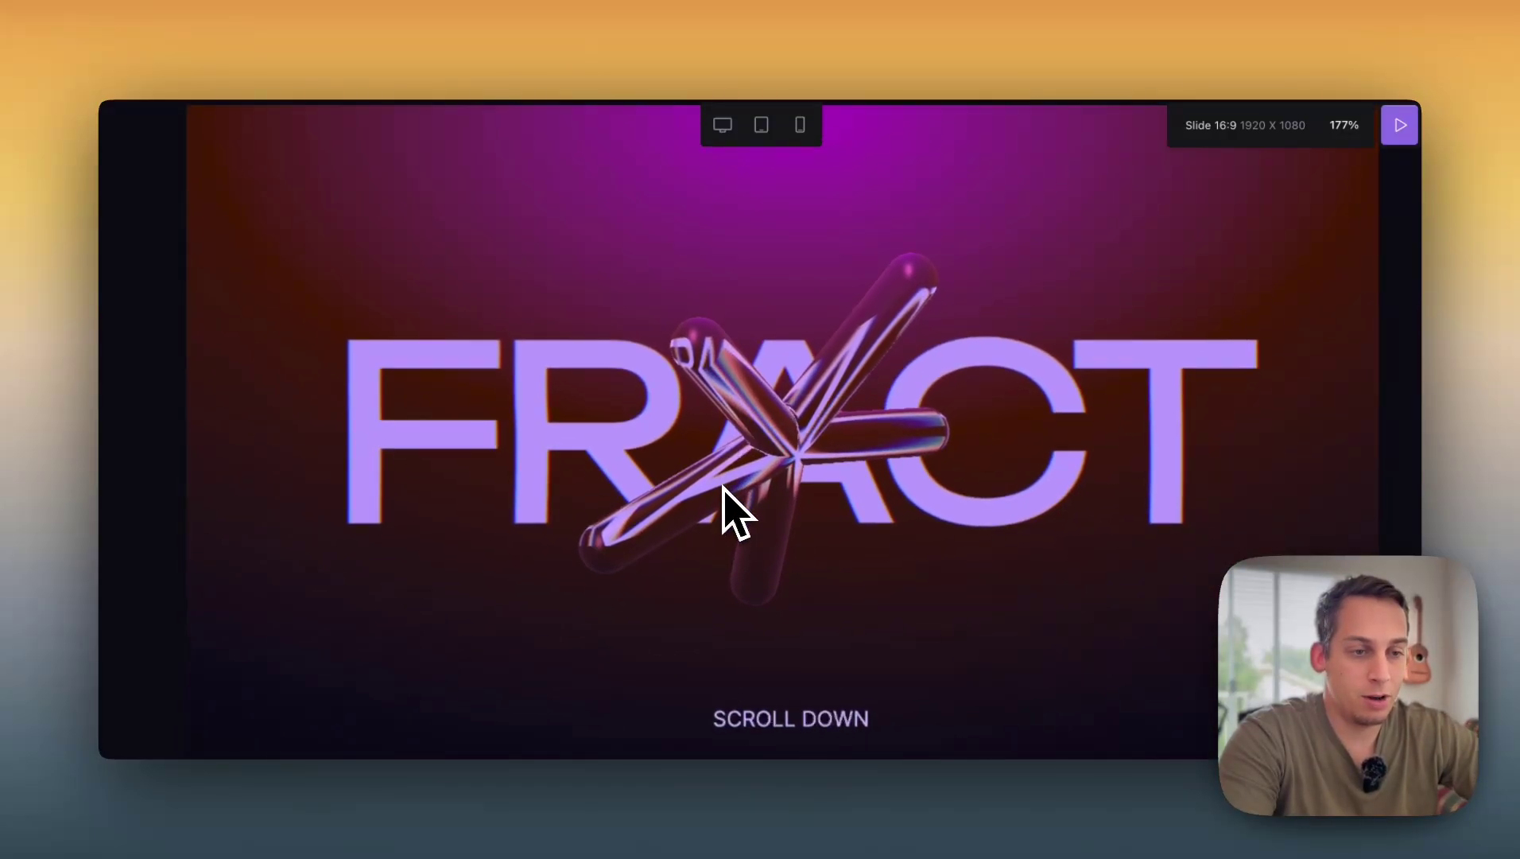
- Scroll up and down through the FRACT demo preview
scroll(735, 509, down, 5)
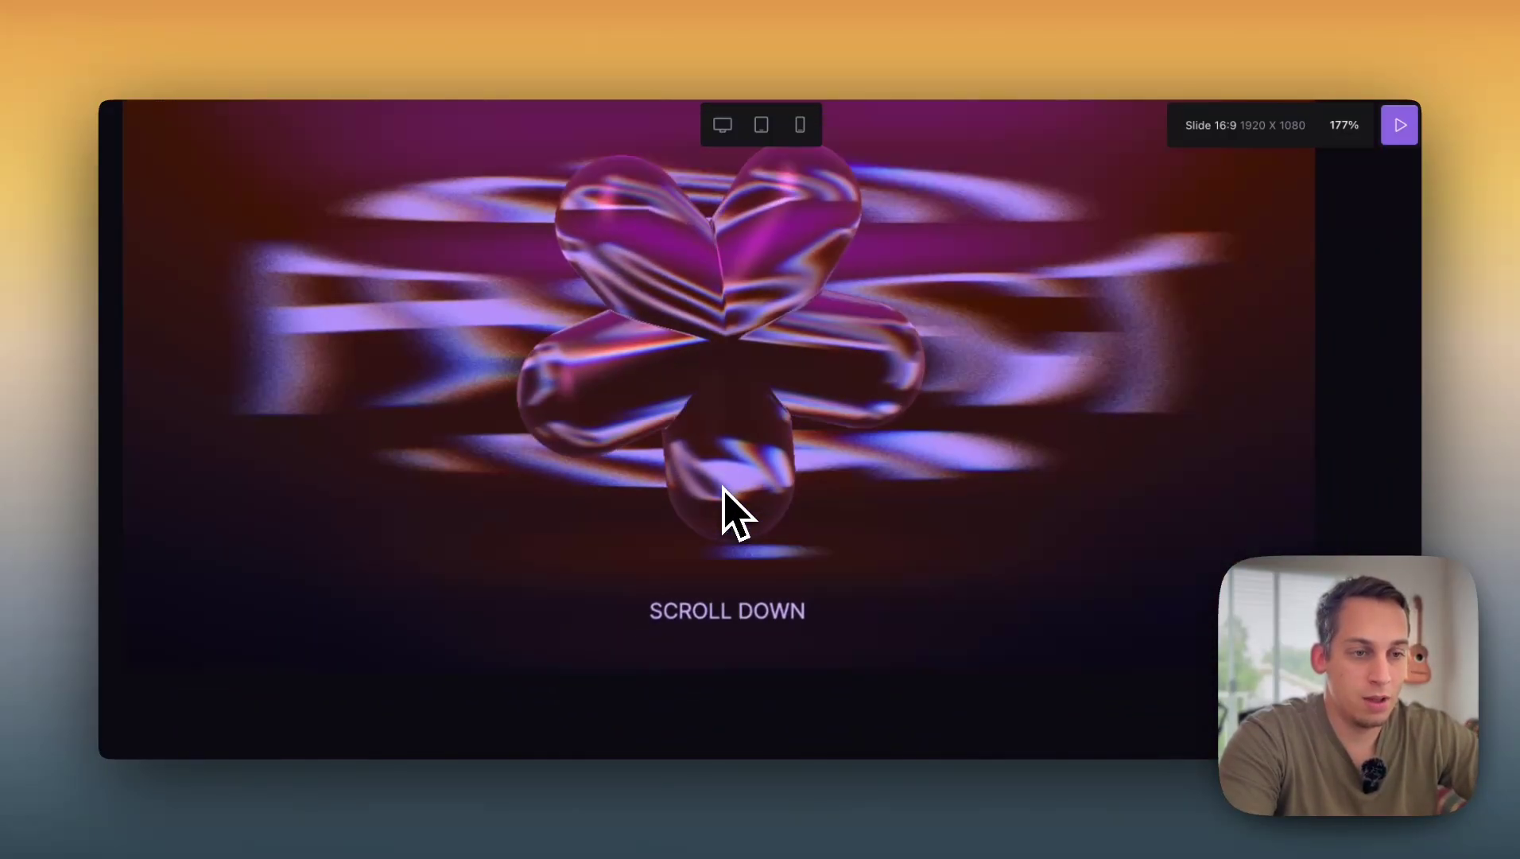
scroll(736, 513, up, 3)
scroll(736, 512, down, 6)
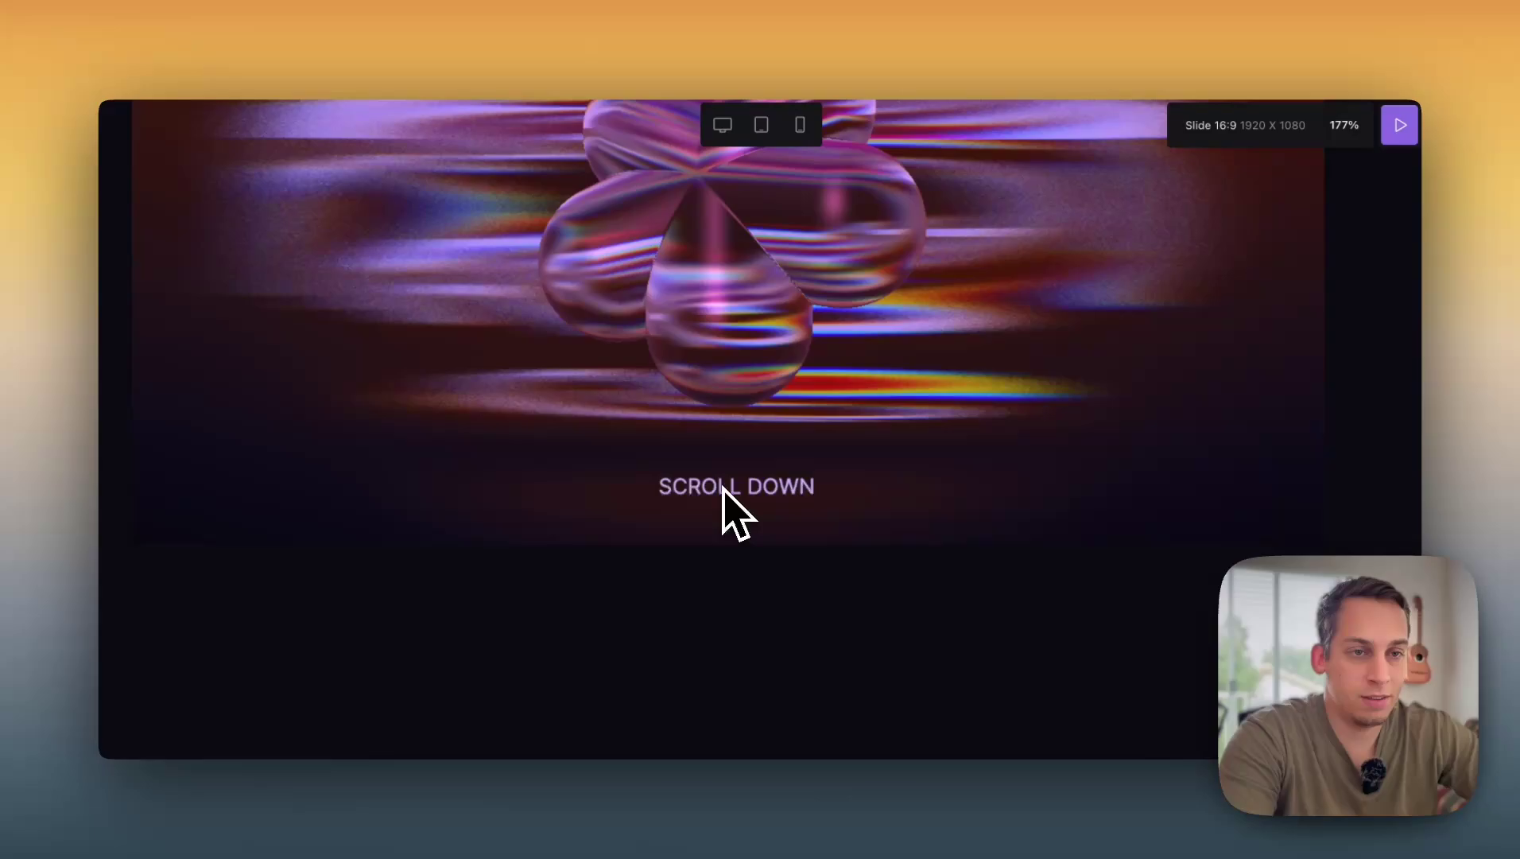
scroll(724, 500, up, 5)
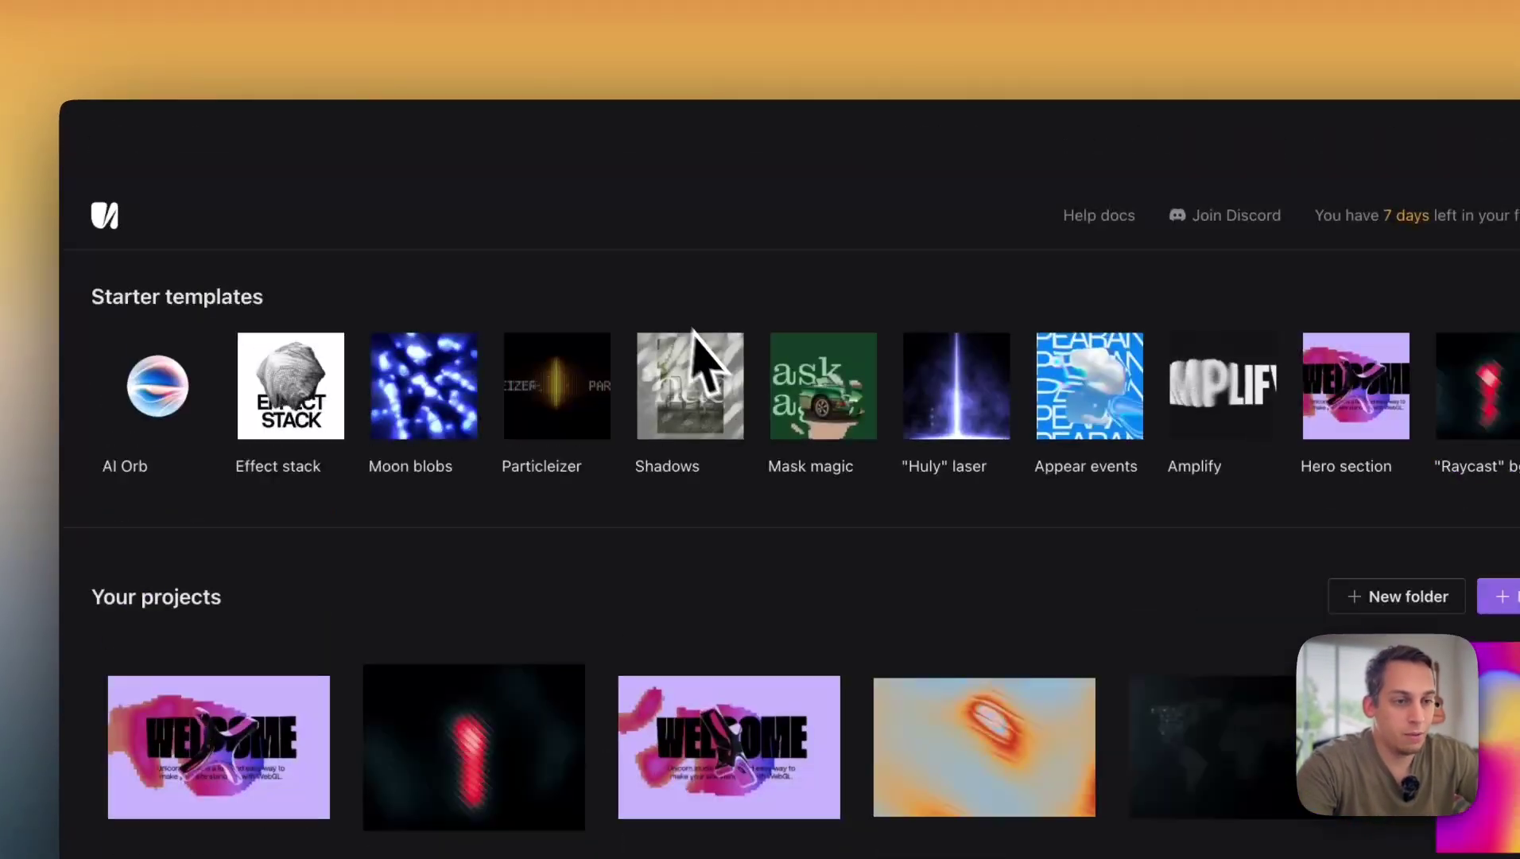
- Scroll down the dashboard and browse the Starter templates row left and right
scroll(700, 338, down, 2)
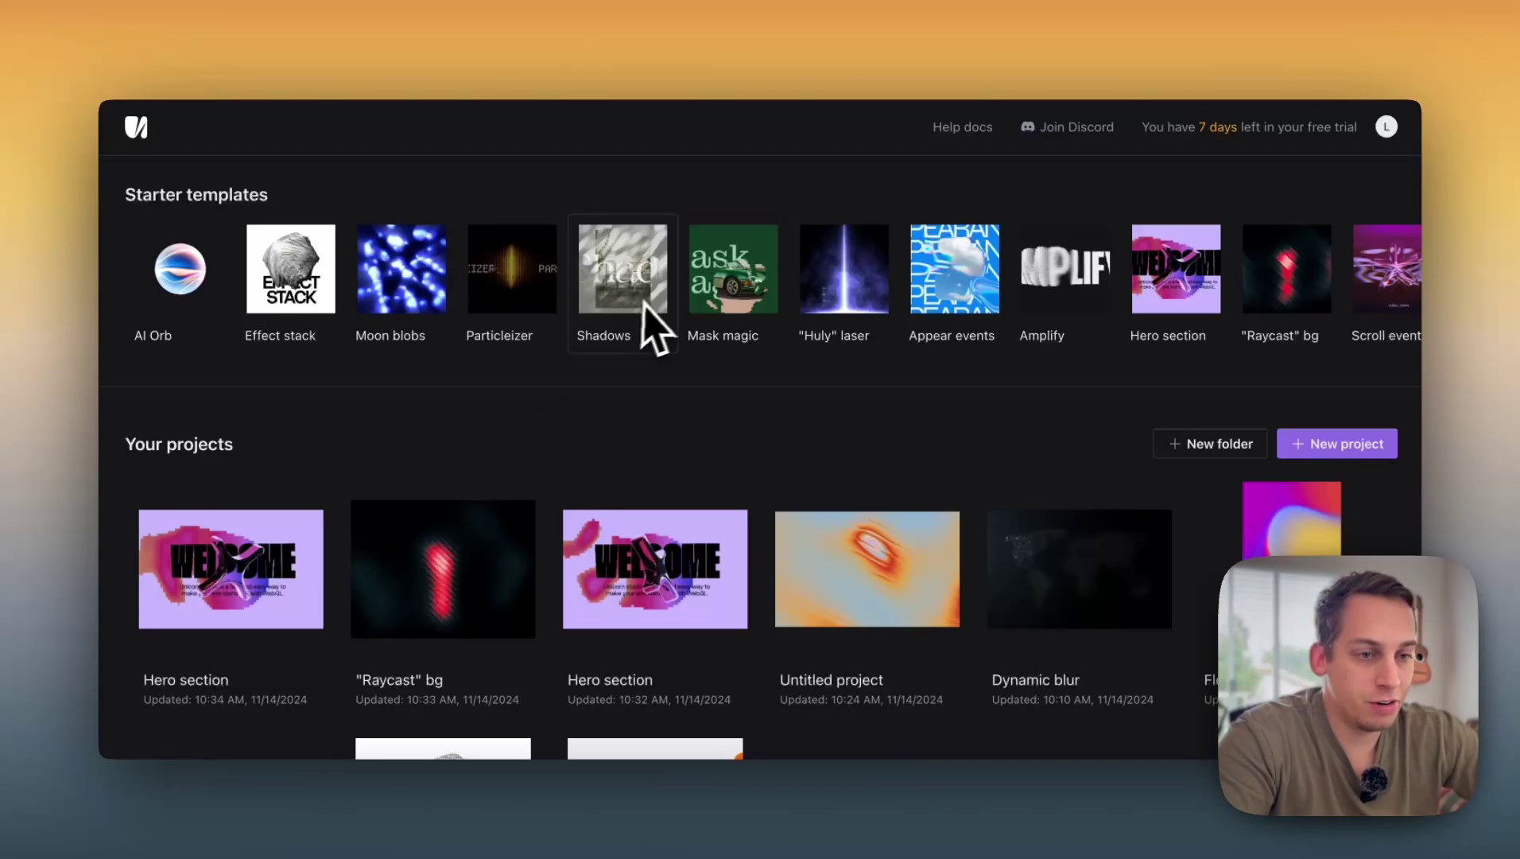
scroll(668, 322, right, 10)
scroll(668, 322, right, 4)
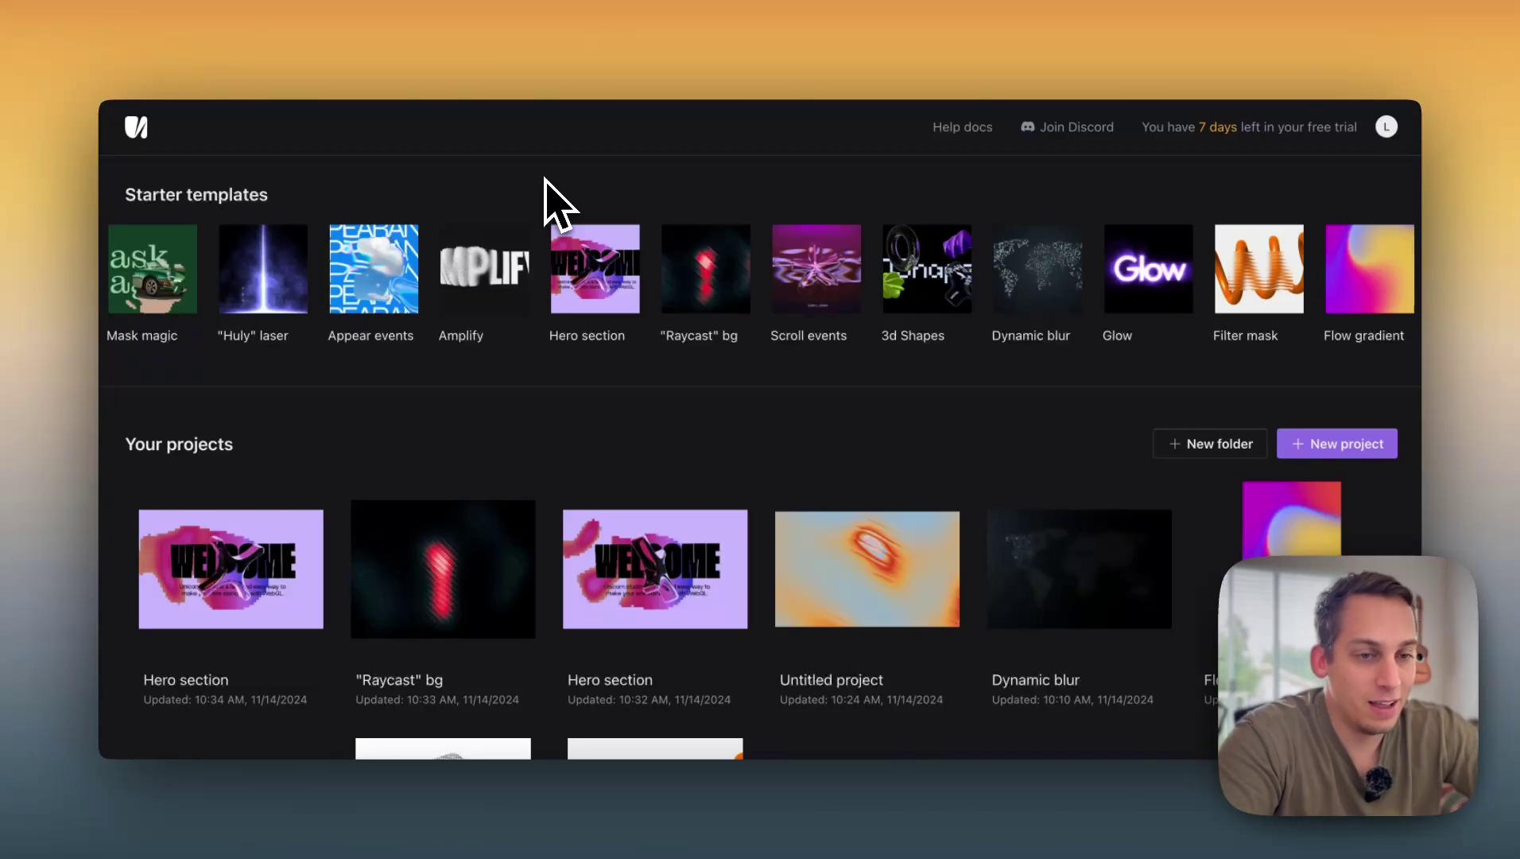
scroll(550, 310, left, 2)
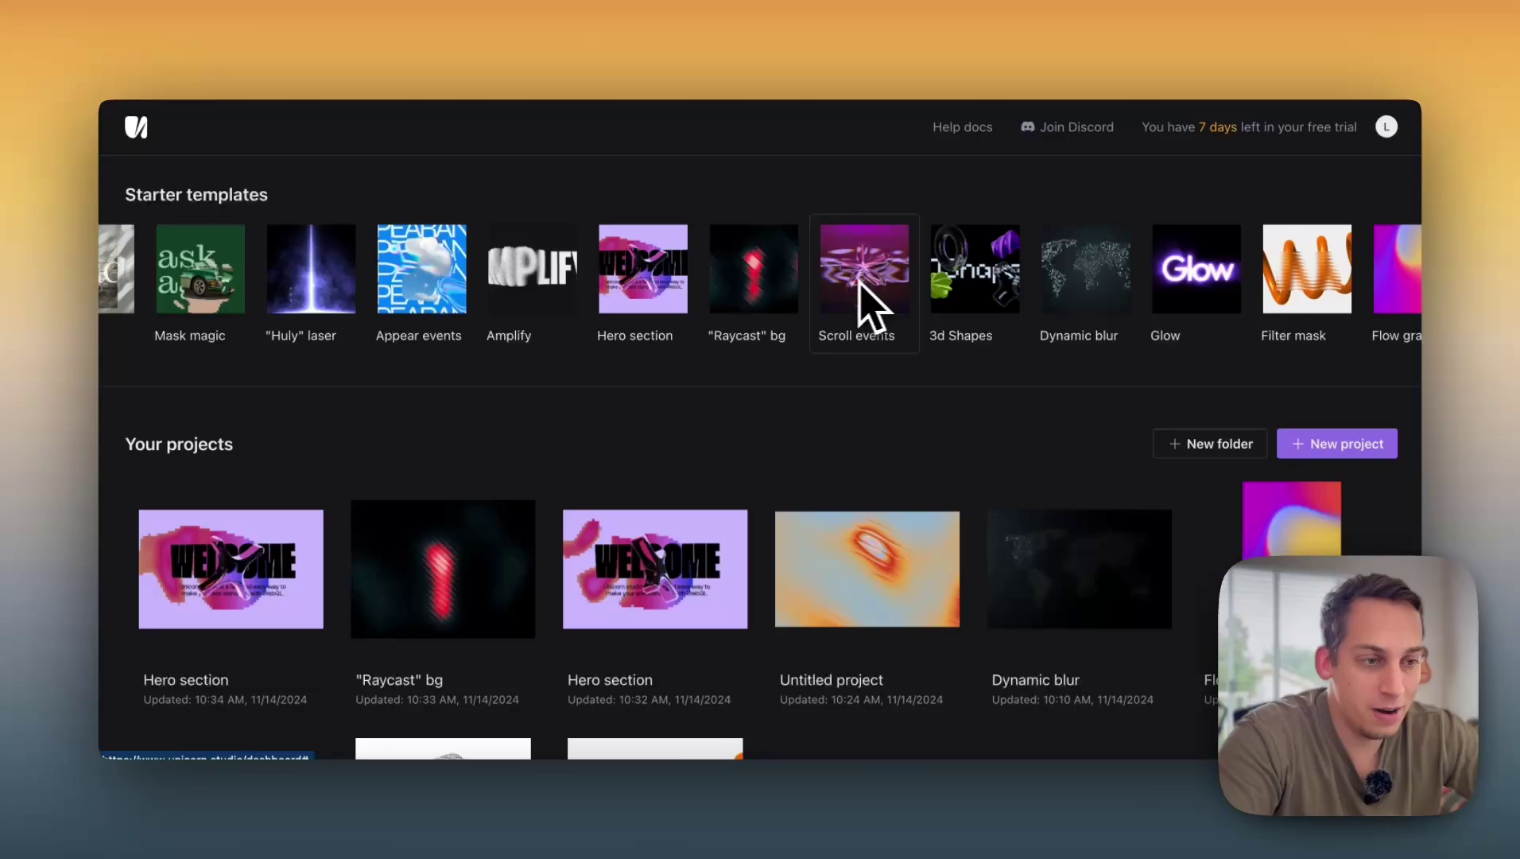
scroll(730, 322, left, 5)
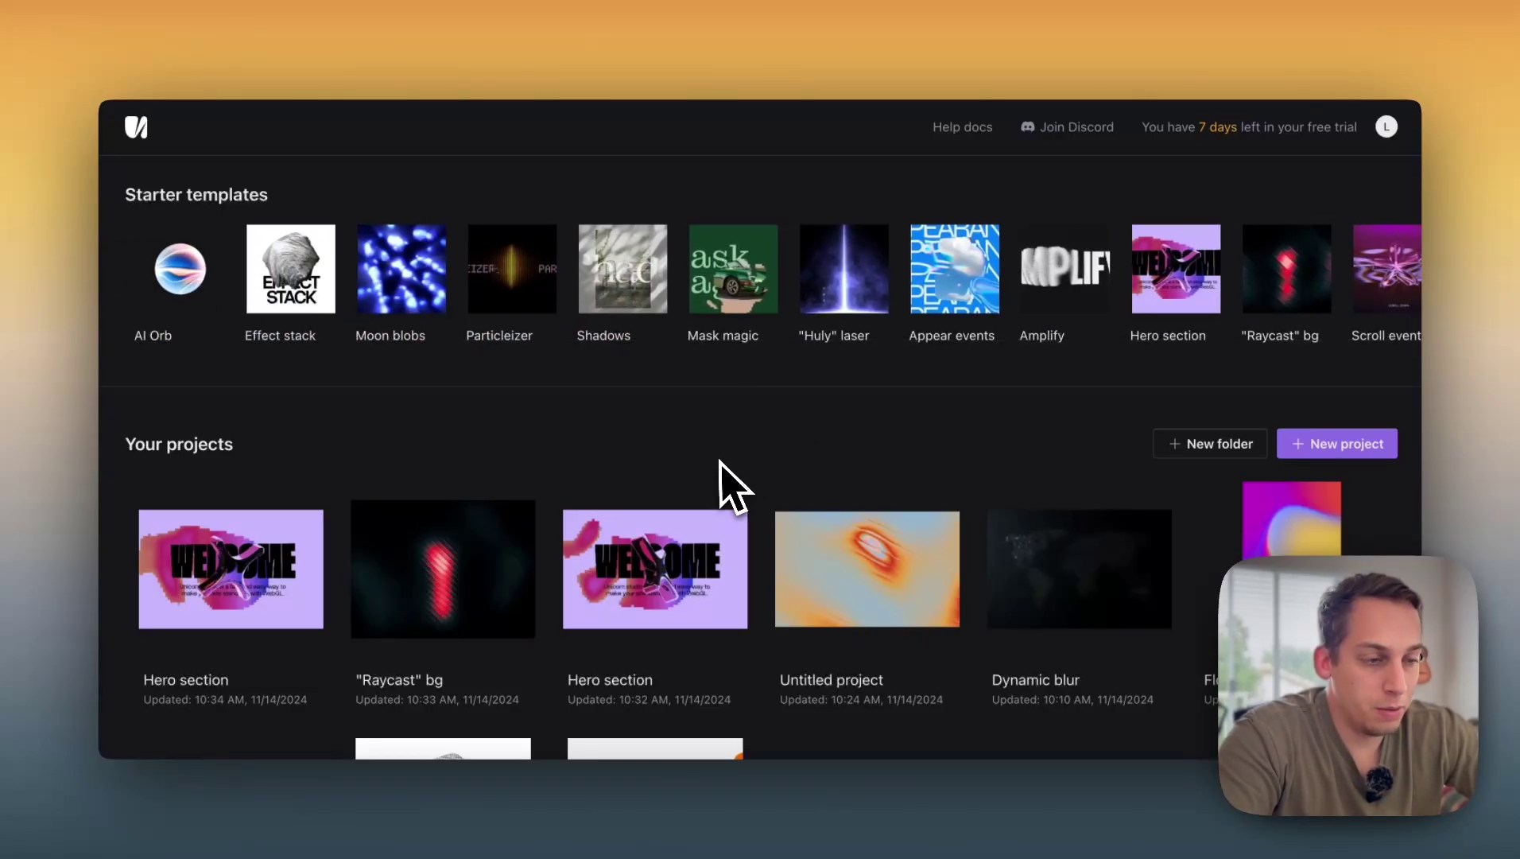
- Create a new blank project and preview it at tablet, phone and desktop sizes
click(1294, 447)
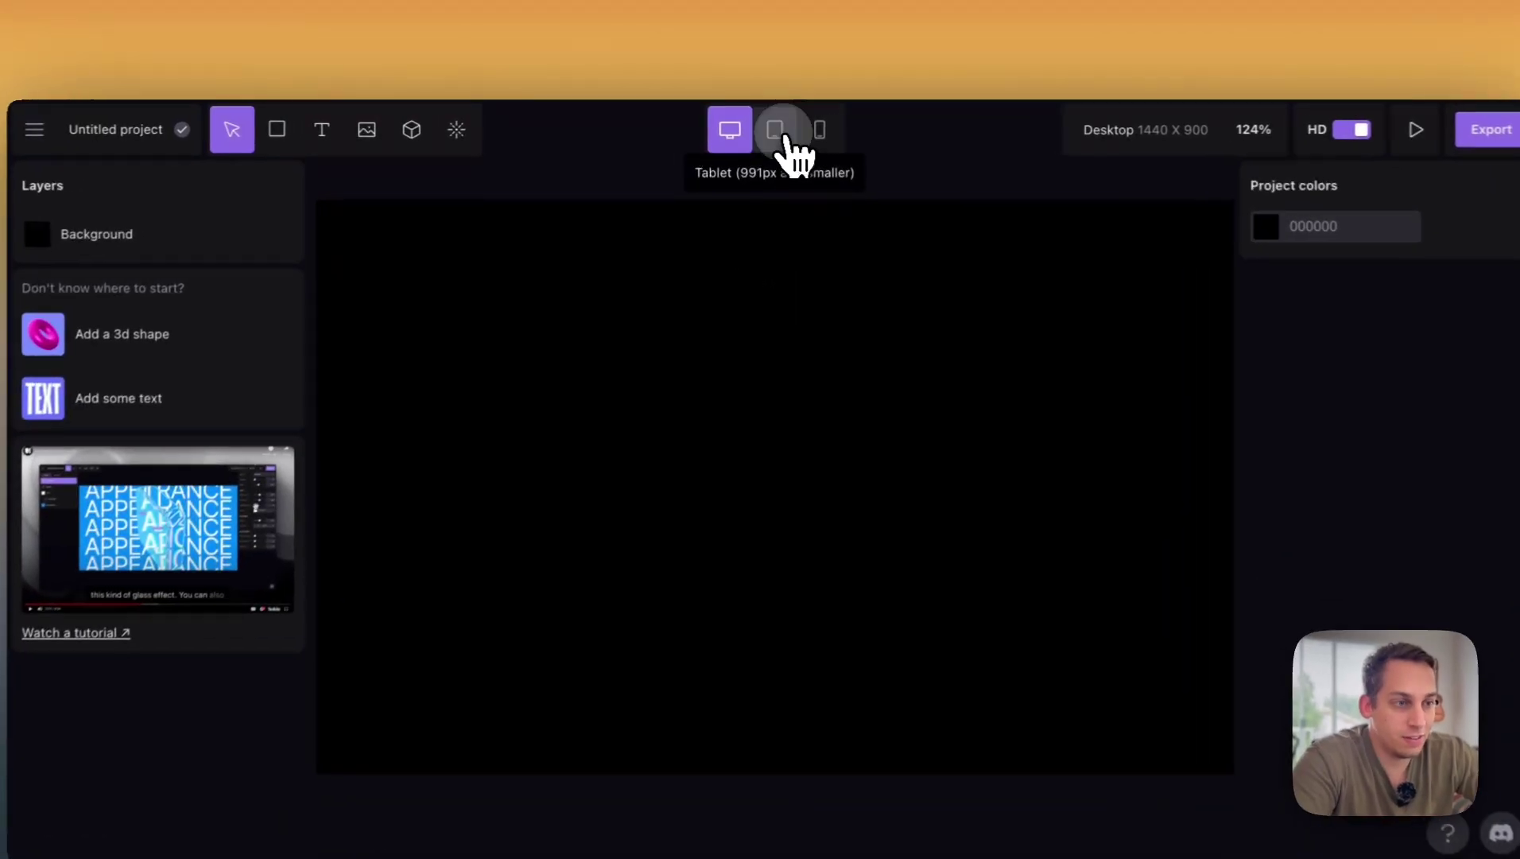
click(761, 125)
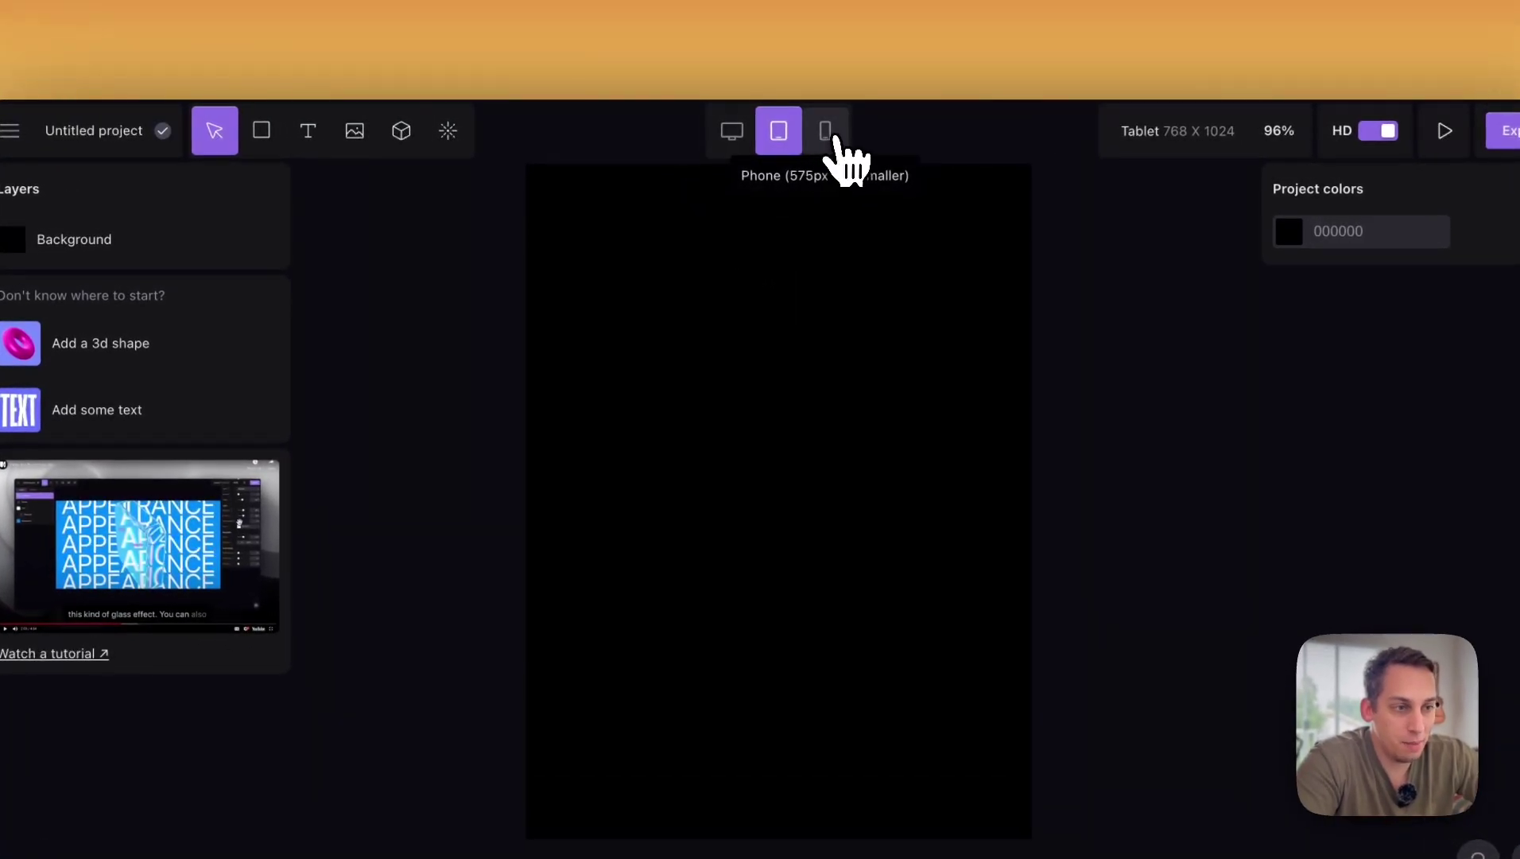
click(826, 135)
click(730, 130)
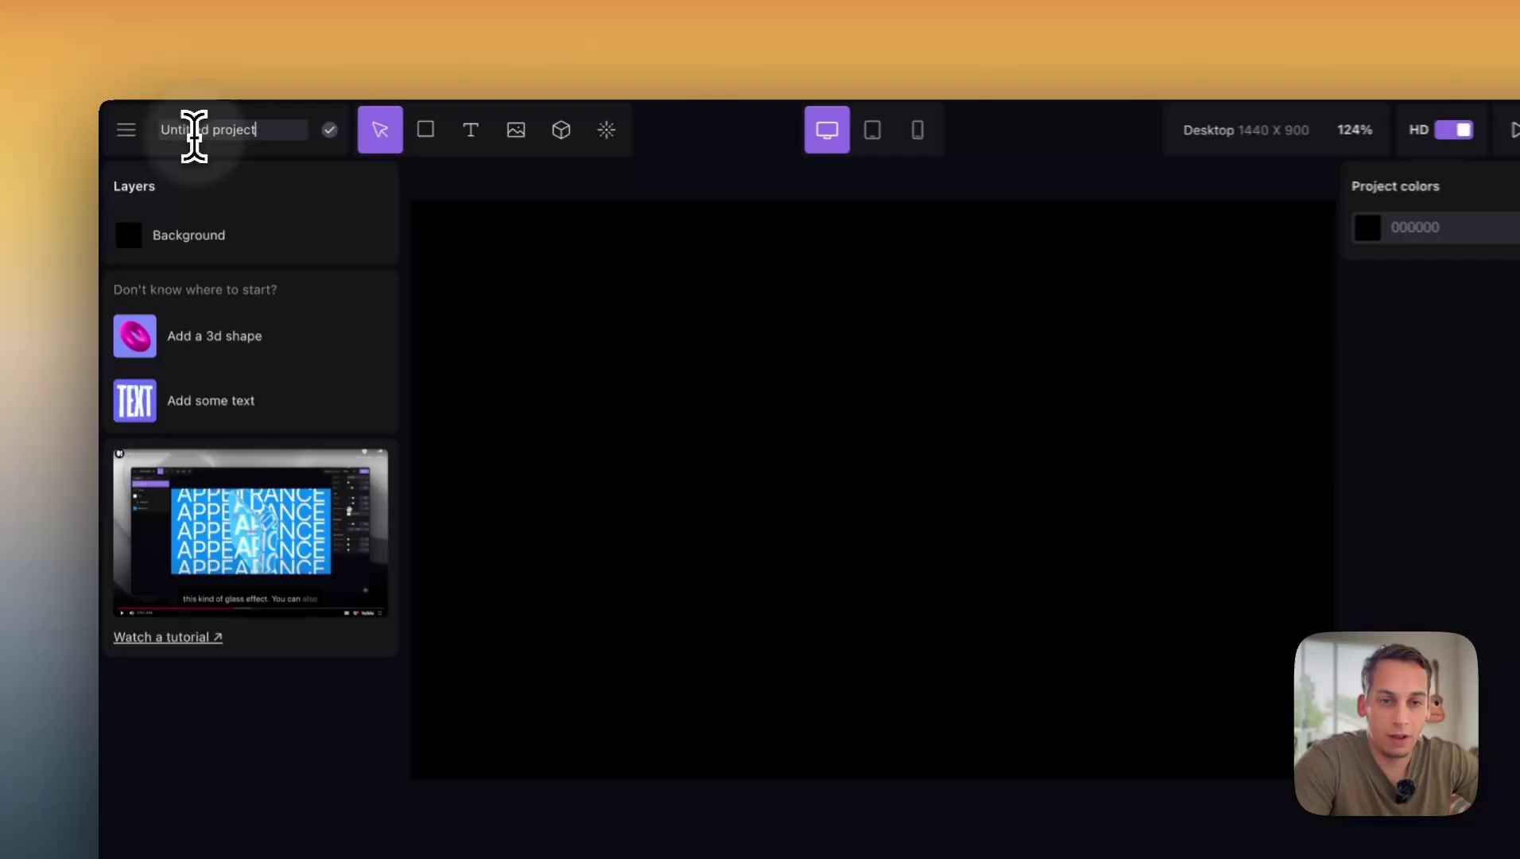
- Rename the untitled project to 'Tutorial'
click(210, 126)
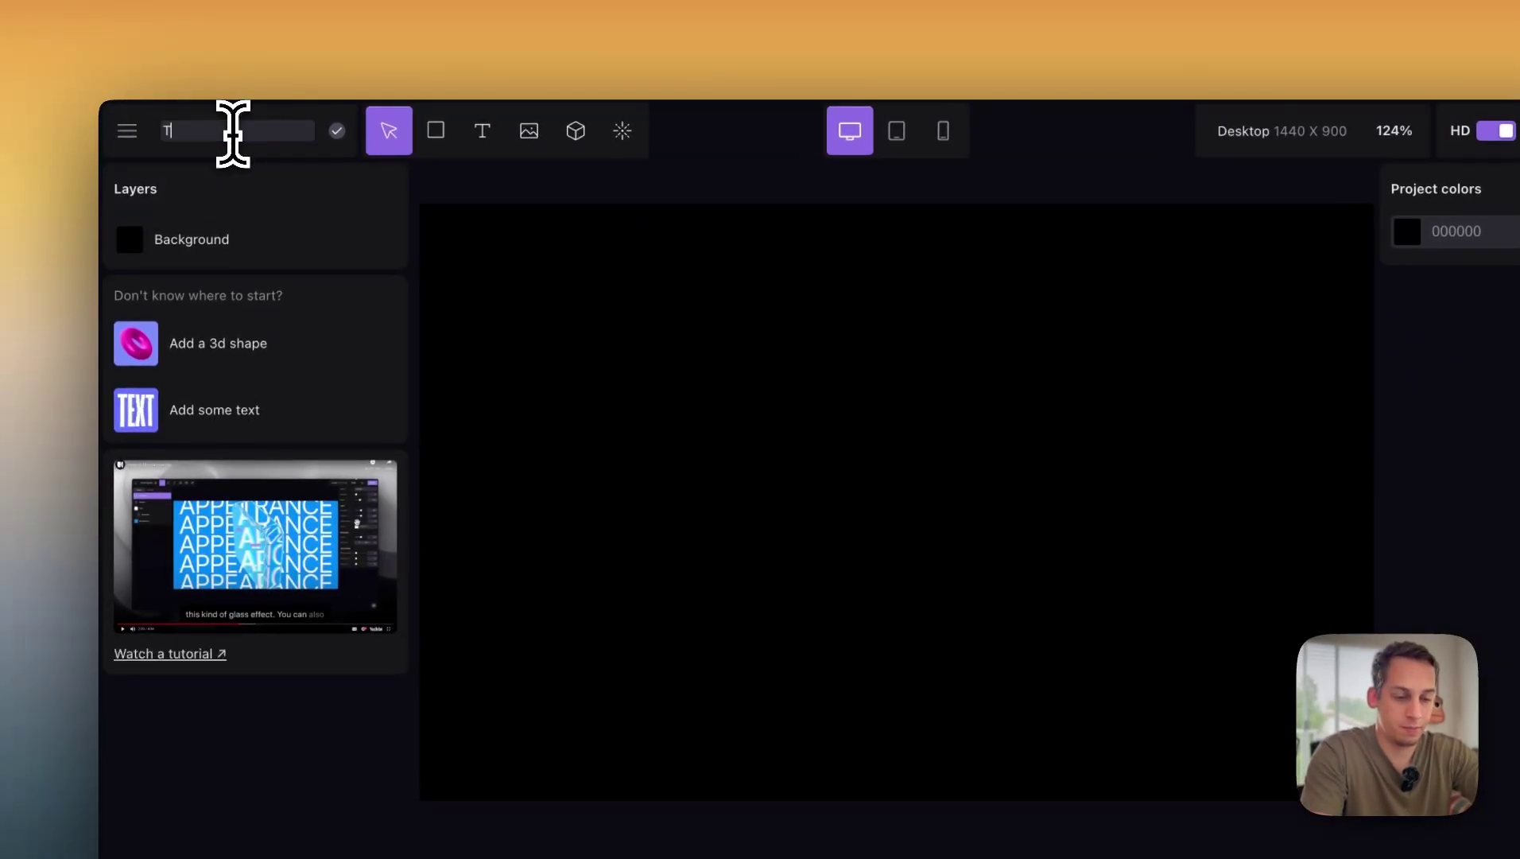
text(Tutorial)
key(Return)
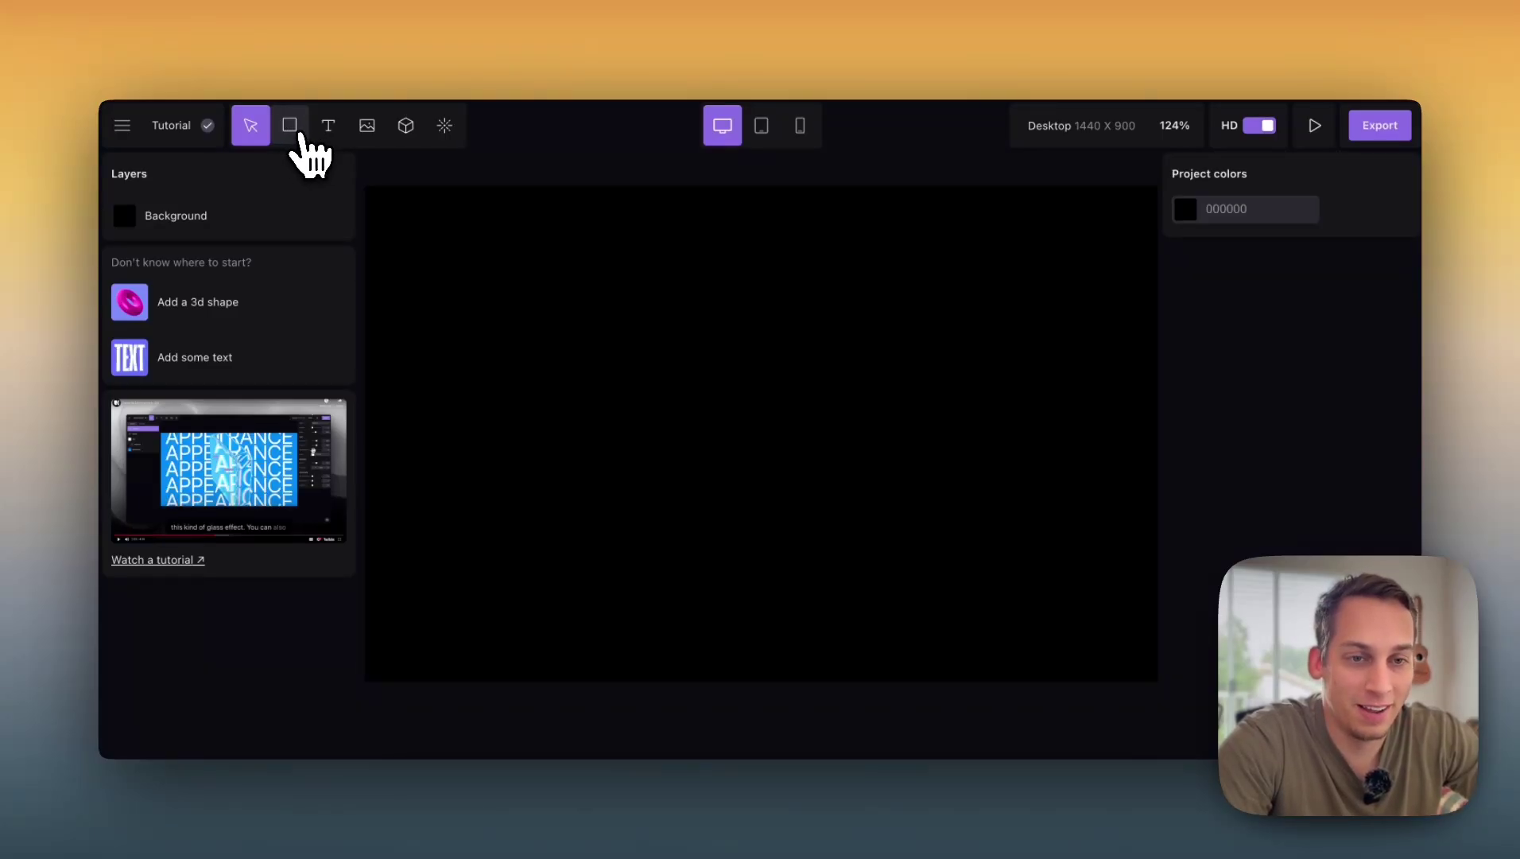
- Look through the rectangle shape tool and the image option
click(300, 134)
click(311, 162)
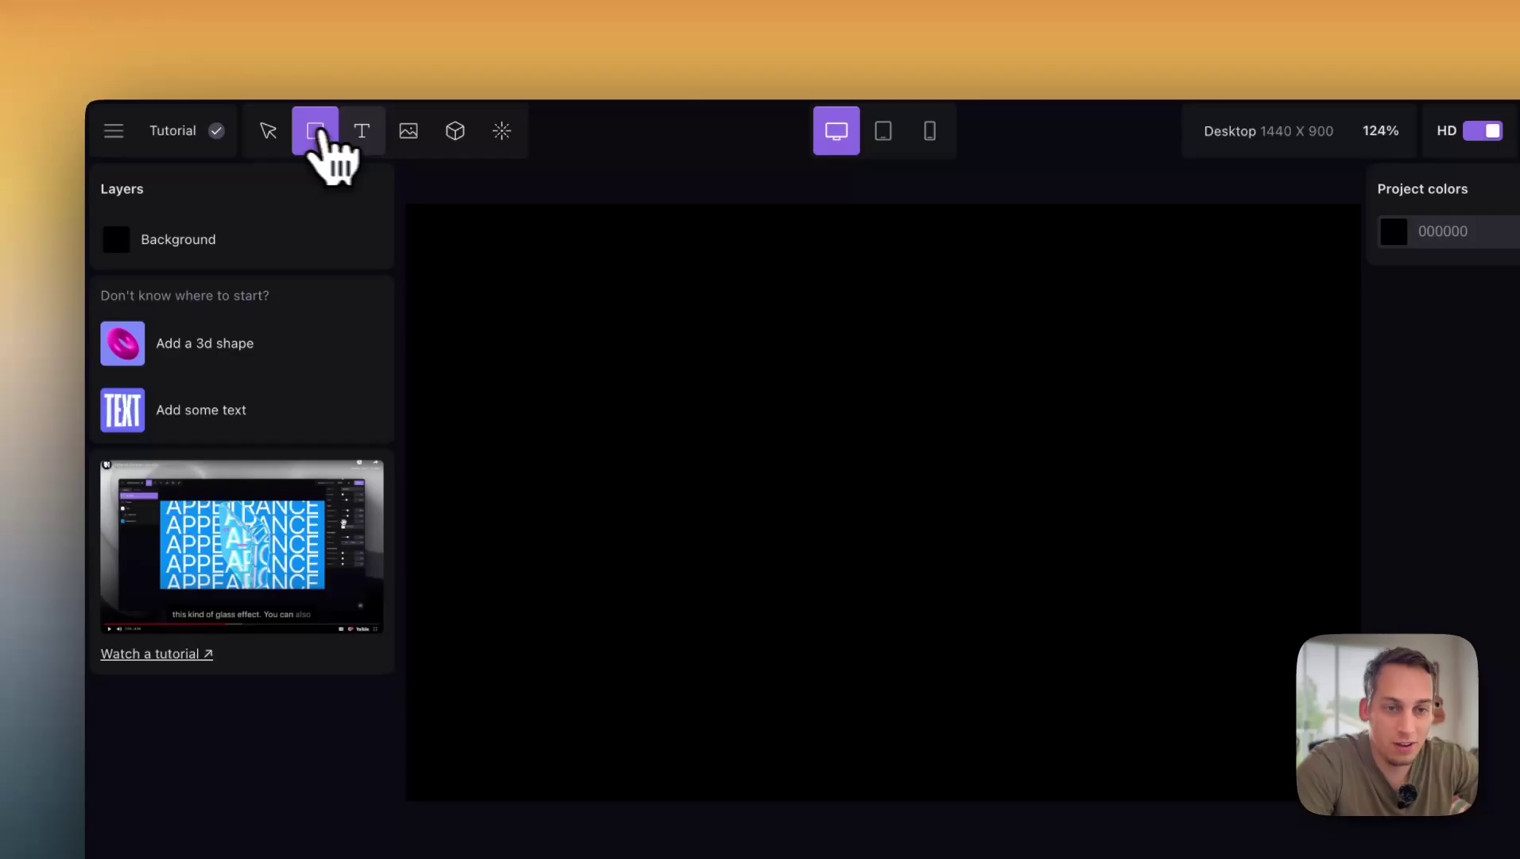
click(408, 132)
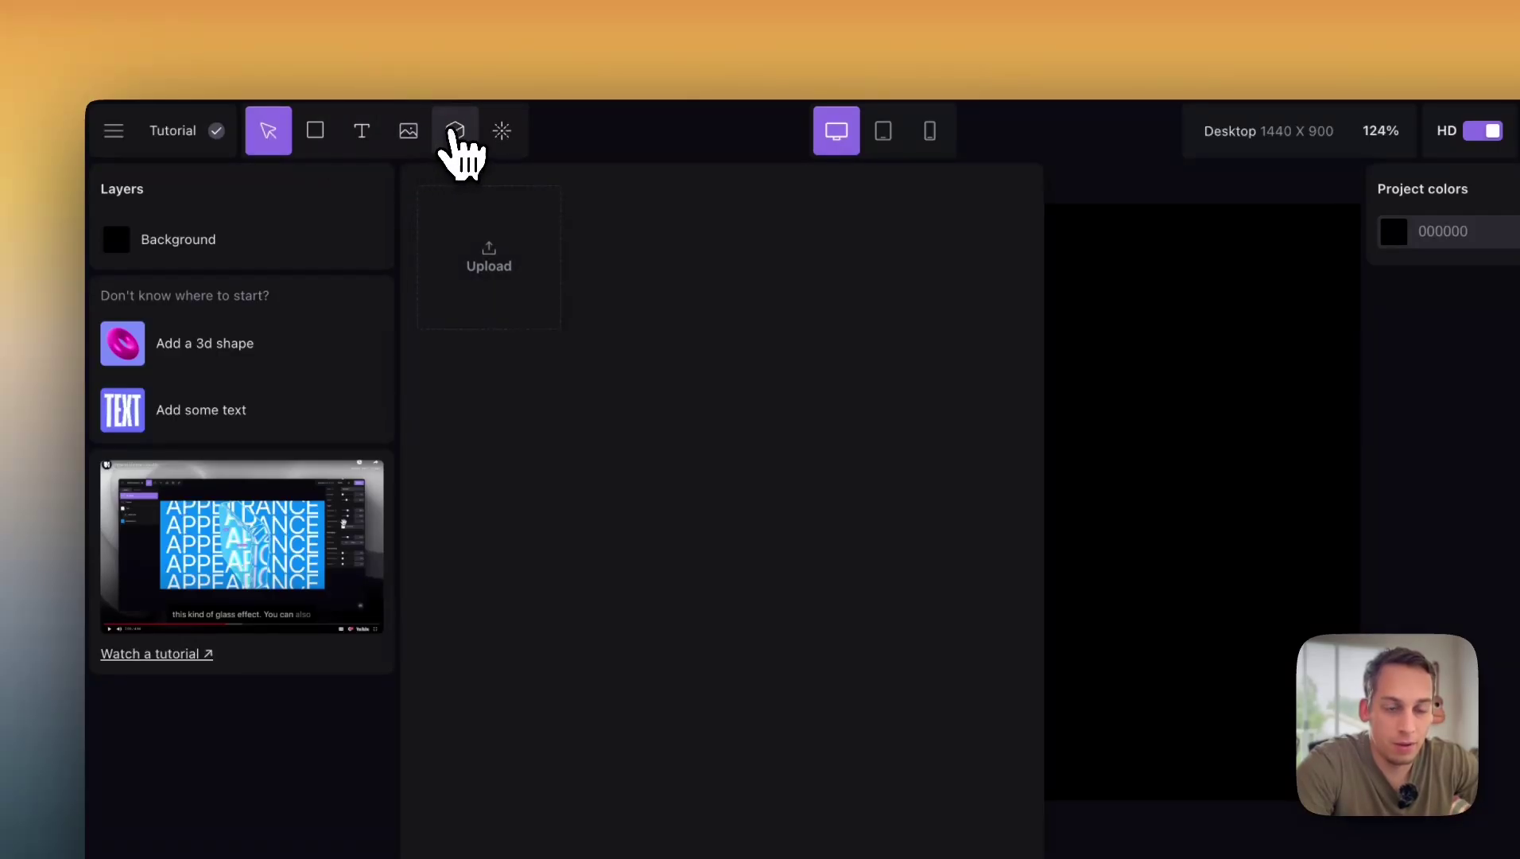
- Place a rippled 3D sphere on the canvas, rotate it, delete it, and open the effects library
click(454, 132)
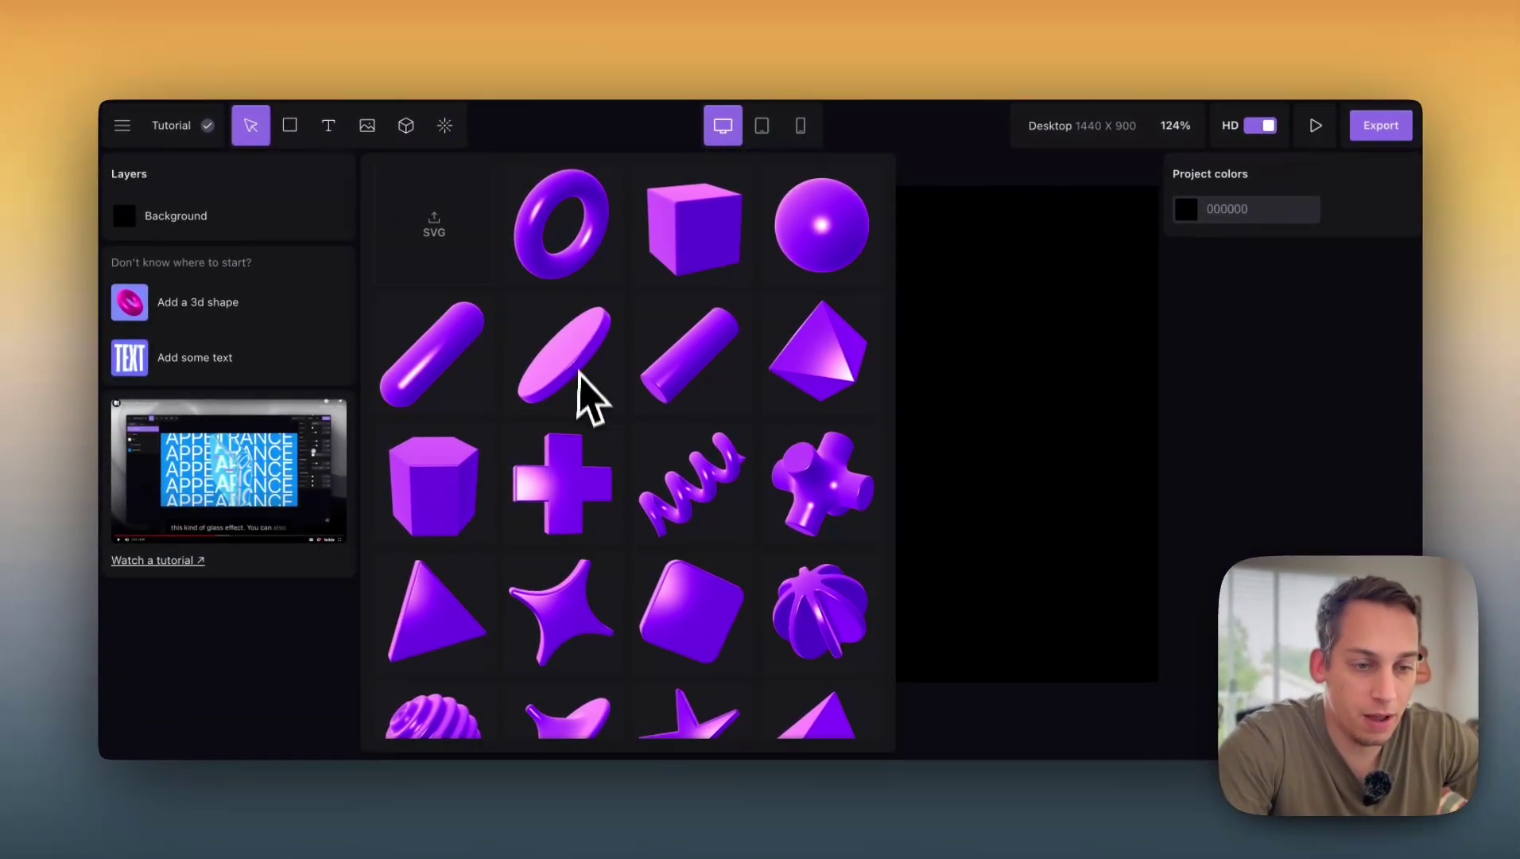
scroll(618, 414, down, 4)
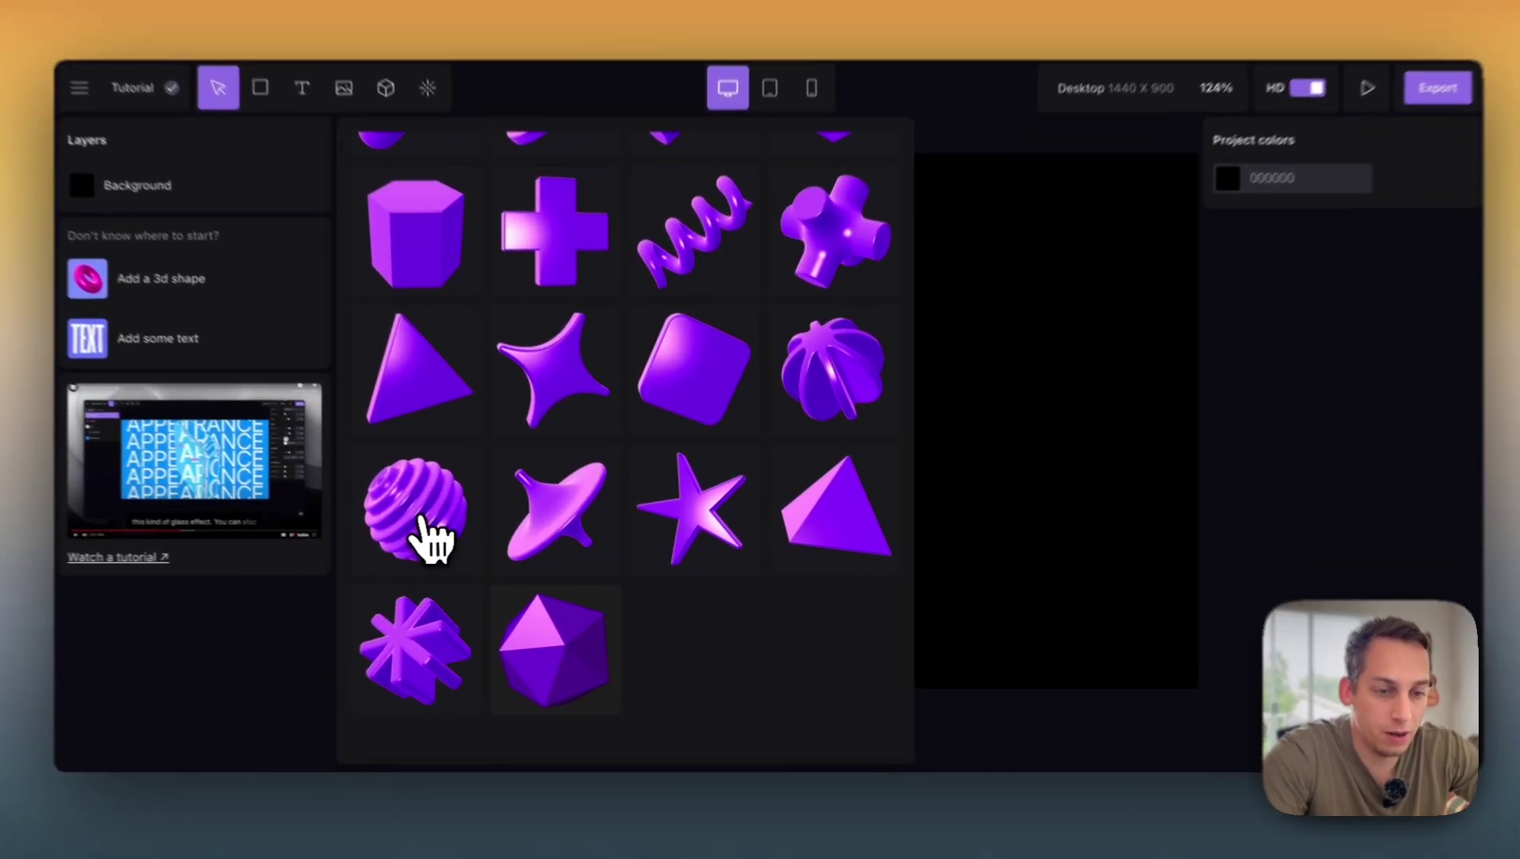
drag(447, 534, 1021, 446)
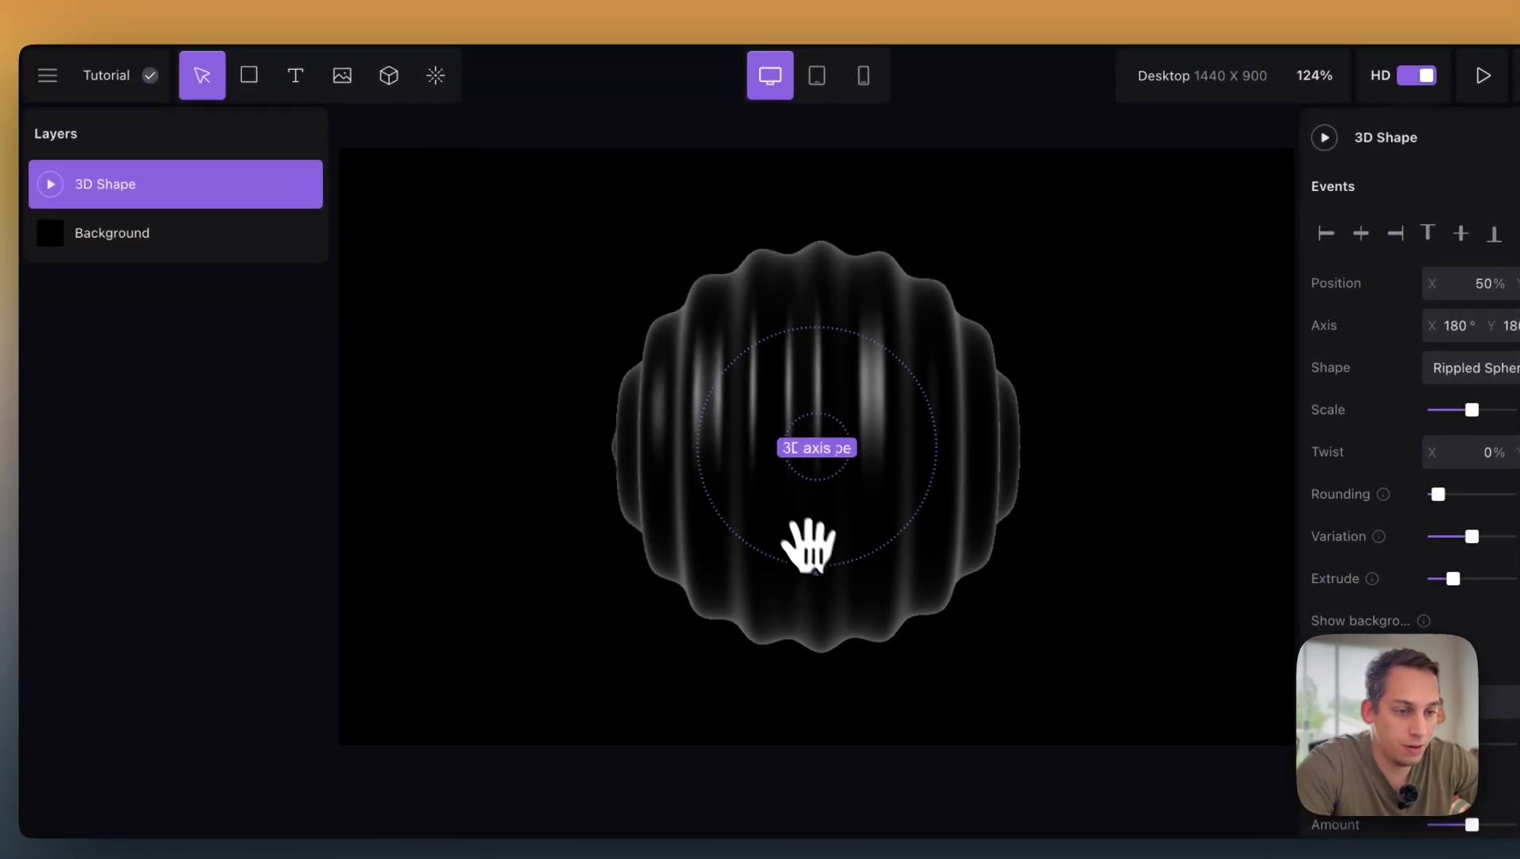
drag(816, 565, 741, 486)
key(BackSpace)
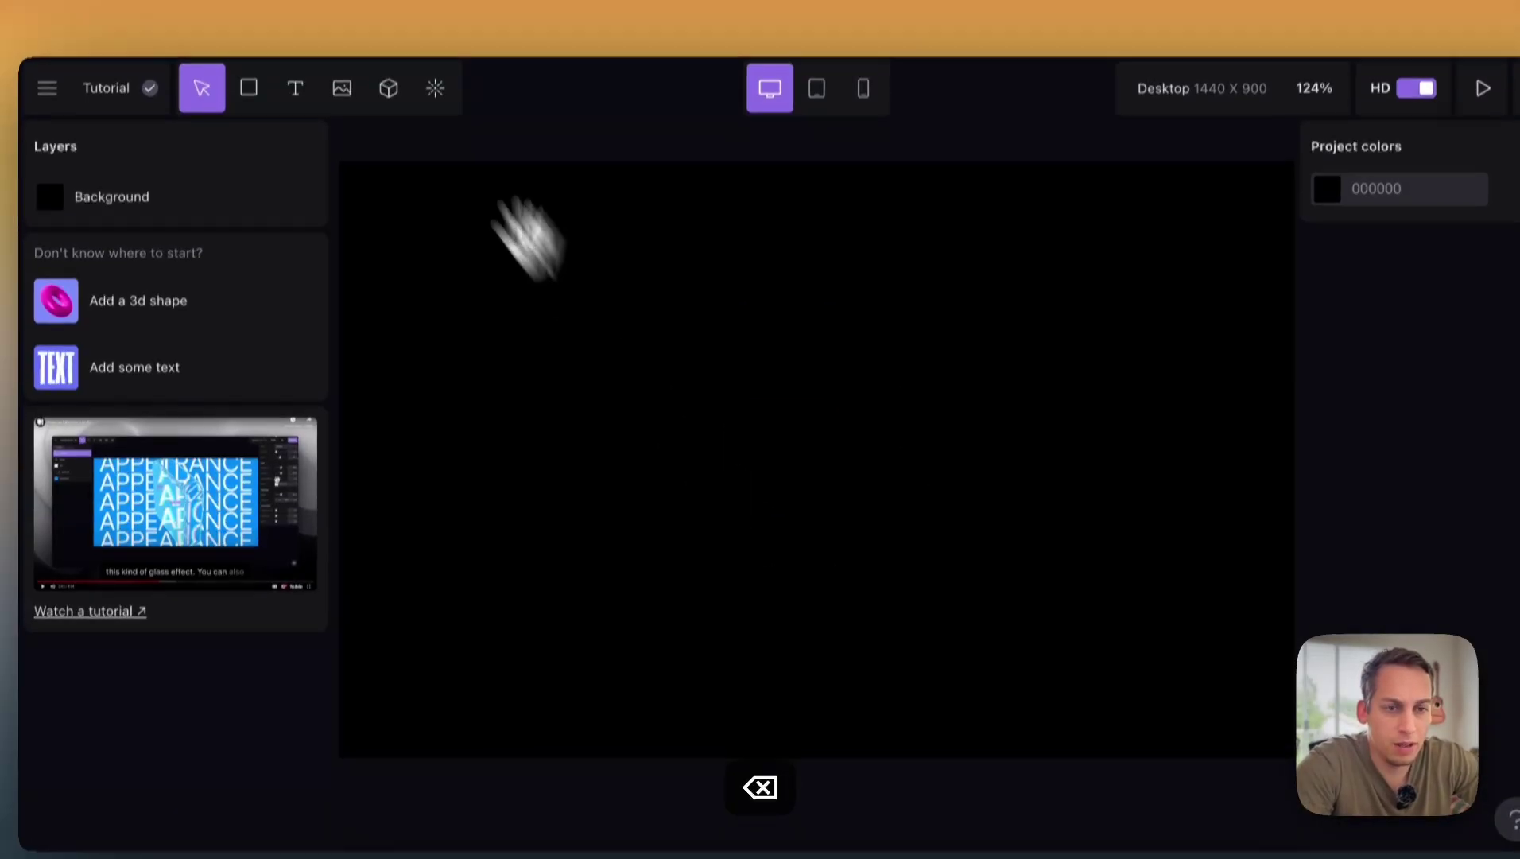
click(434, 129)
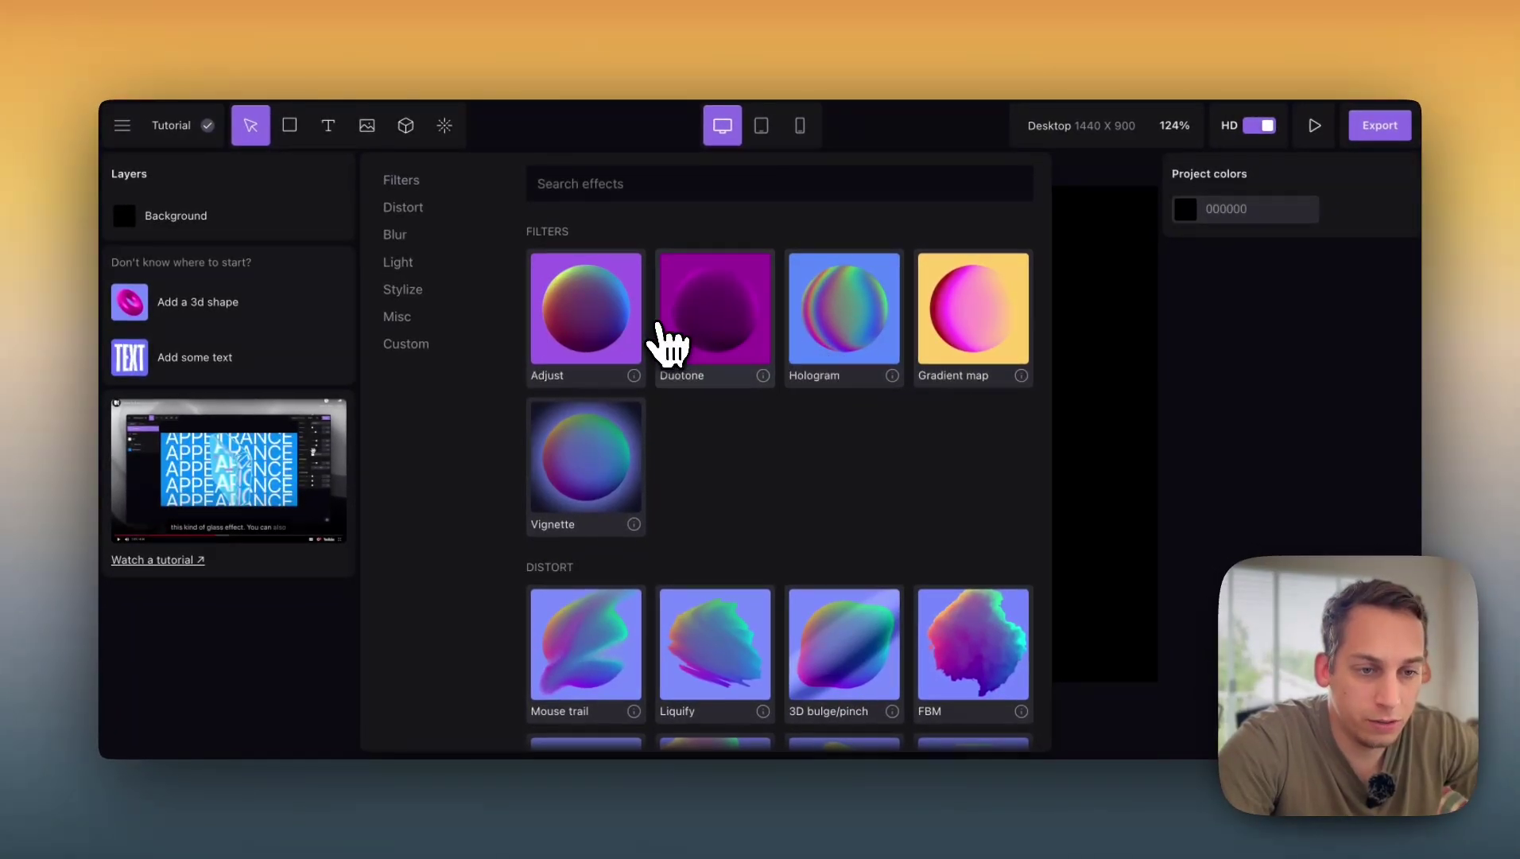
- Browse the effects categories from Filters down to Custom, then close the library without adding one
scroll(695, 468, down, 3)
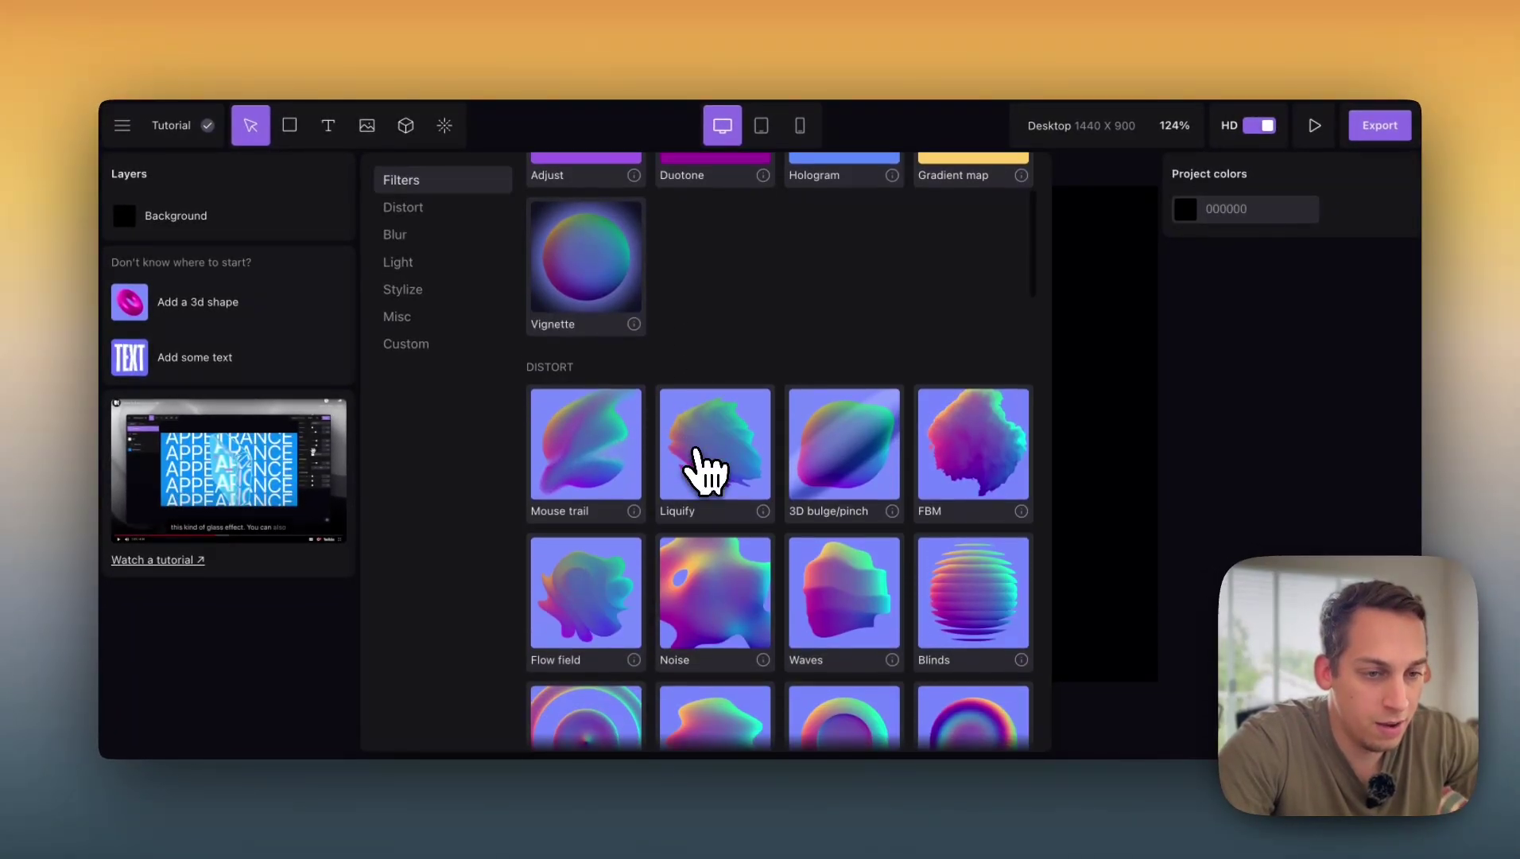
scroll(648, 409, down, 2)
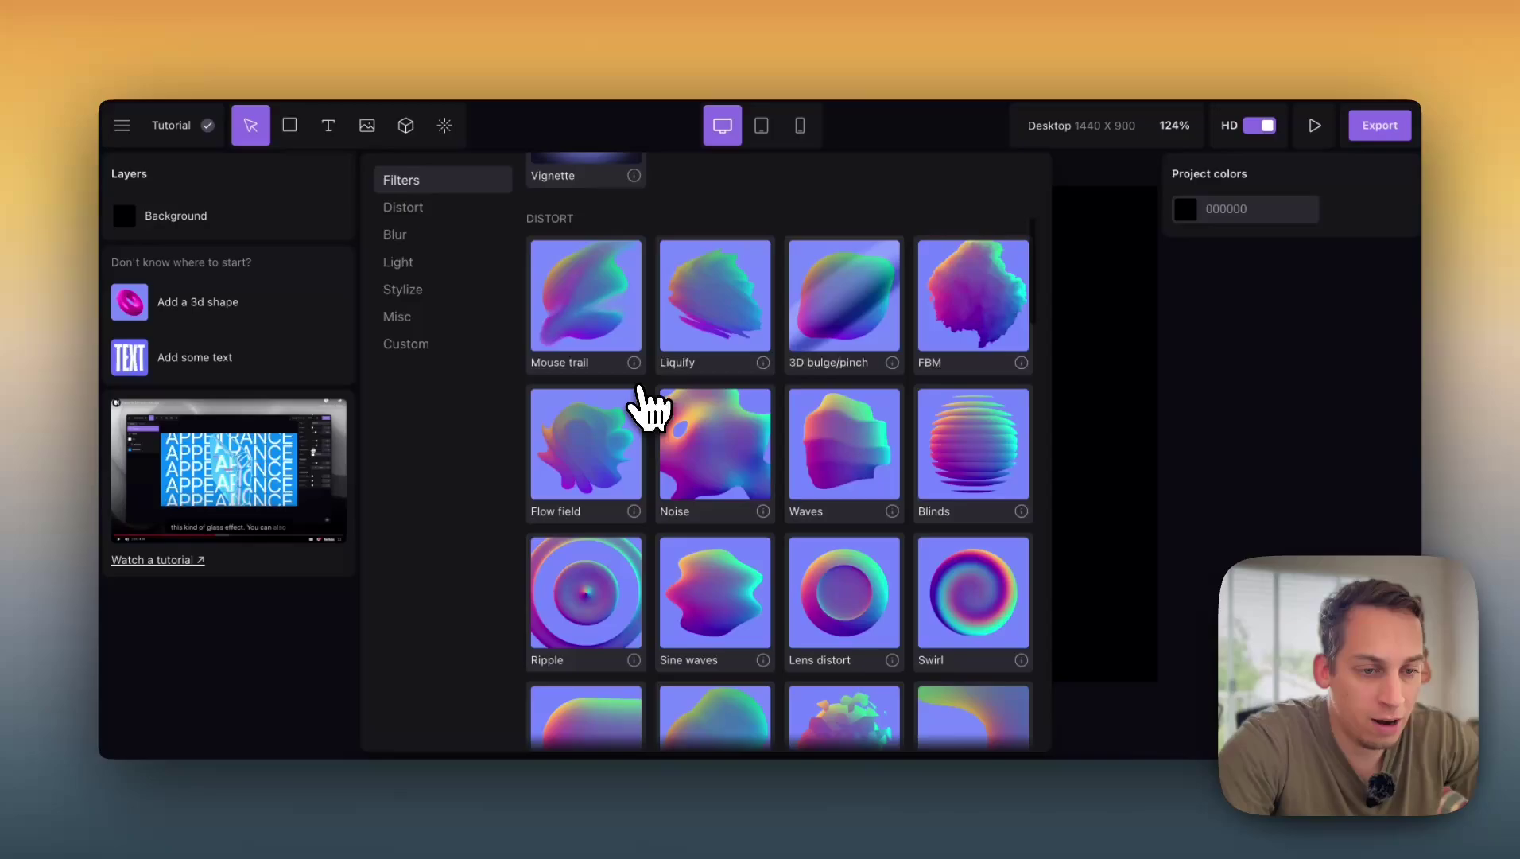
scroll(614, 461, down, 1)
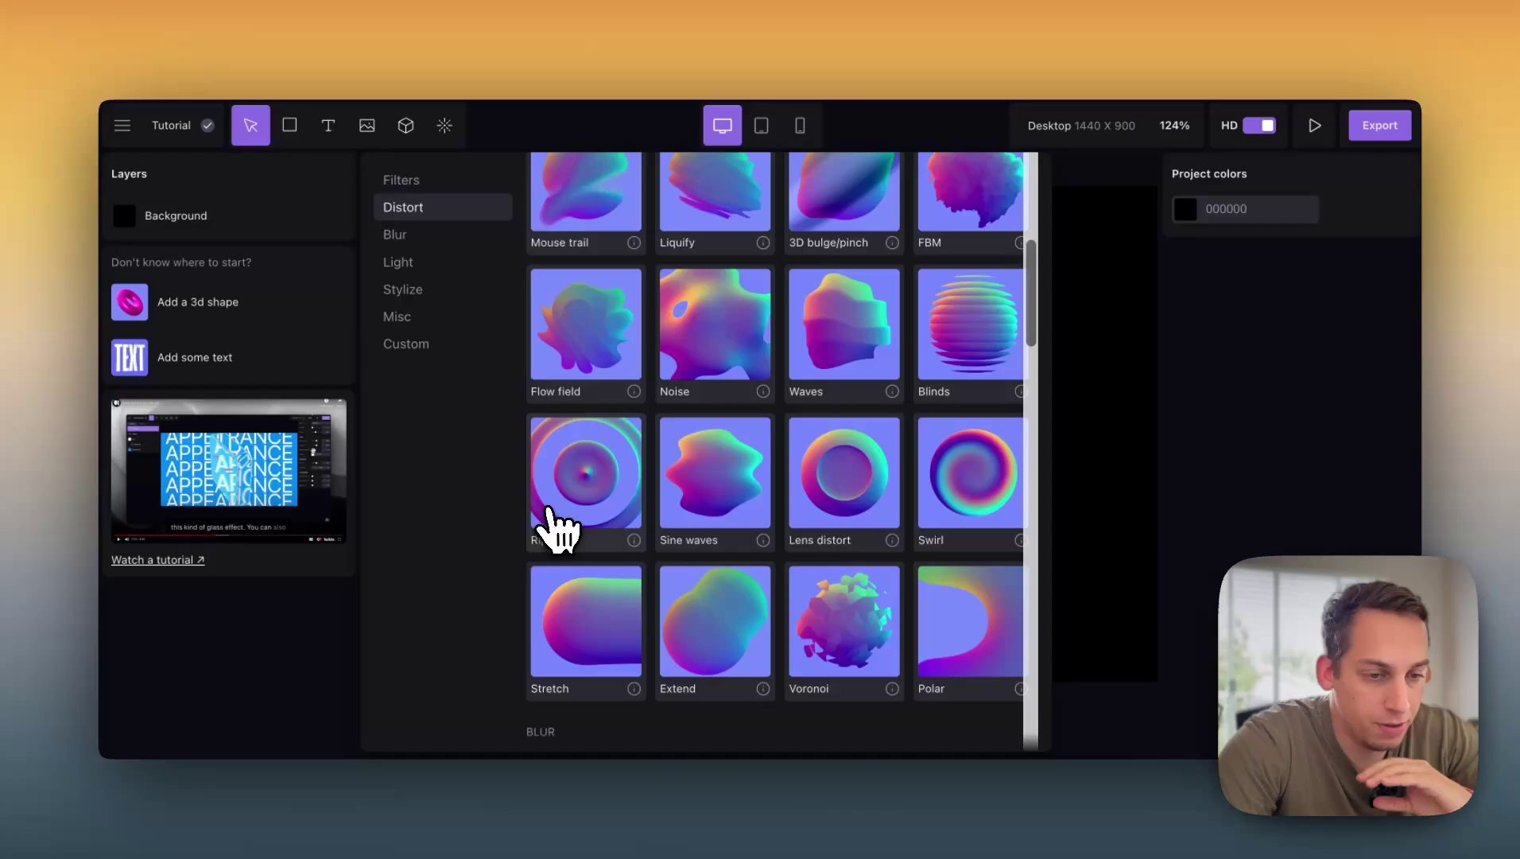
scroll(557, 524, down, 5)
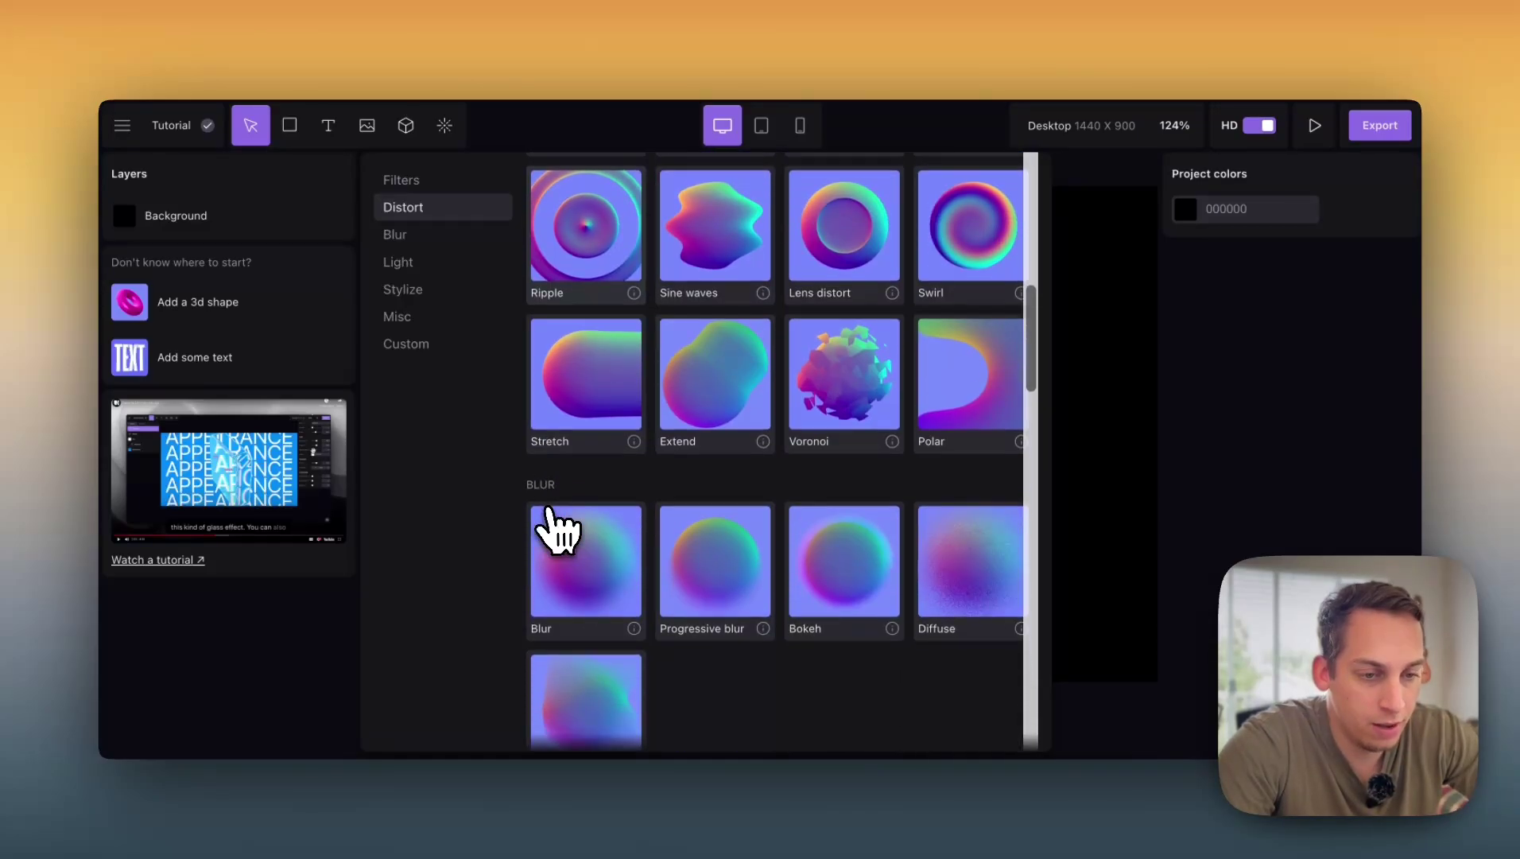
scroll(691, 505, down, 5)
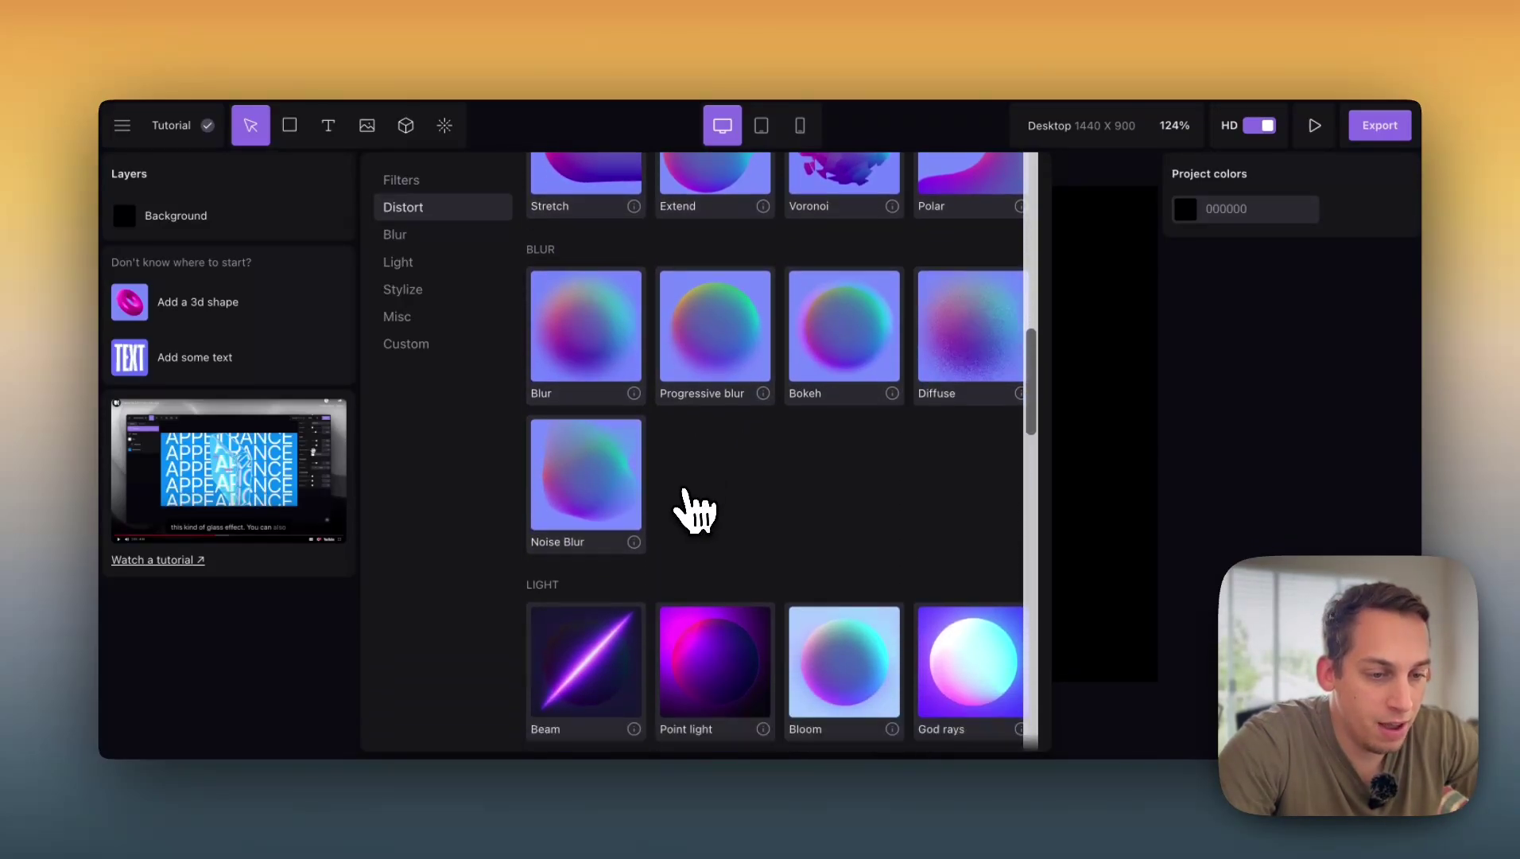
scroll(667, 604, down, 5)
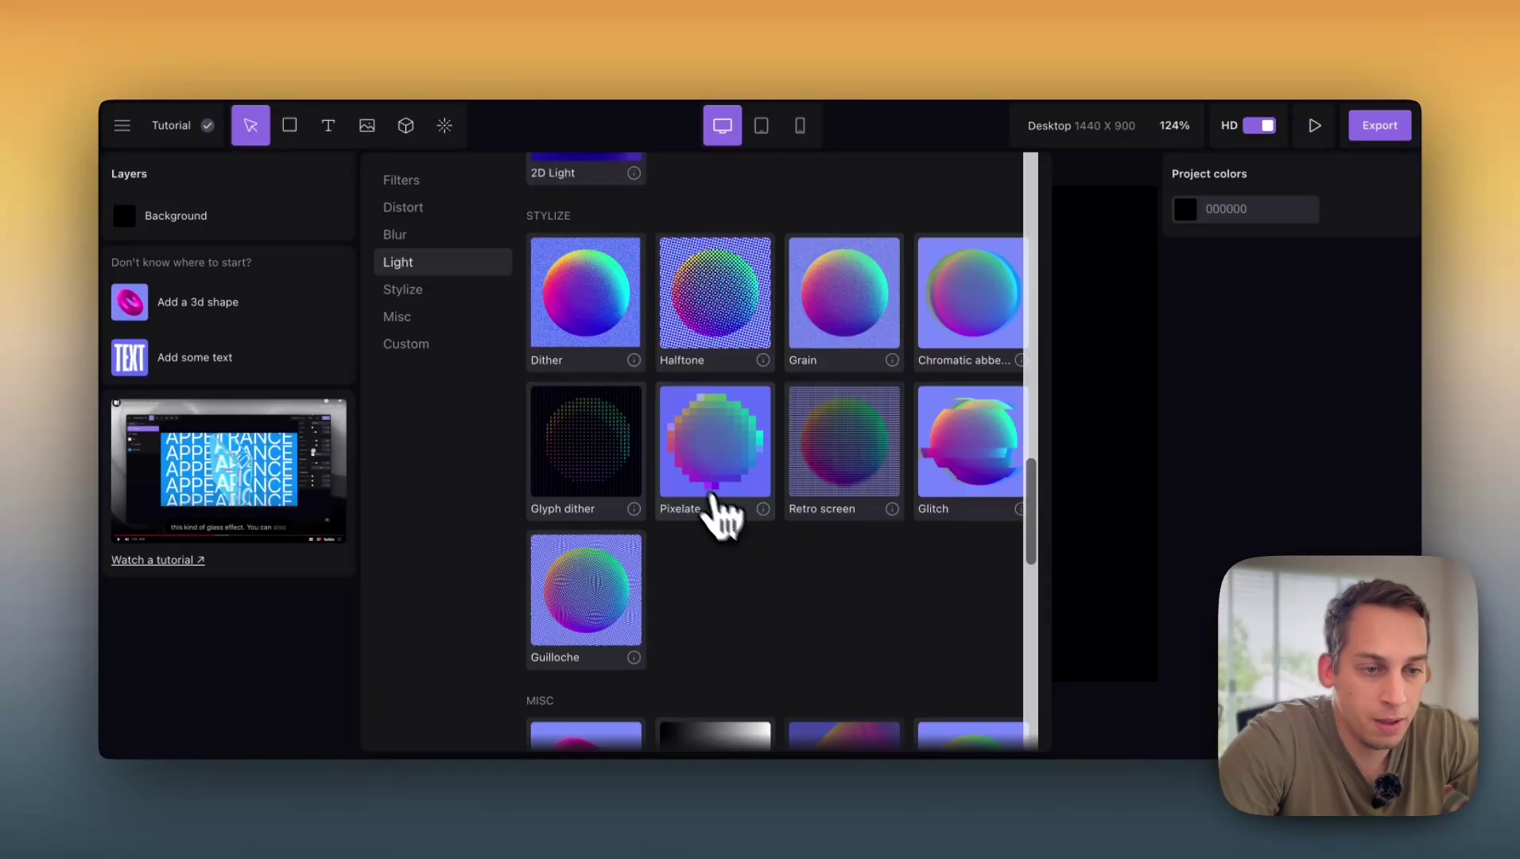
scroll(707, 509, down, 6)
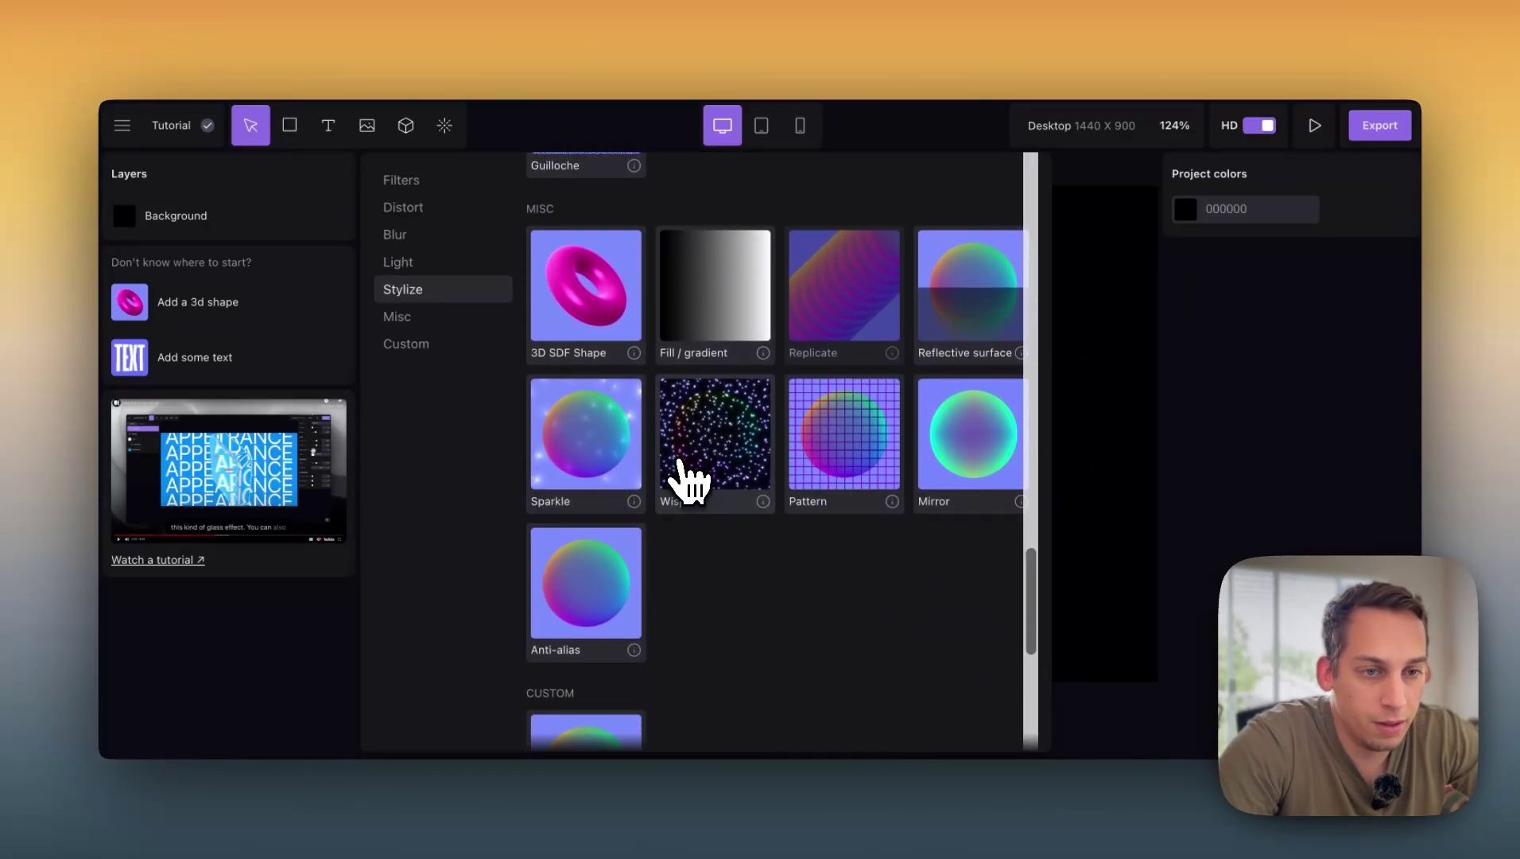
scroll(681, 461, down, 2)
scroll(678, 531, down, 6)
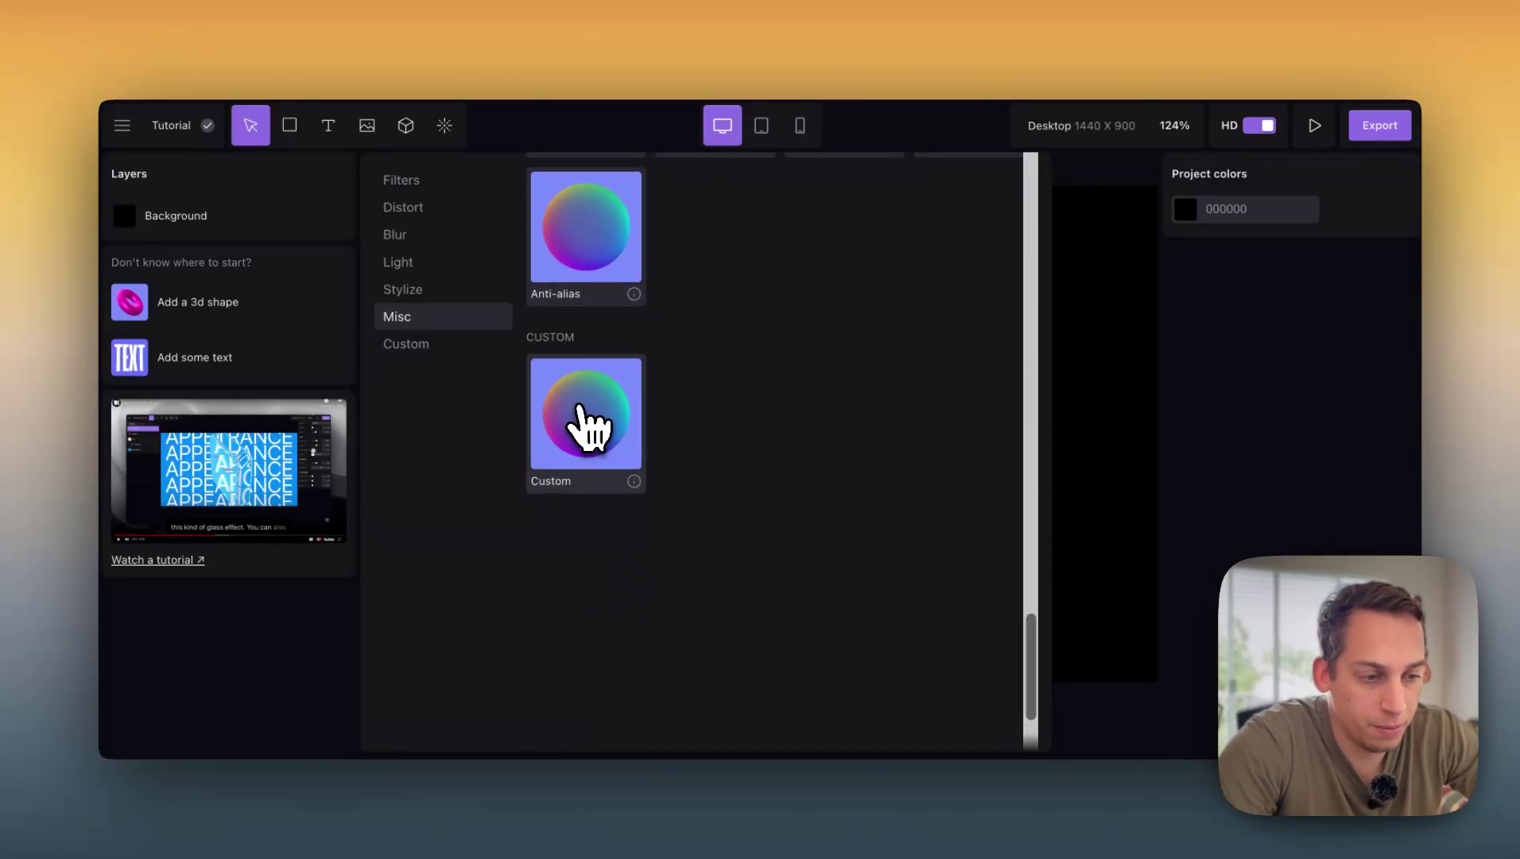
click(587, 422)
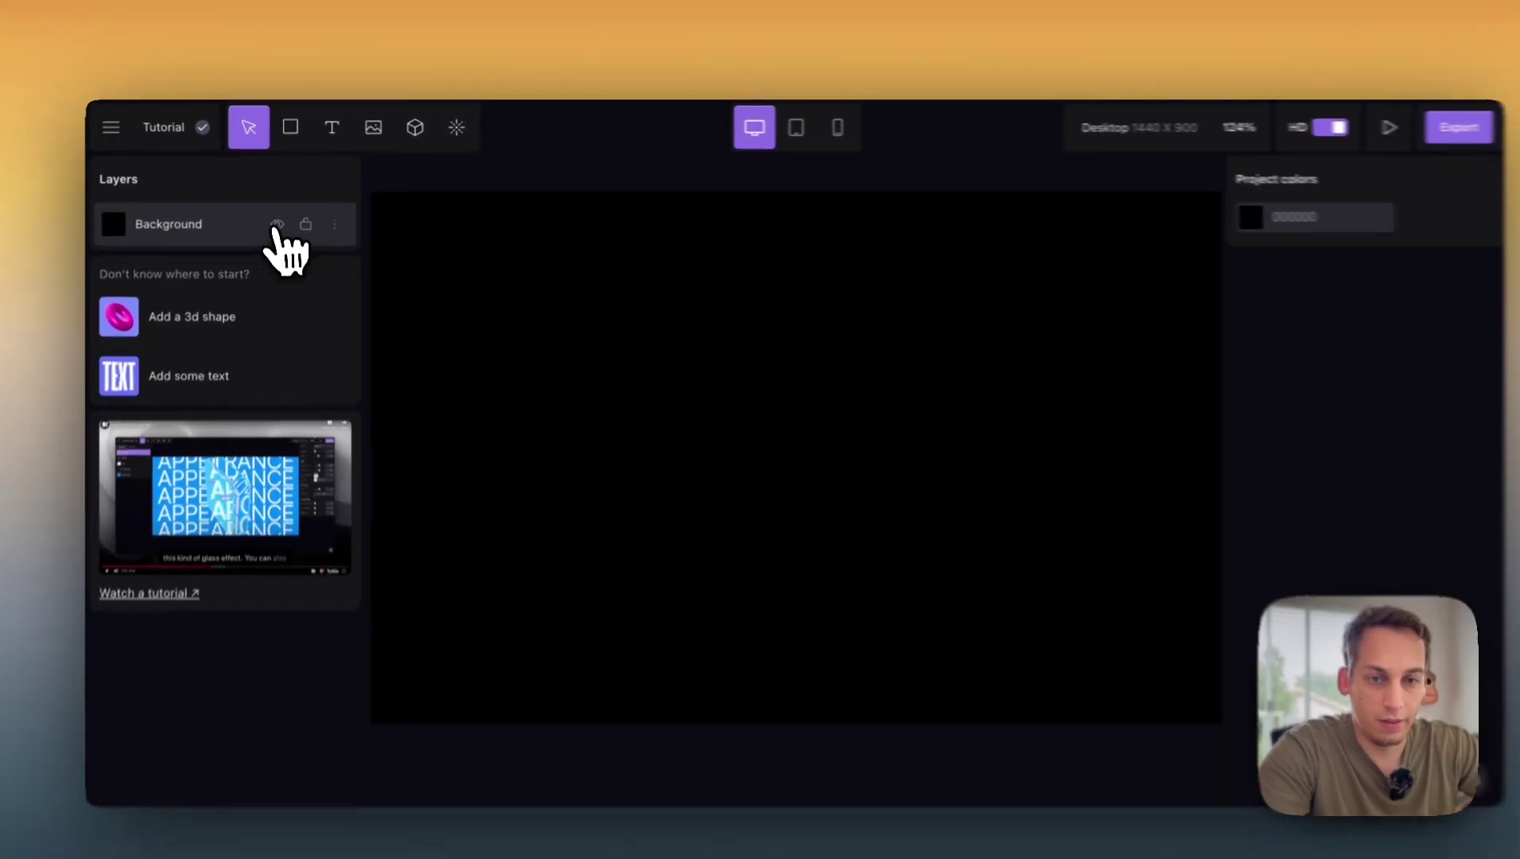
- Try a dark grey 151515 background, revert it to black 000000, and reopen the effects library
click(254, 219)
click(1295, 379)
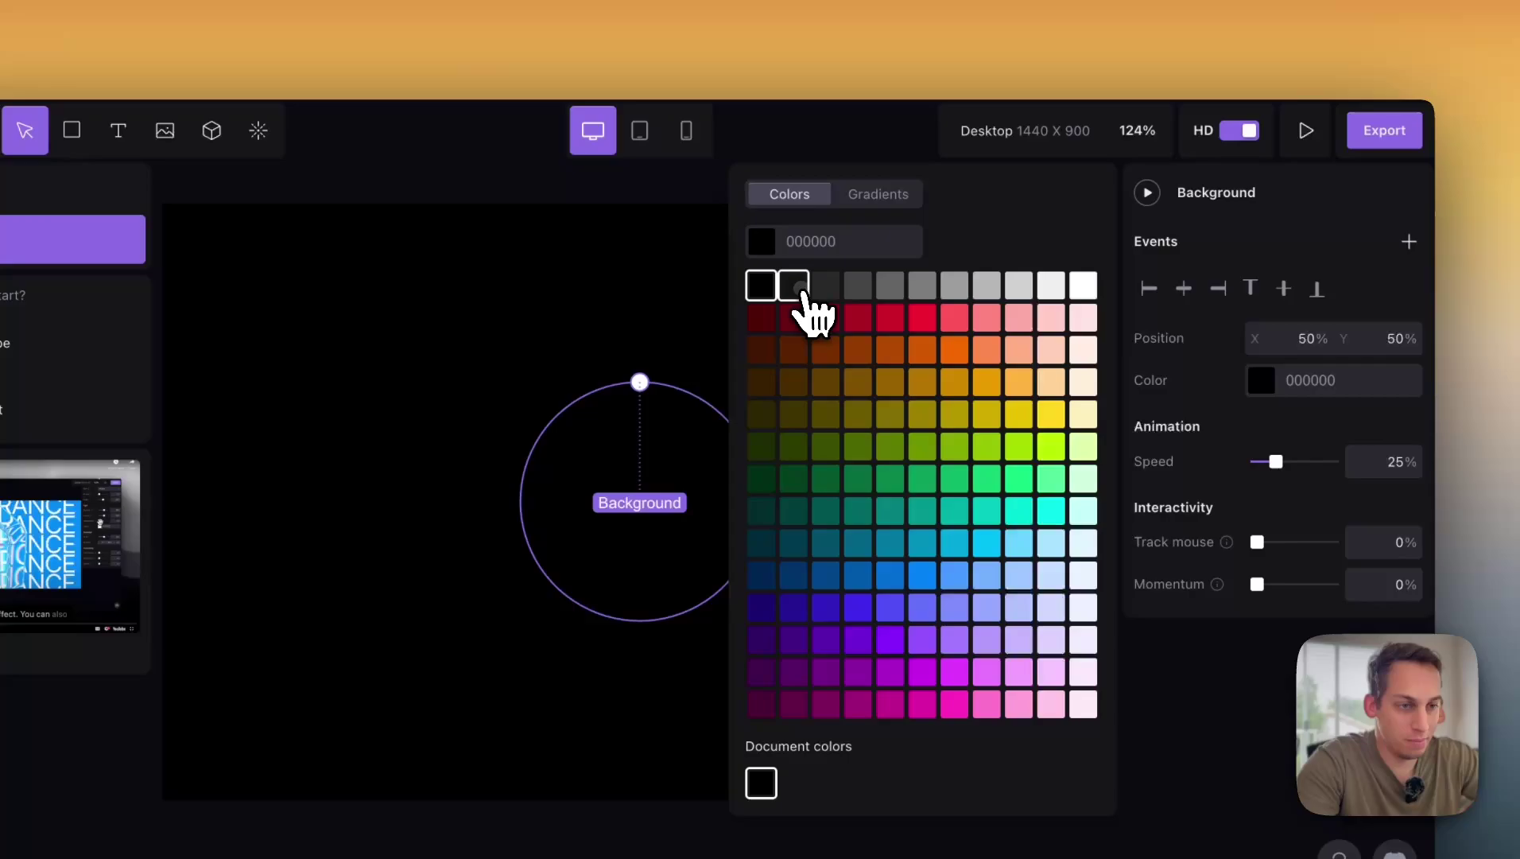
click(793, 285)
click(762, 285)
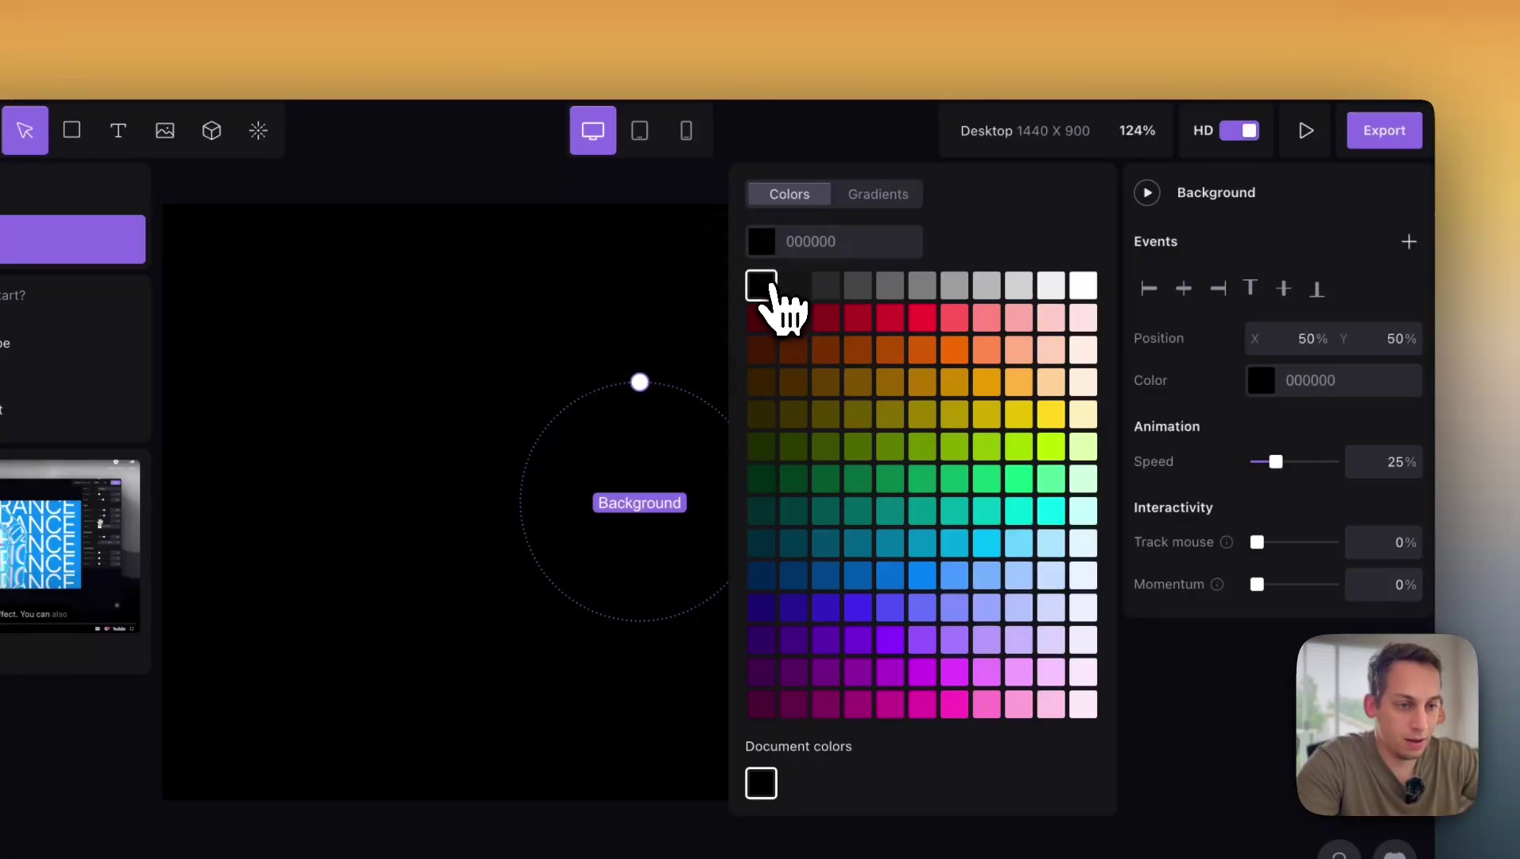
click(798, 150)
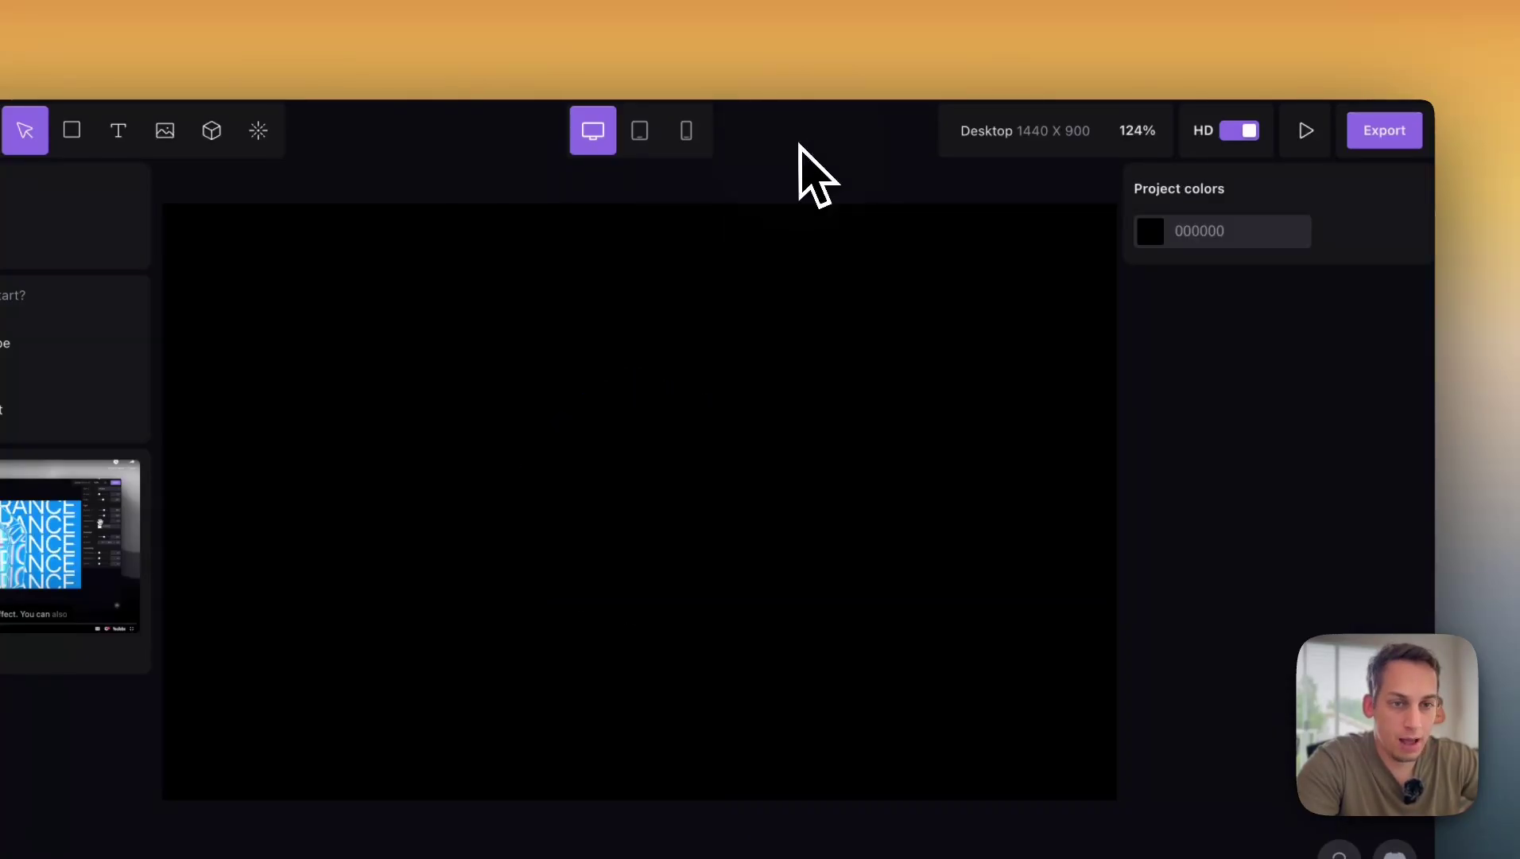
click(259, 130)
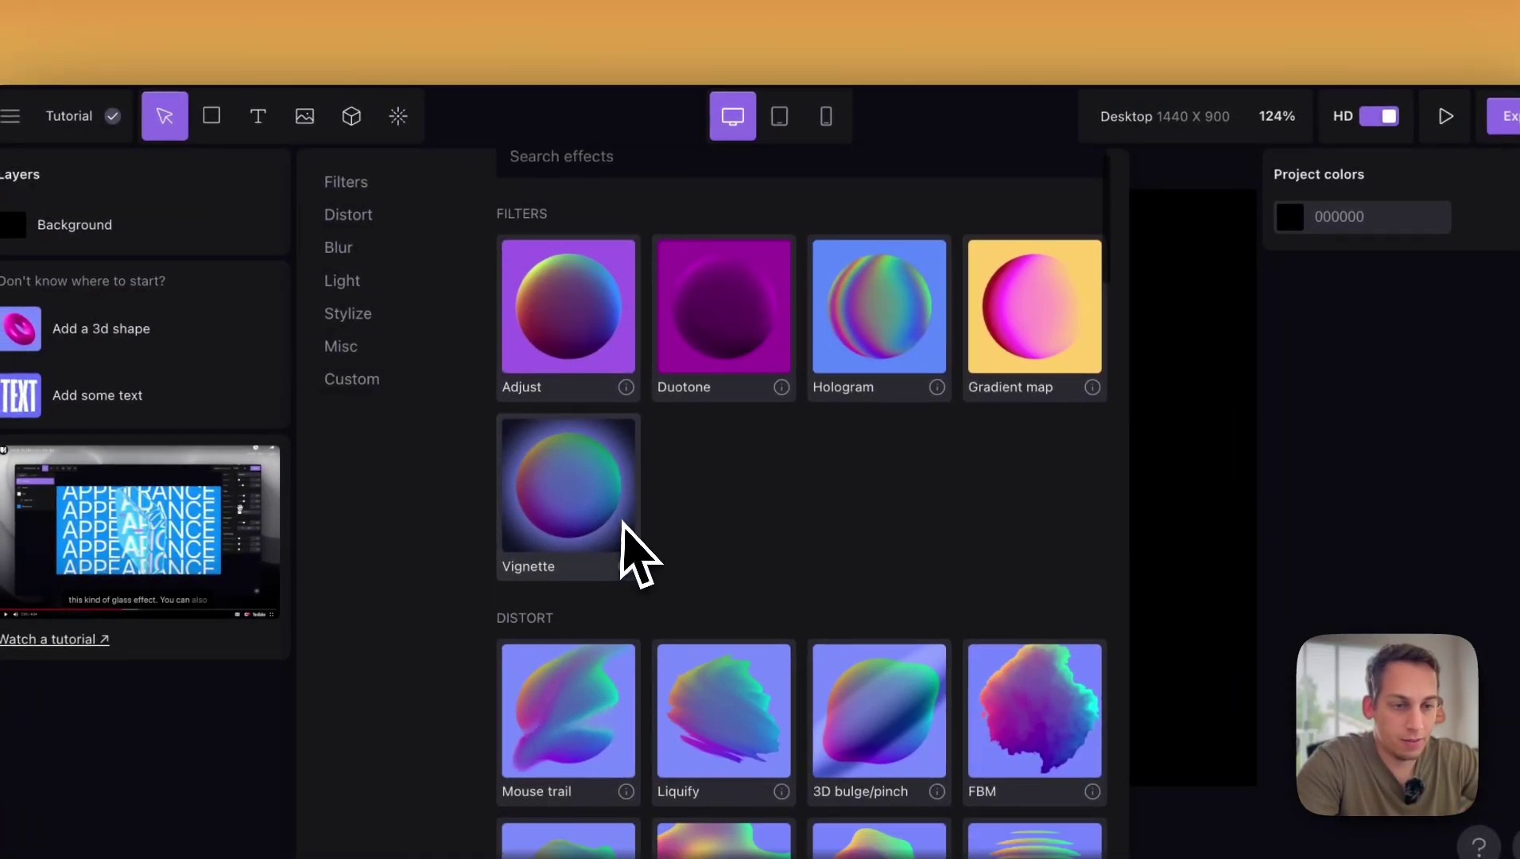
- Add a Beam light effect, play its animation, and set its type to Point
scroll(623, 523, down, 10)
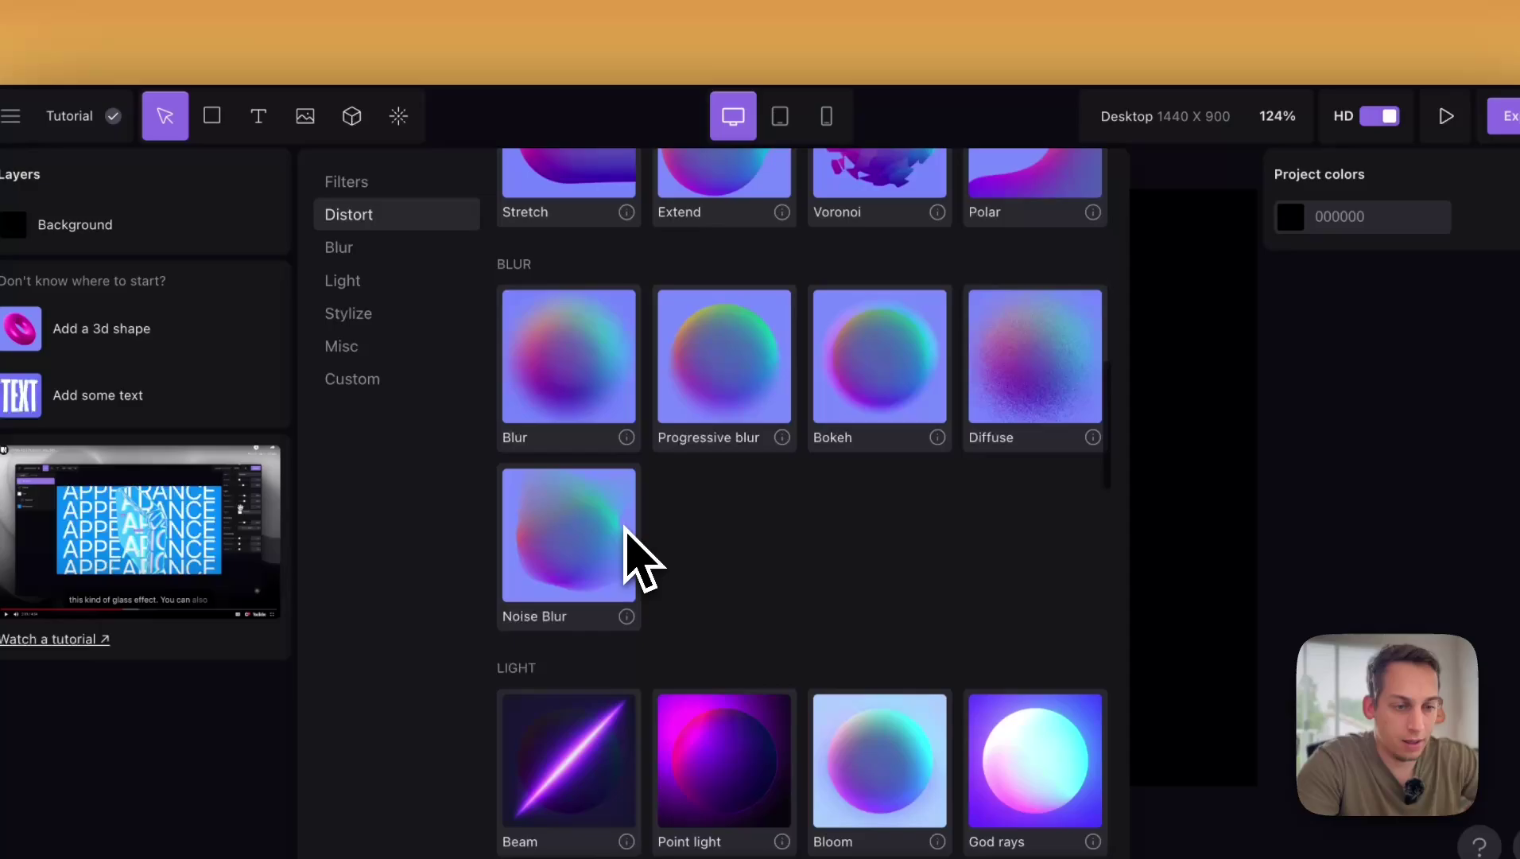
click(556, 429)
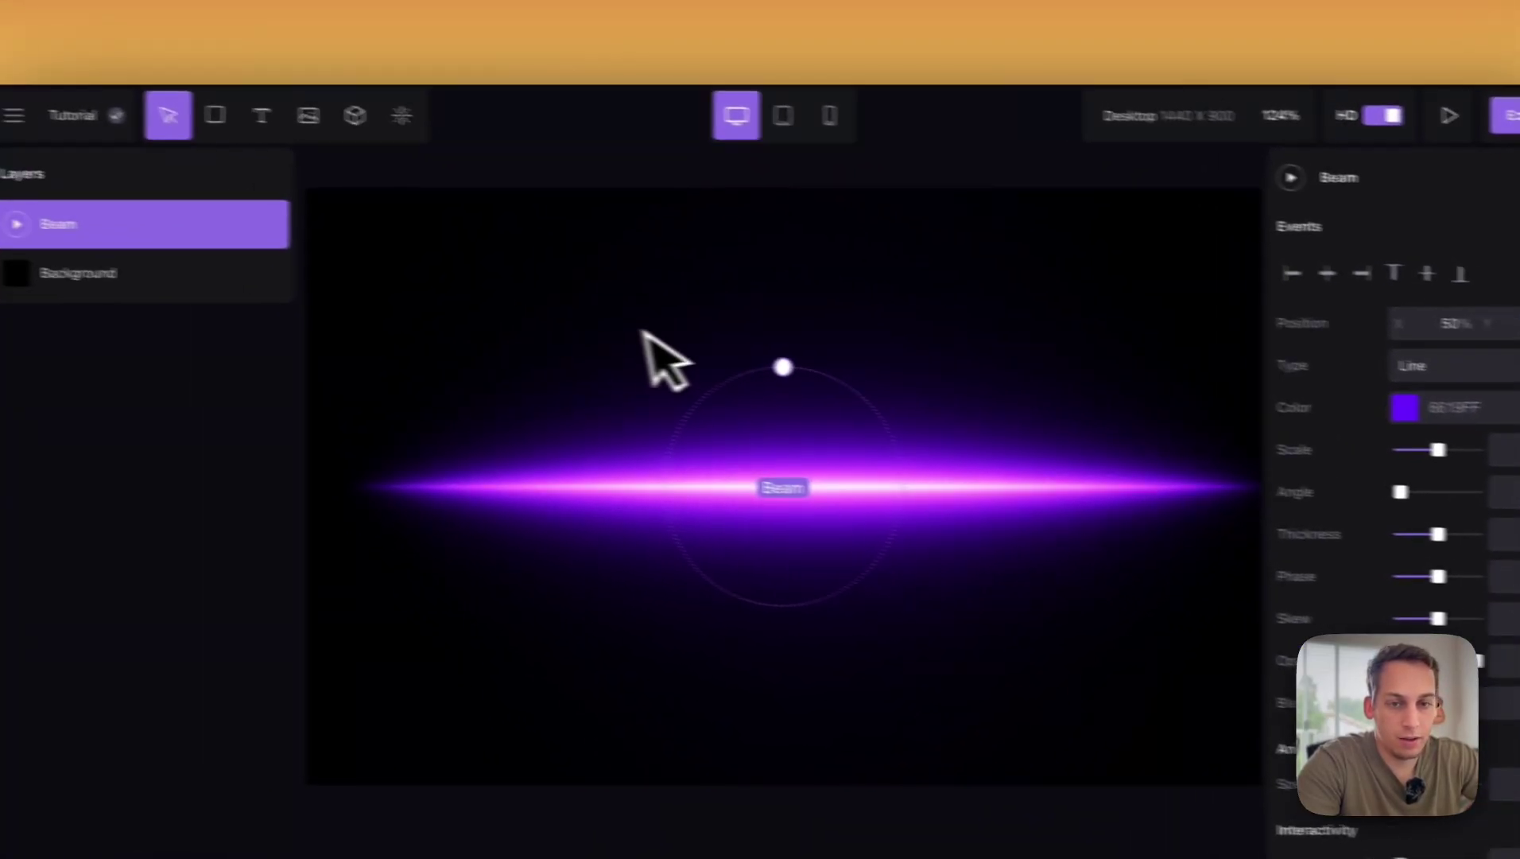
click(129, 238)
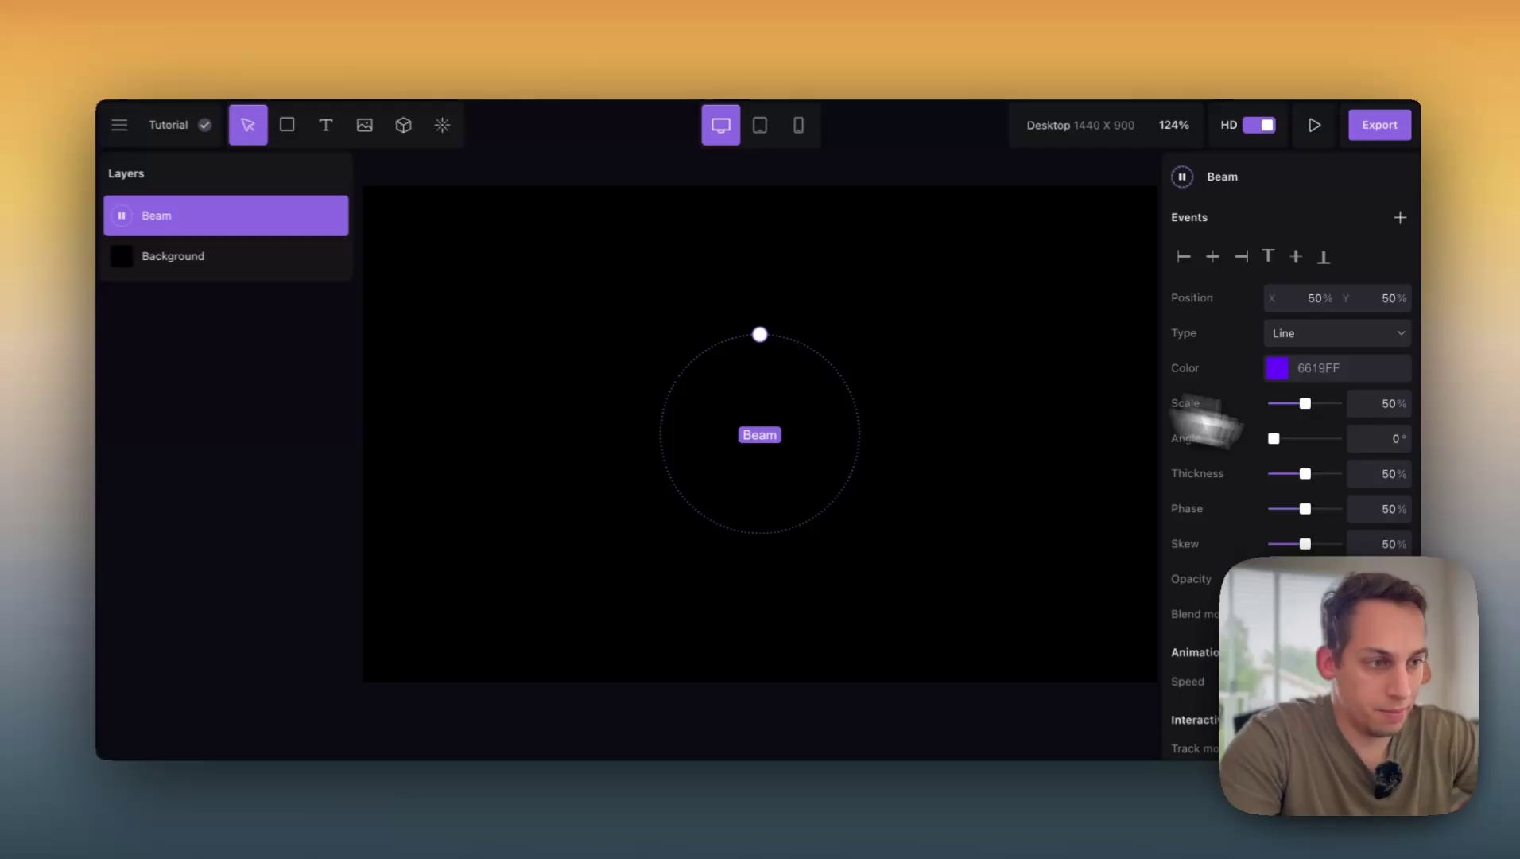
click(1344, 333)
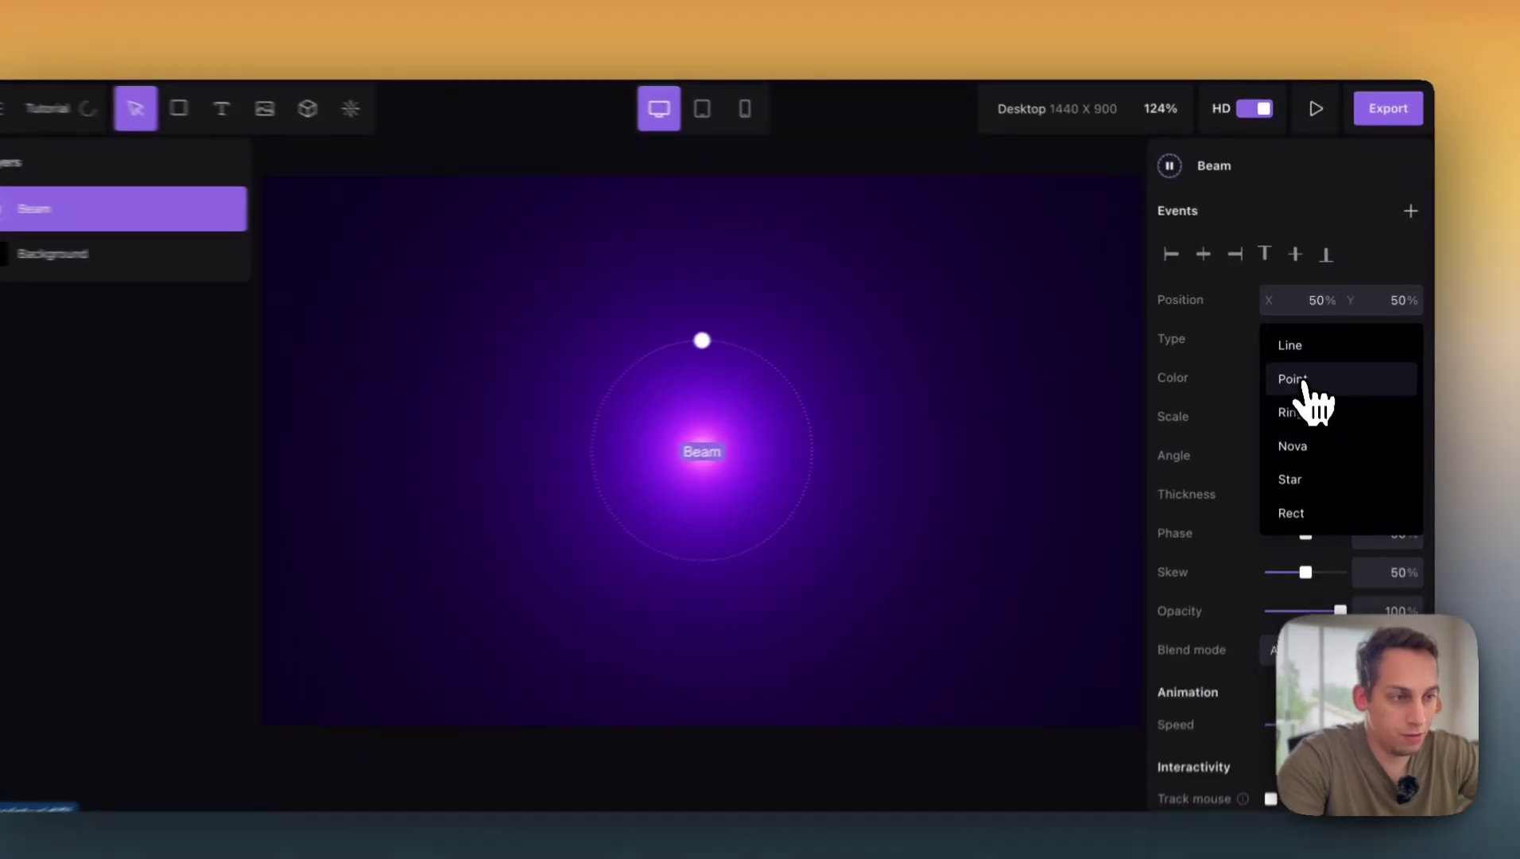
click(1292, 369)
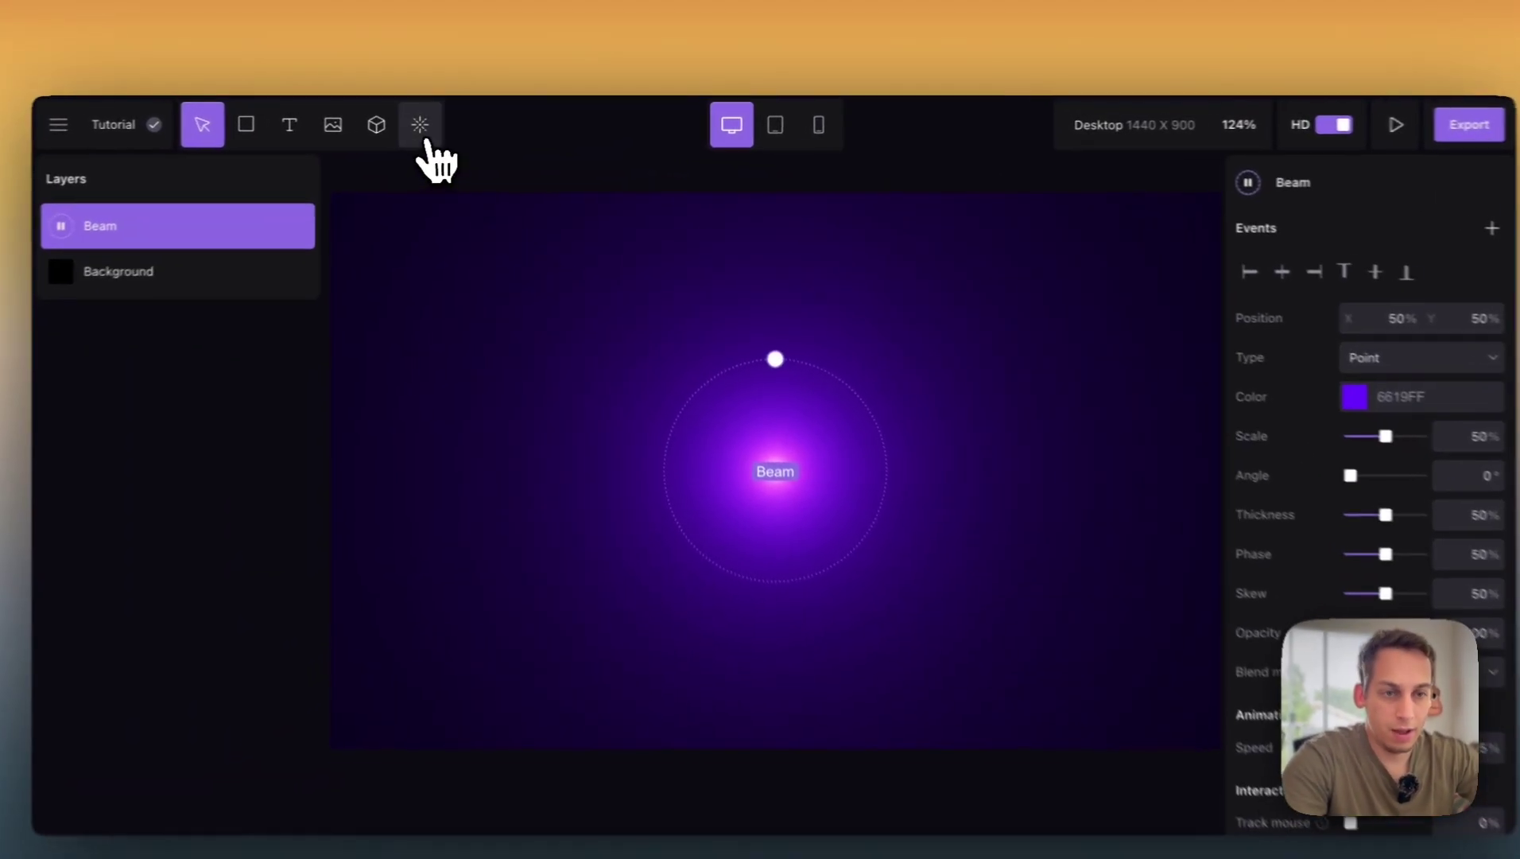
- Add a Gradient Map effect and drag its radius out to 144% scale
click(445, 125)
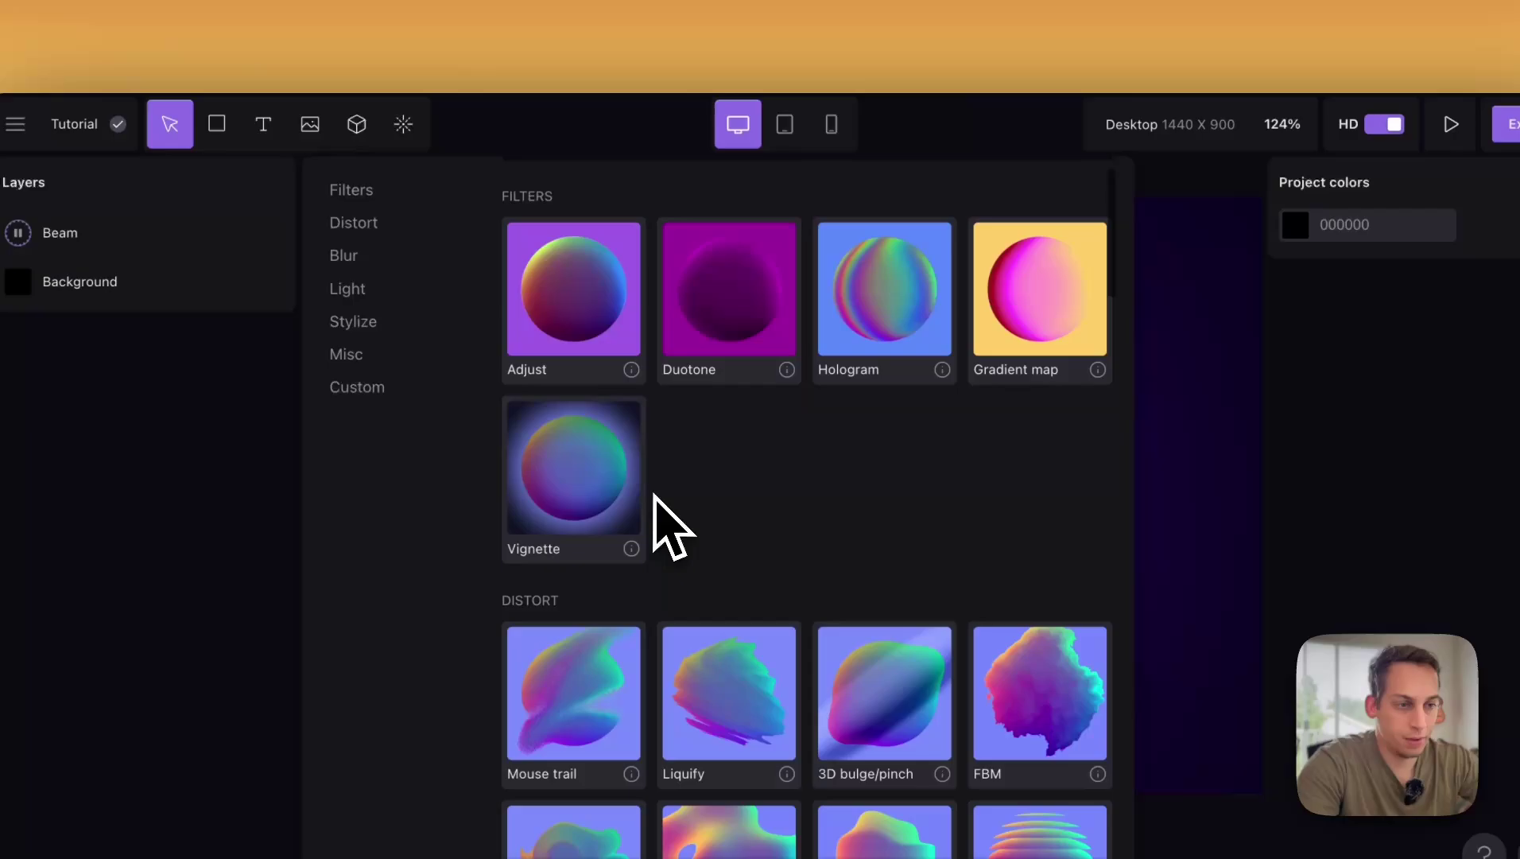
click(1025, 309)
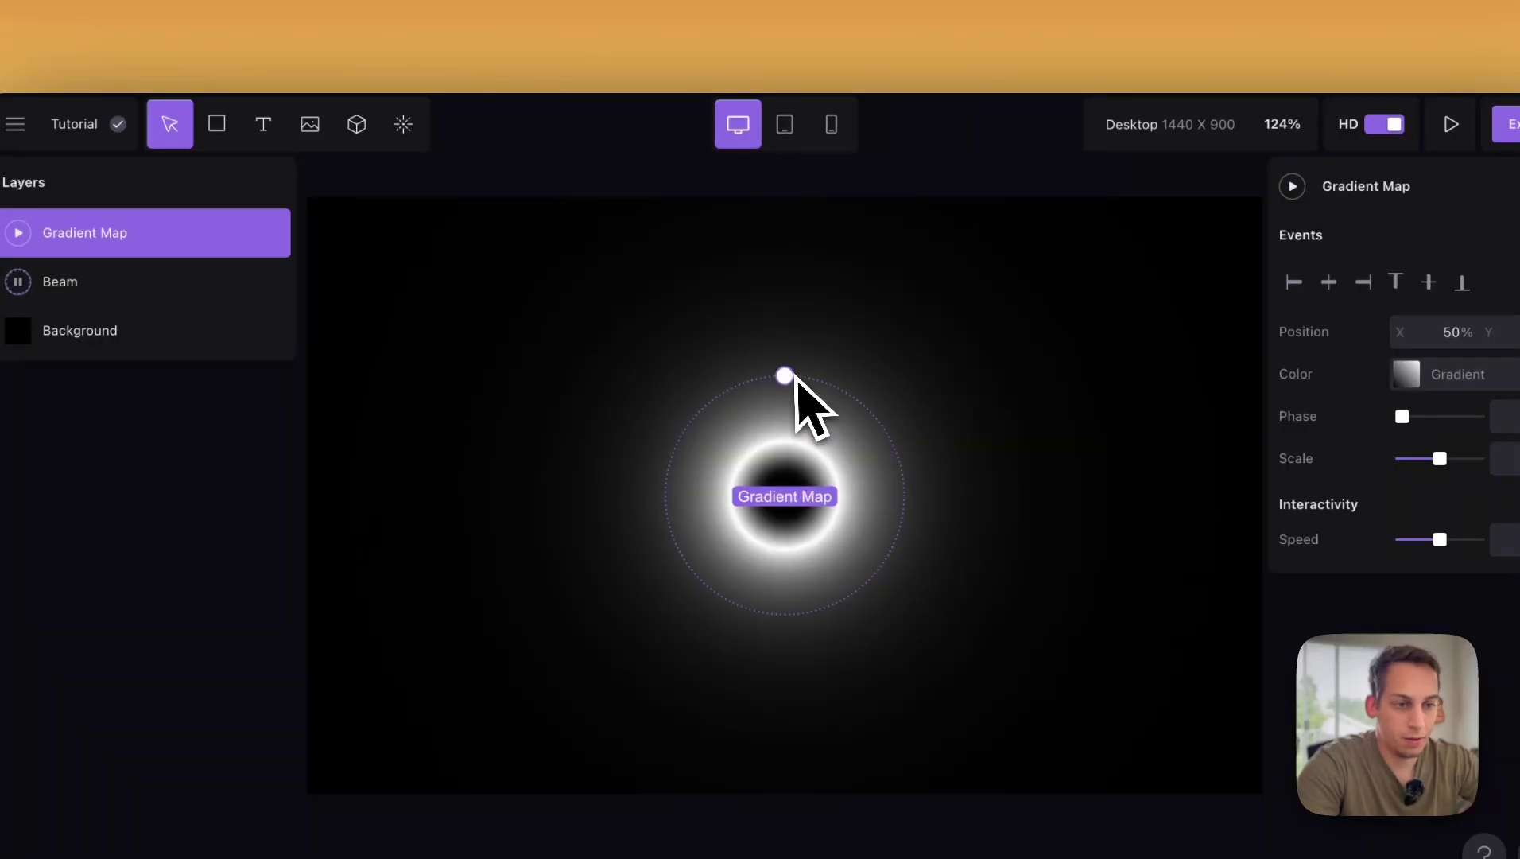
drag(719, 375, 763, 155)
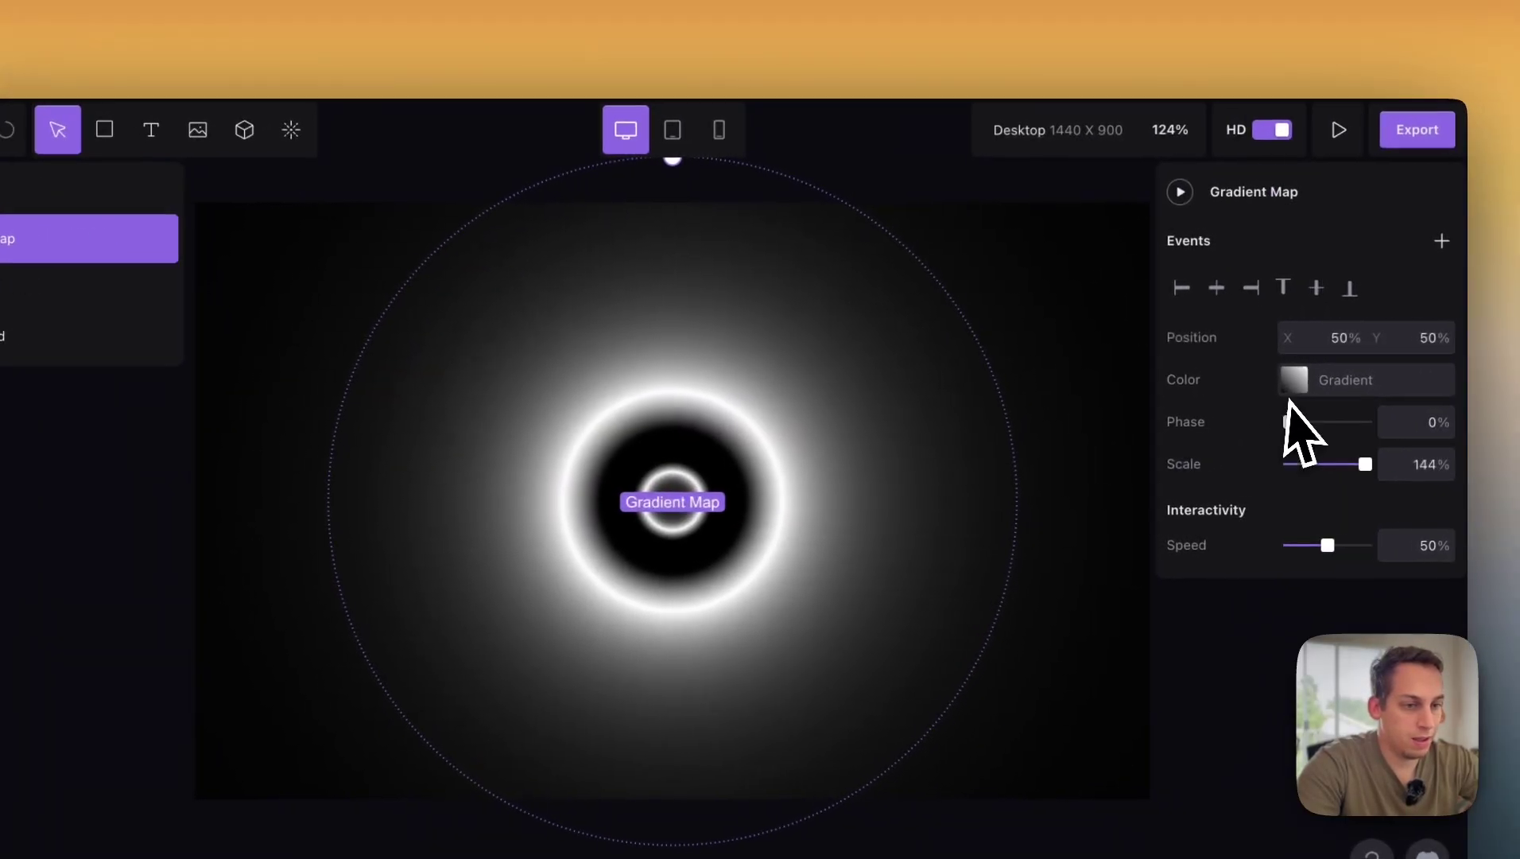
- Apply the purple-cyan Gradient Map preset and shrink the effect's radius
click(1405, 373)
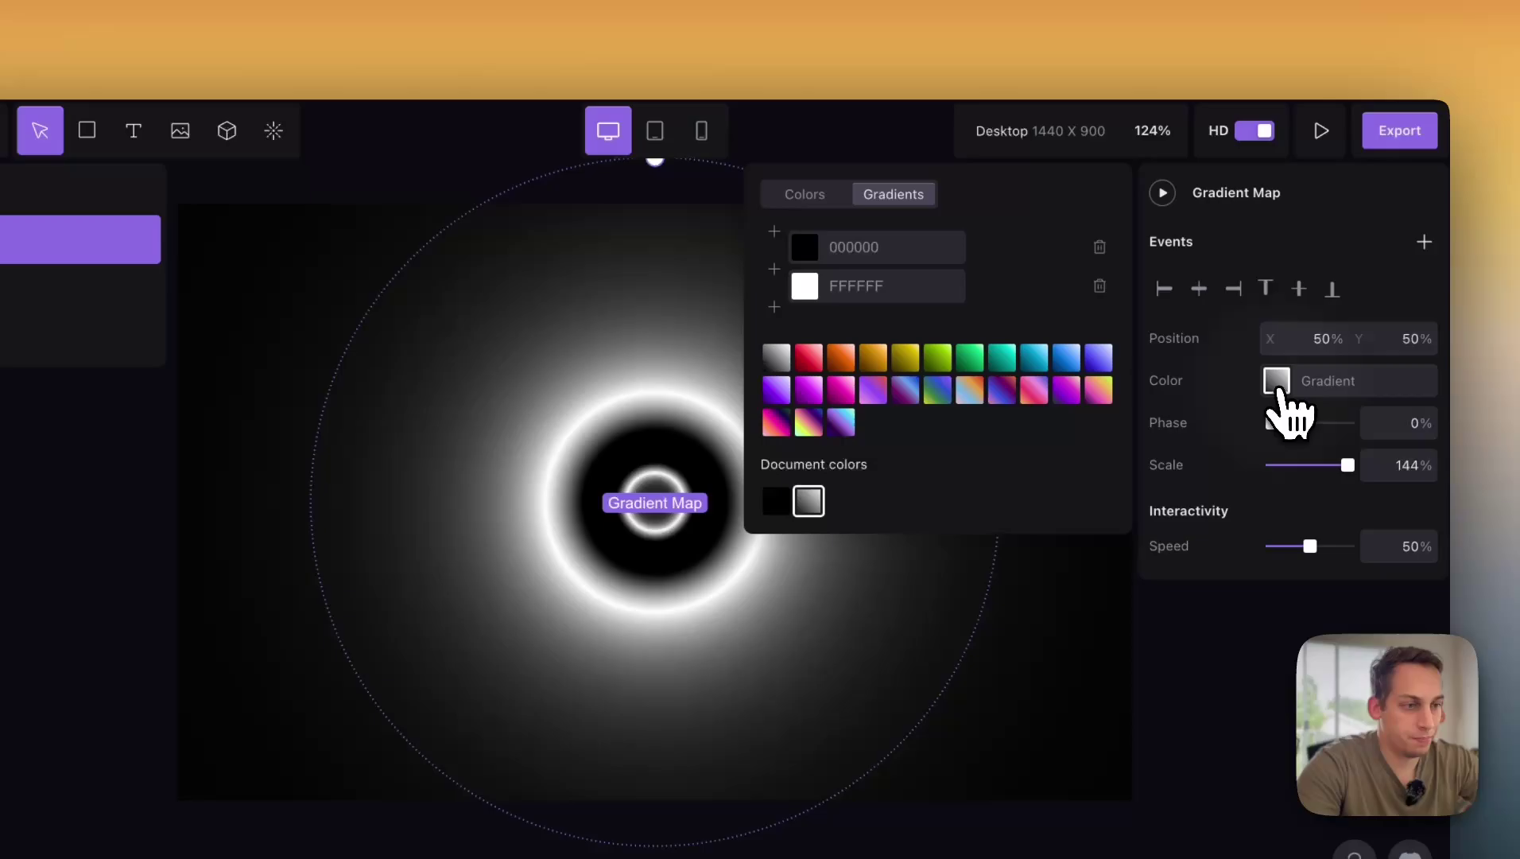
click(849, 421)
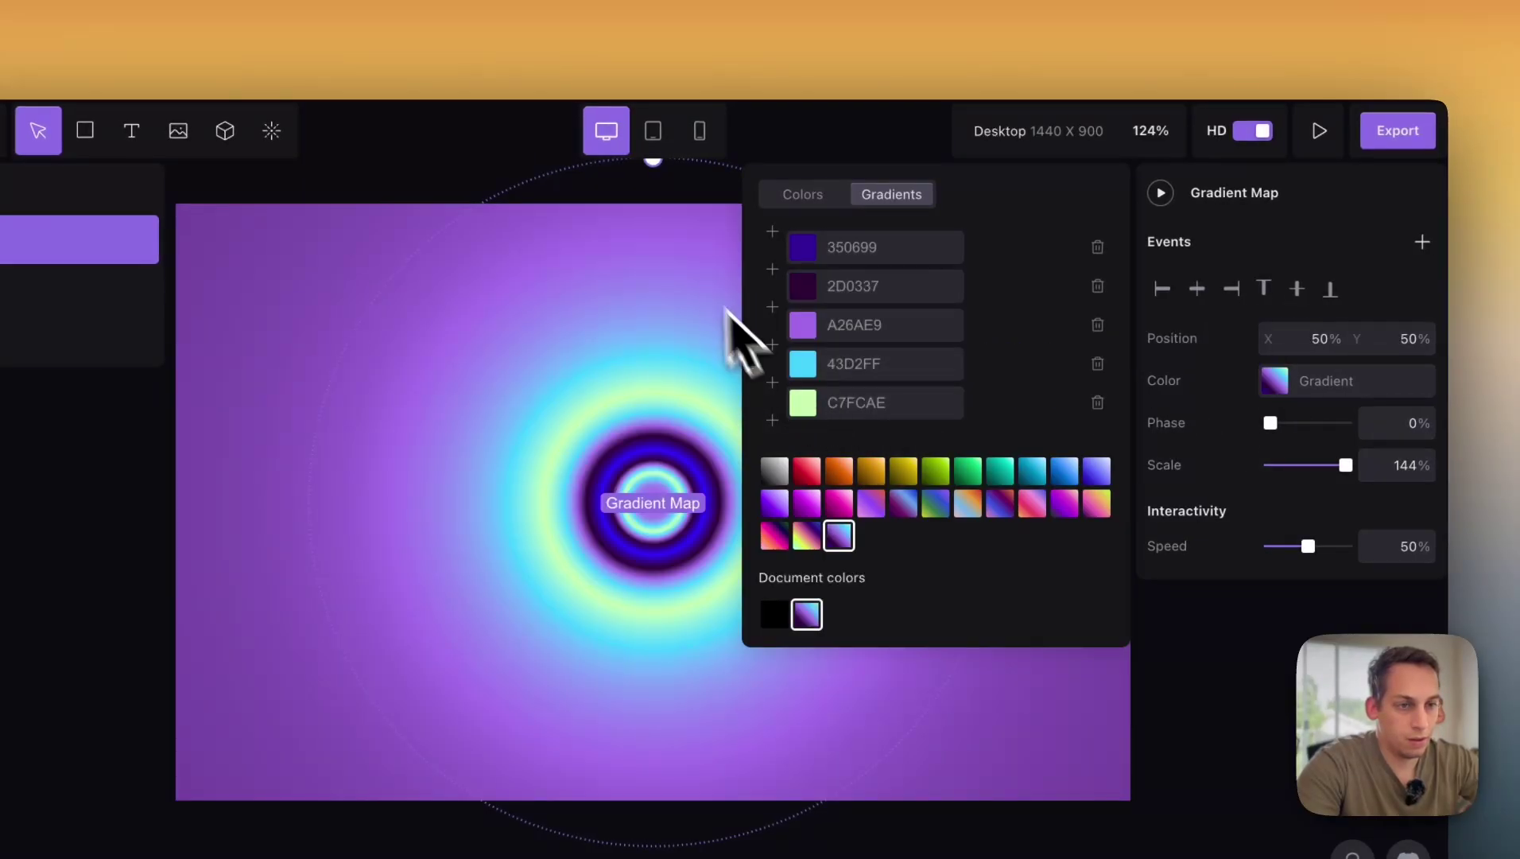
drag(647, 163, 645, 407)
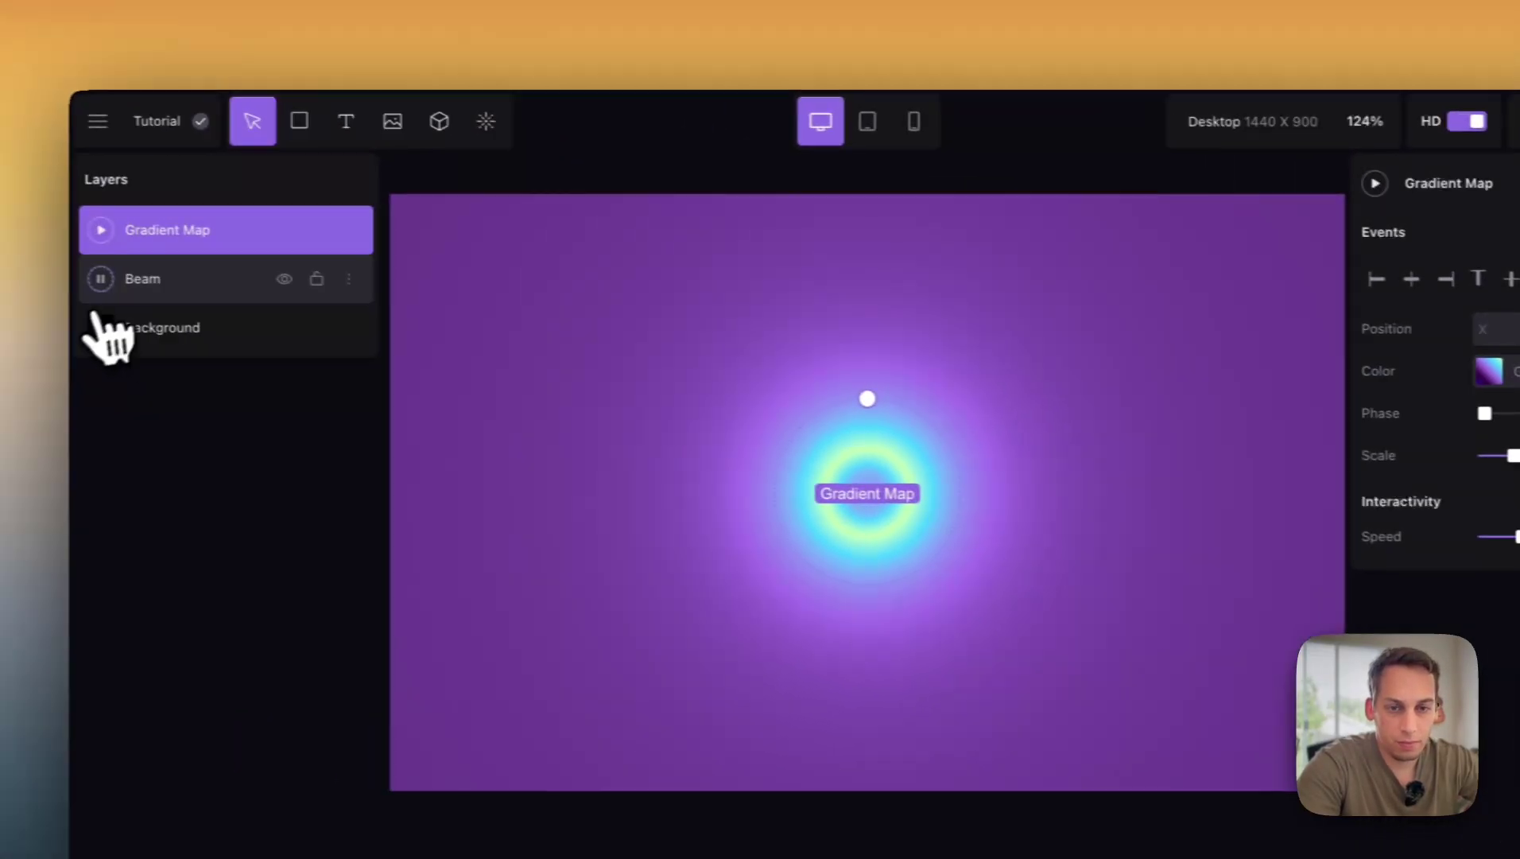
click(130, 287)
click(231, 233)
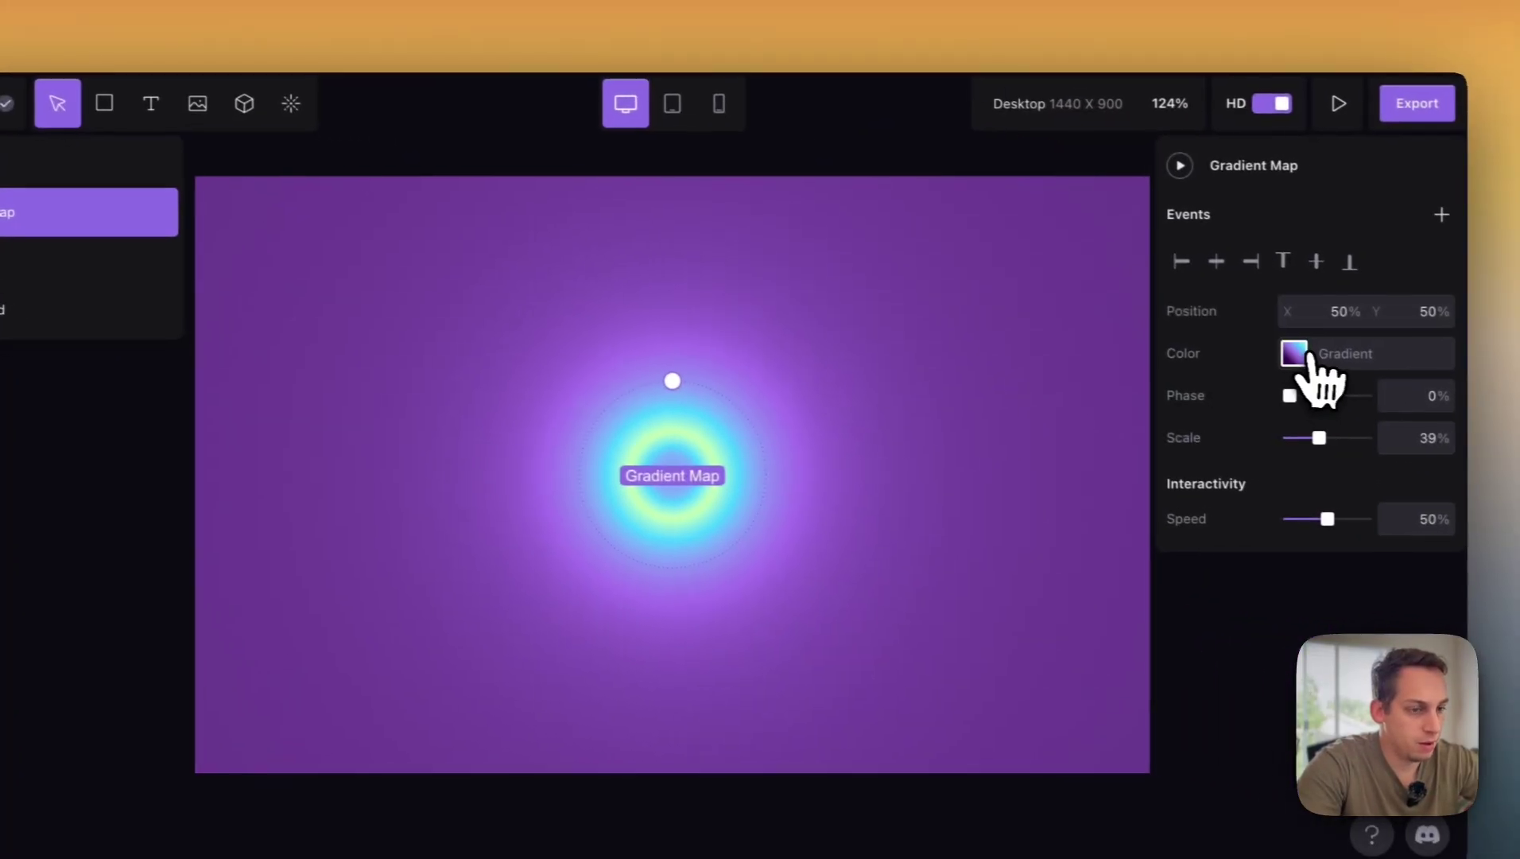
- Try several gradient presets, settle on magenta-purple, and enlarge the Gradient Map radius again
click(1304, 358)
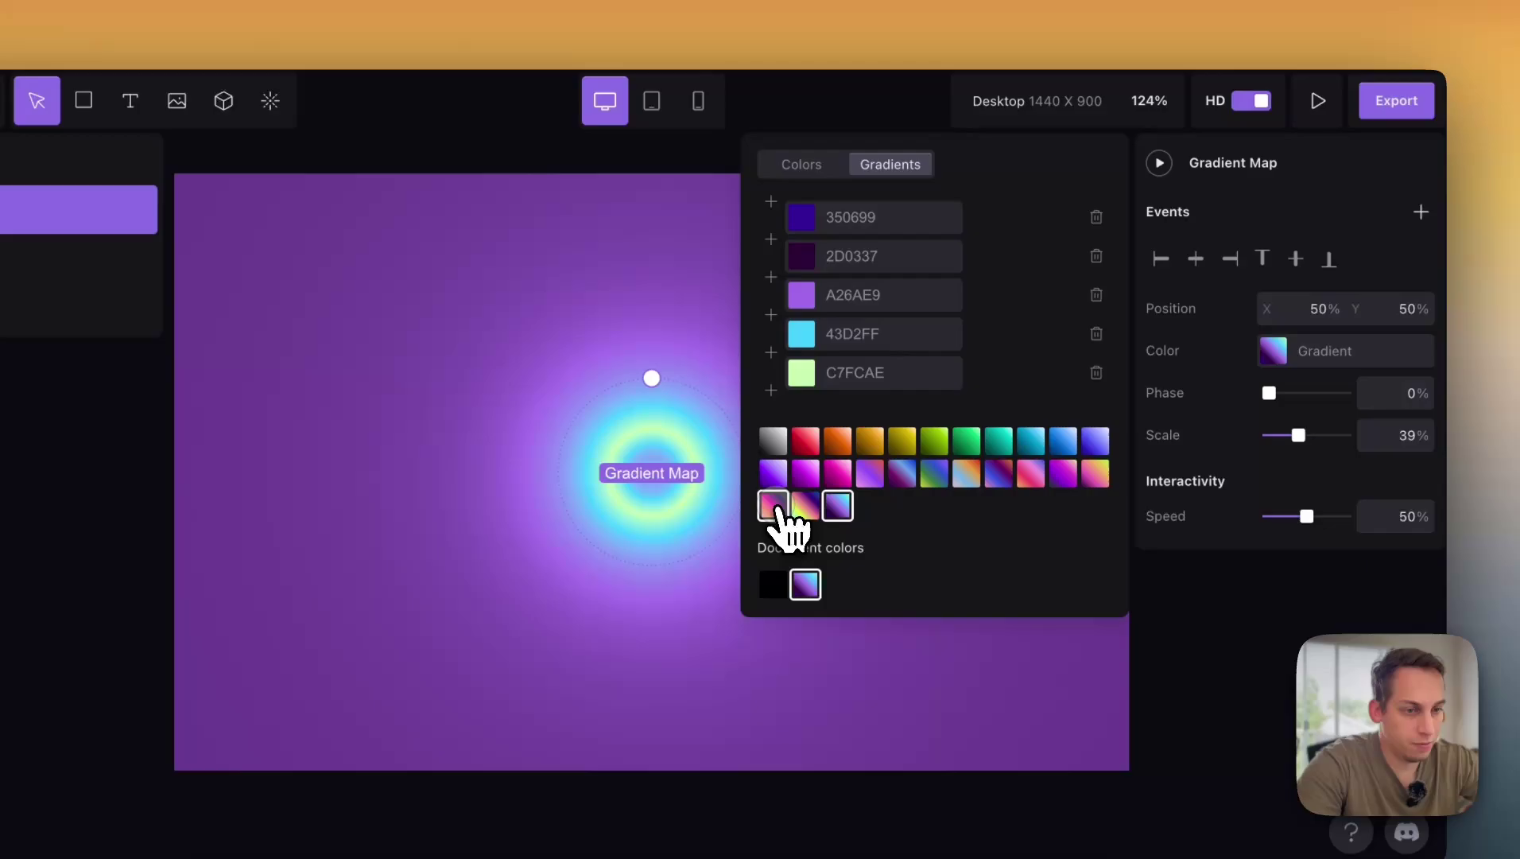
click(777, 511)
click(806, 509)
click(965, 473)
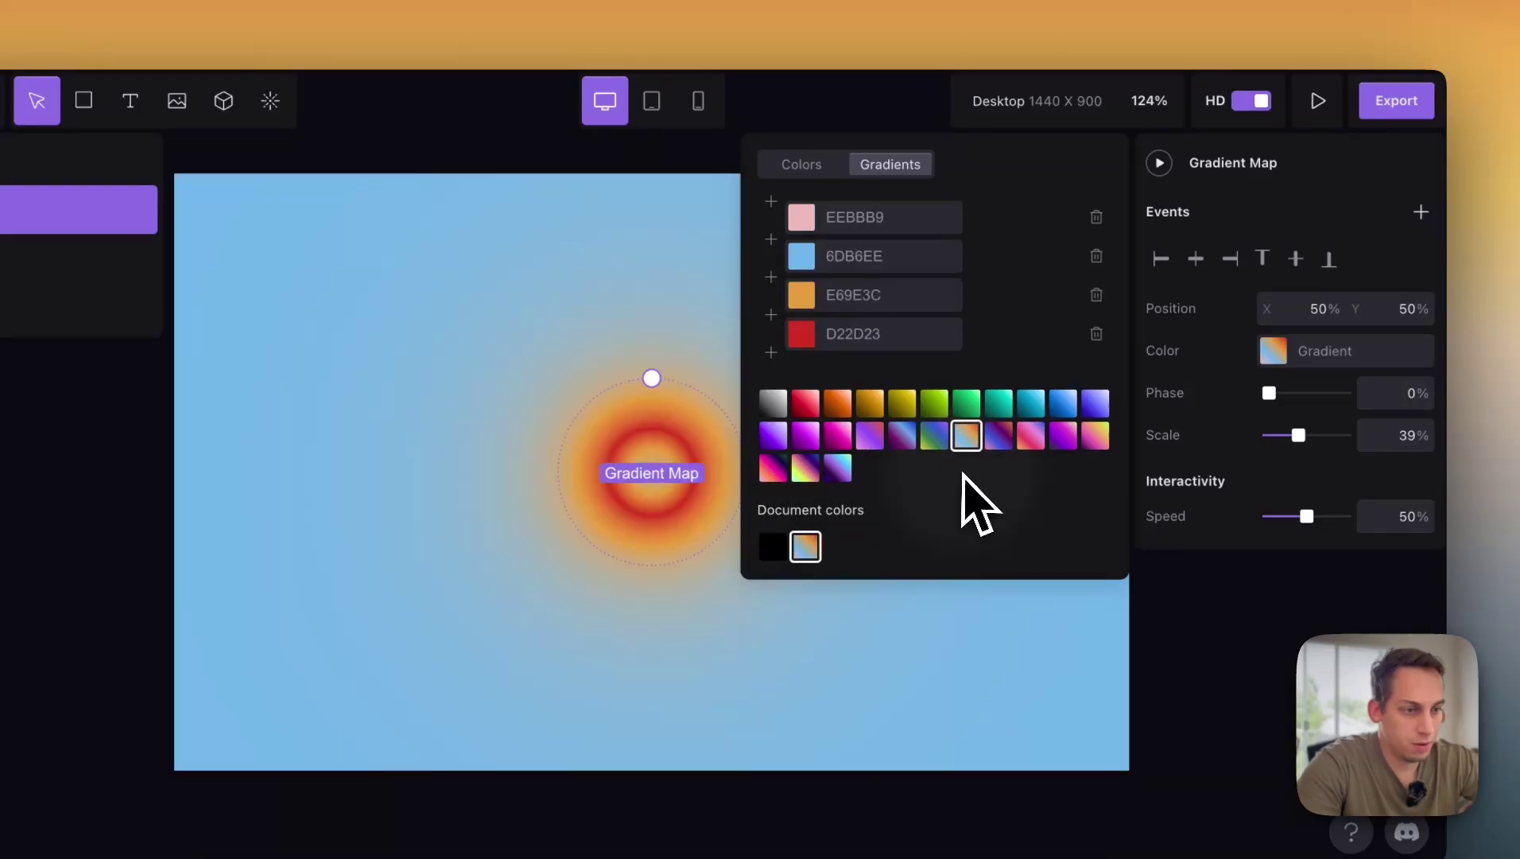
click(902, 435)
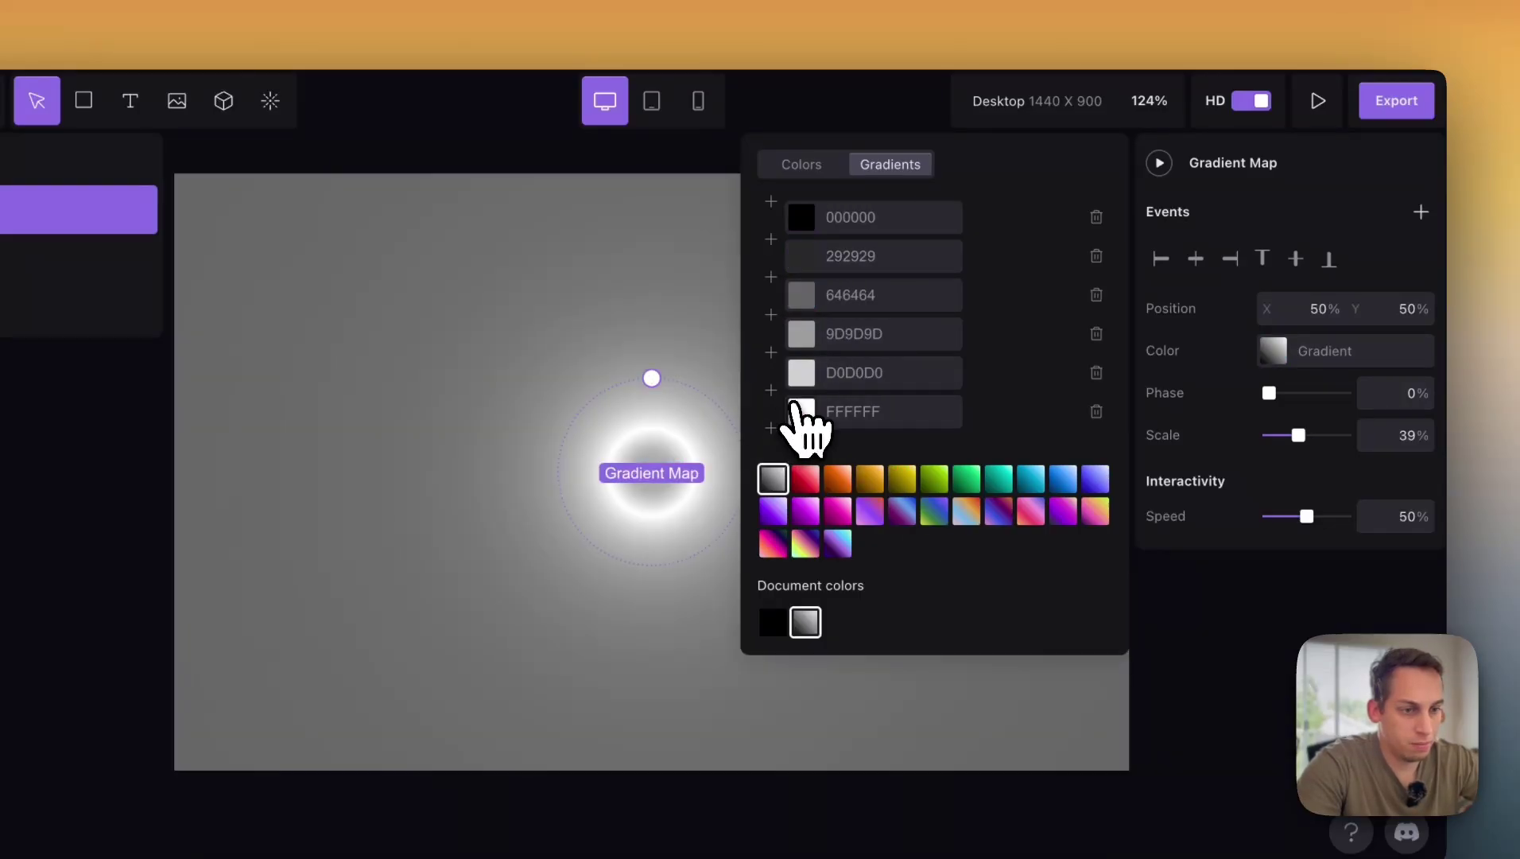
click(805, 478)
click(831, 480)
click(902, 478)
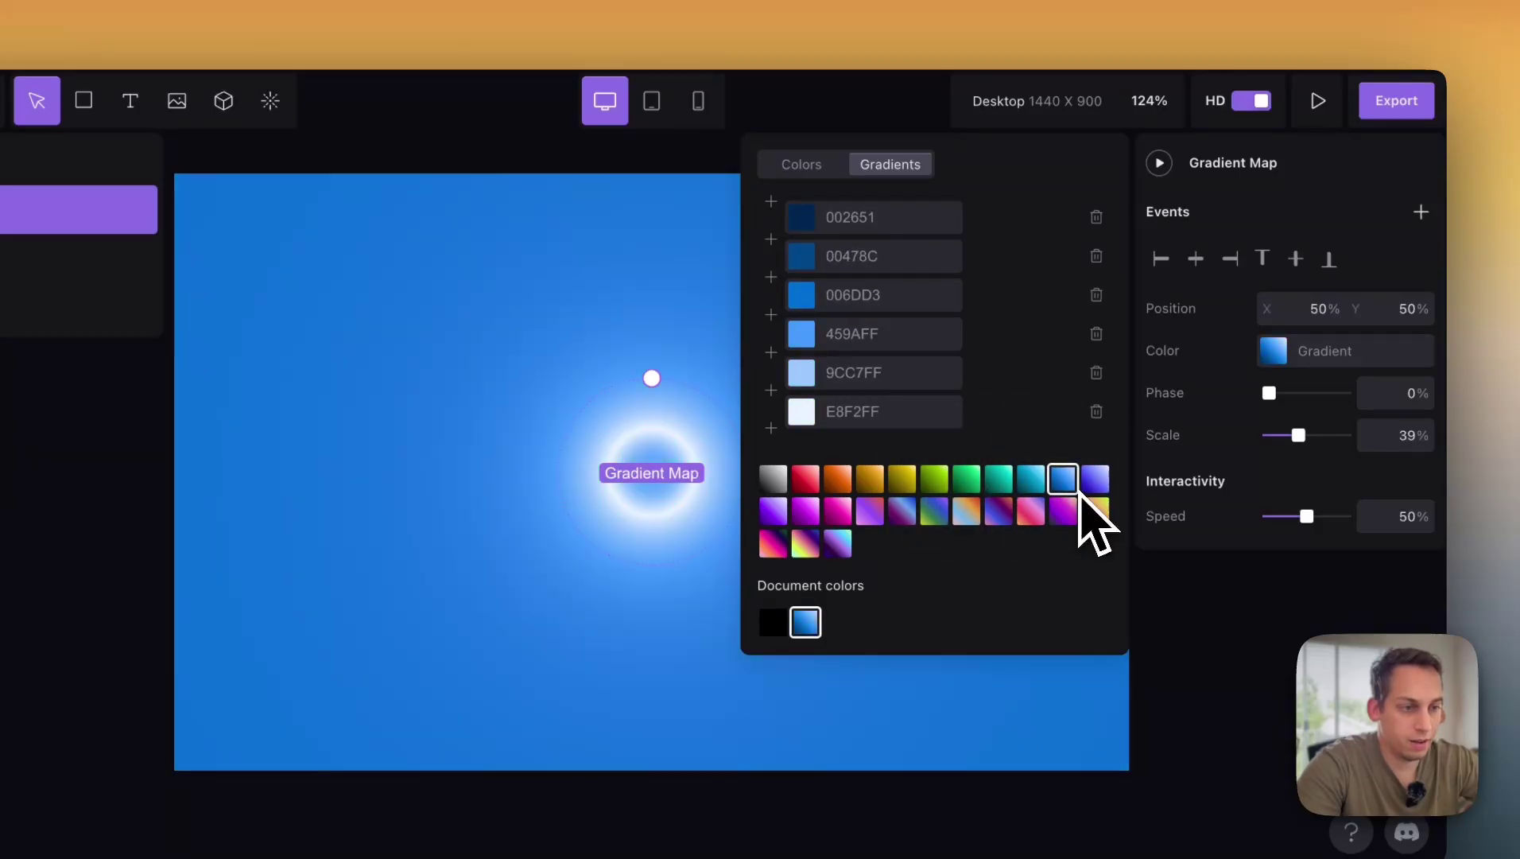
click(1065, 513)
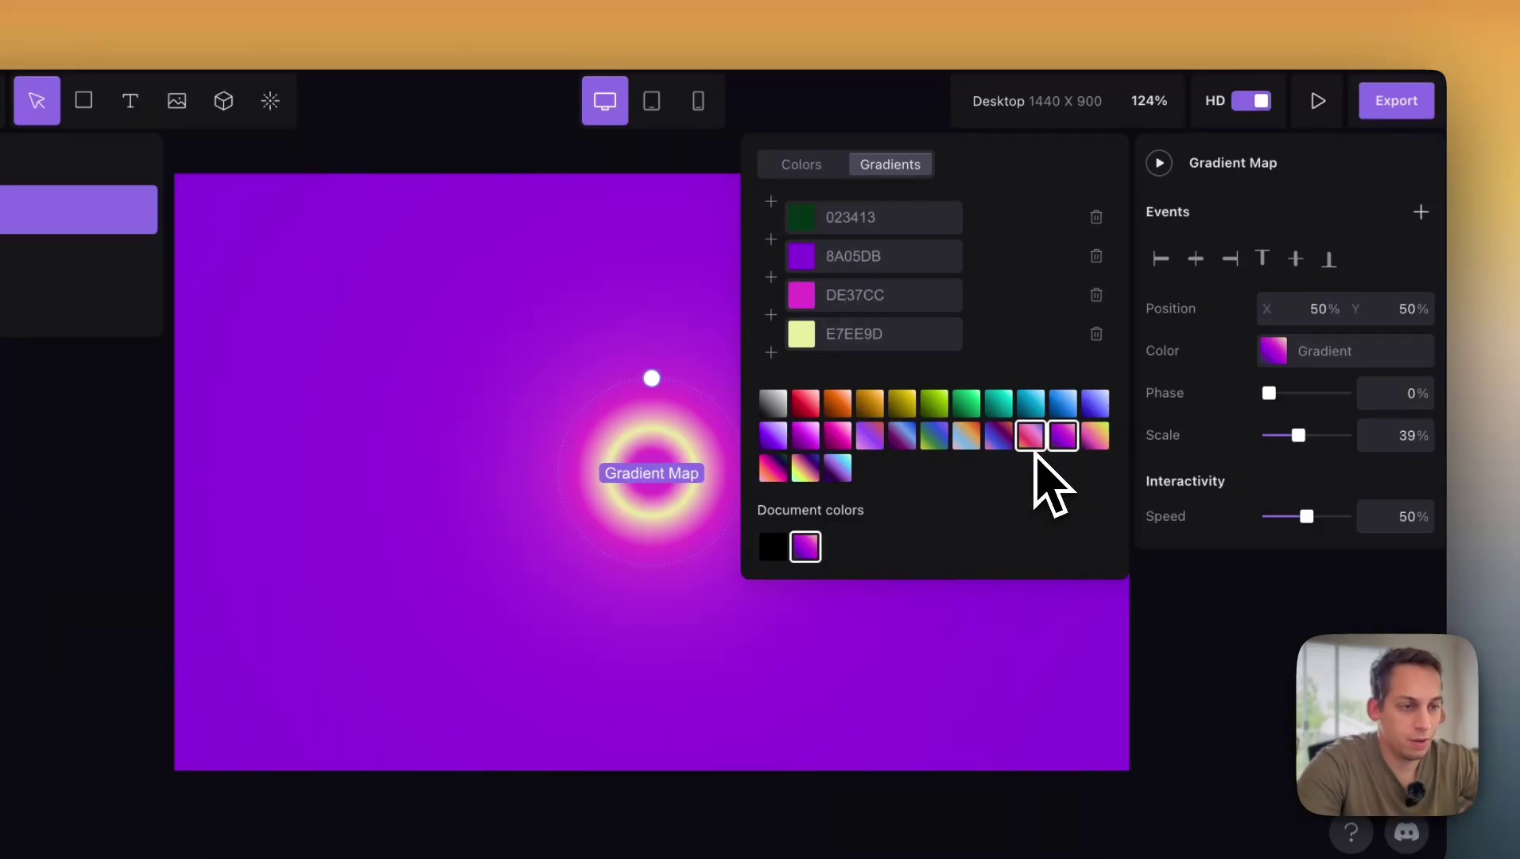
drag(656, 377, 675, 344)
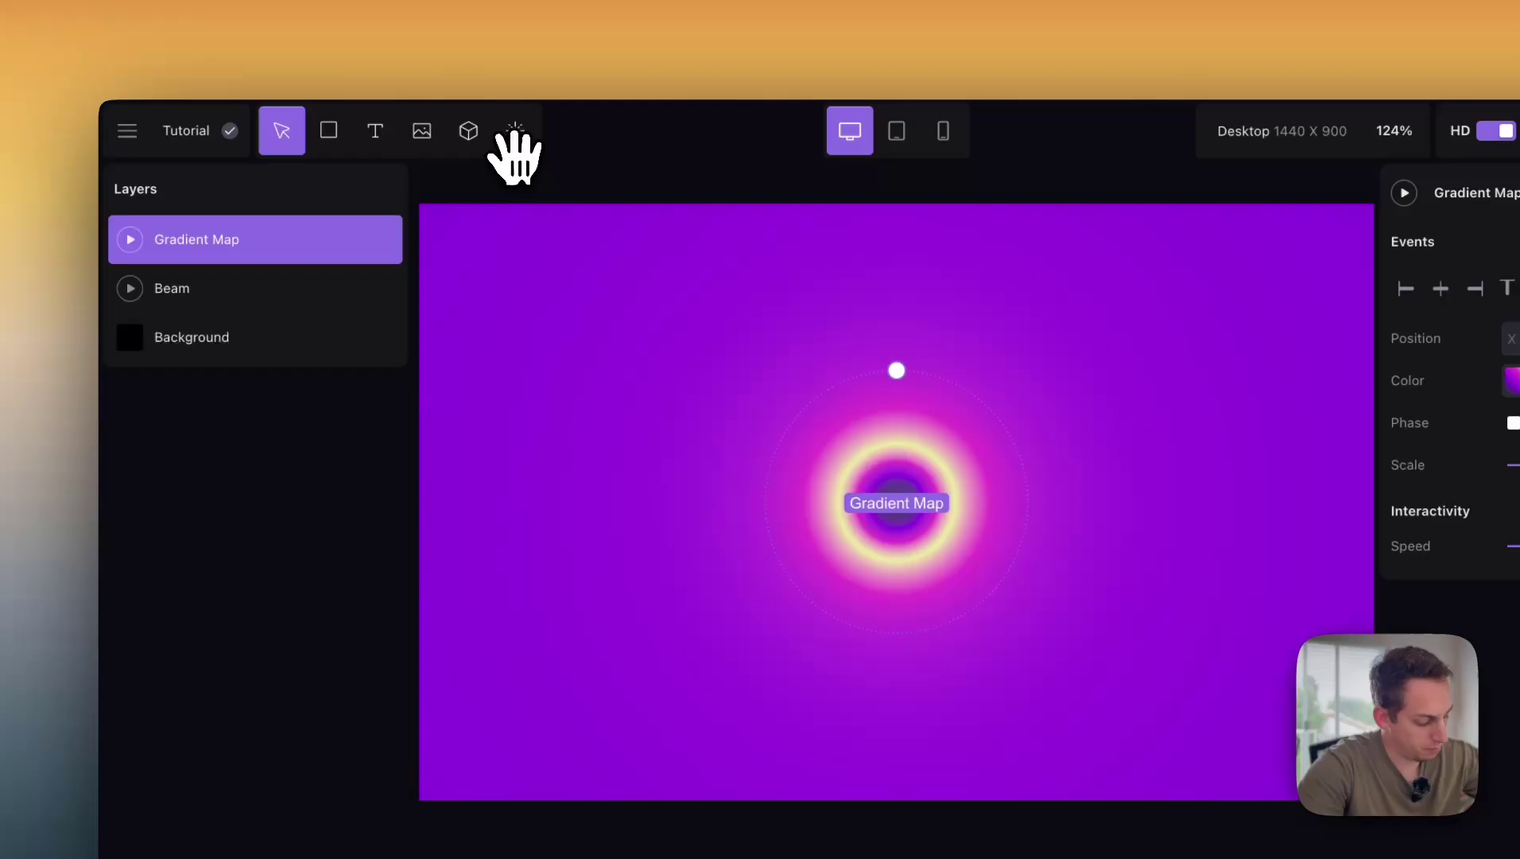
- Search effects for 'noise', add the Noise distortion, and play its animation
click(515, 130)
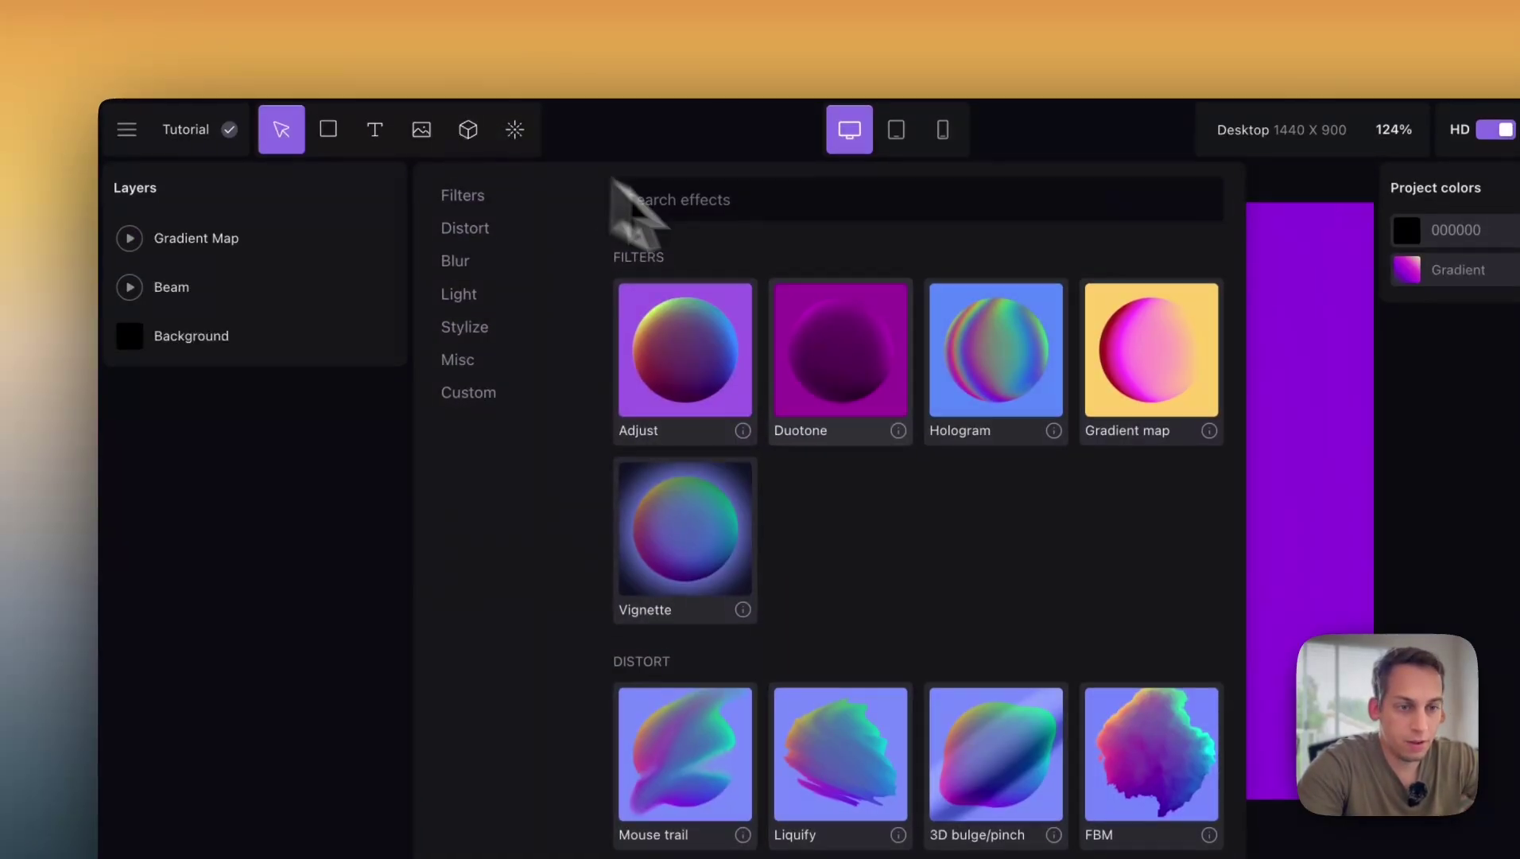
click(692, 215)
text(noise)
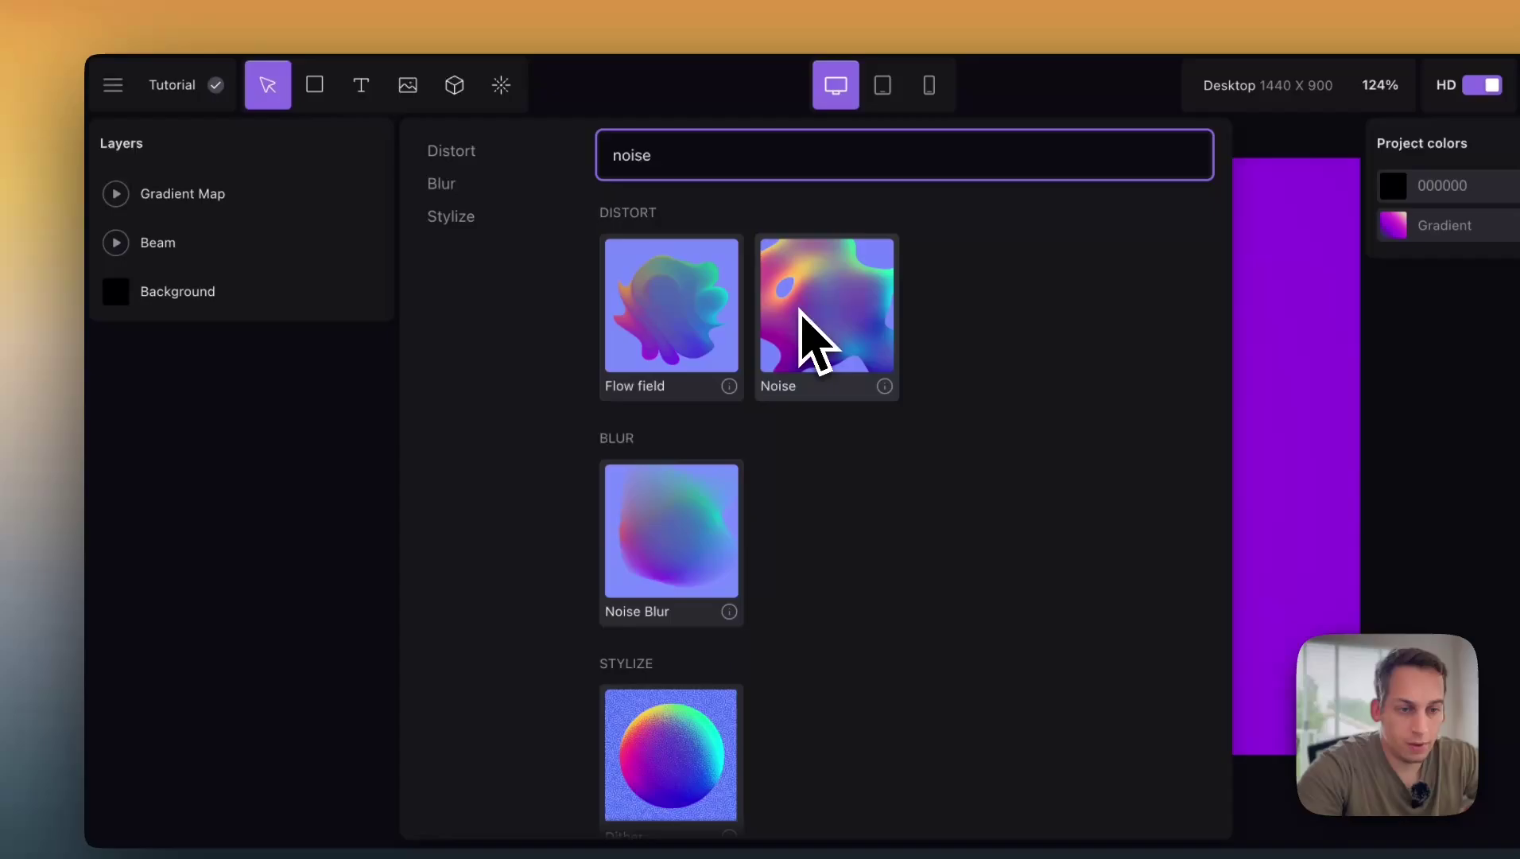
click(811, 342)
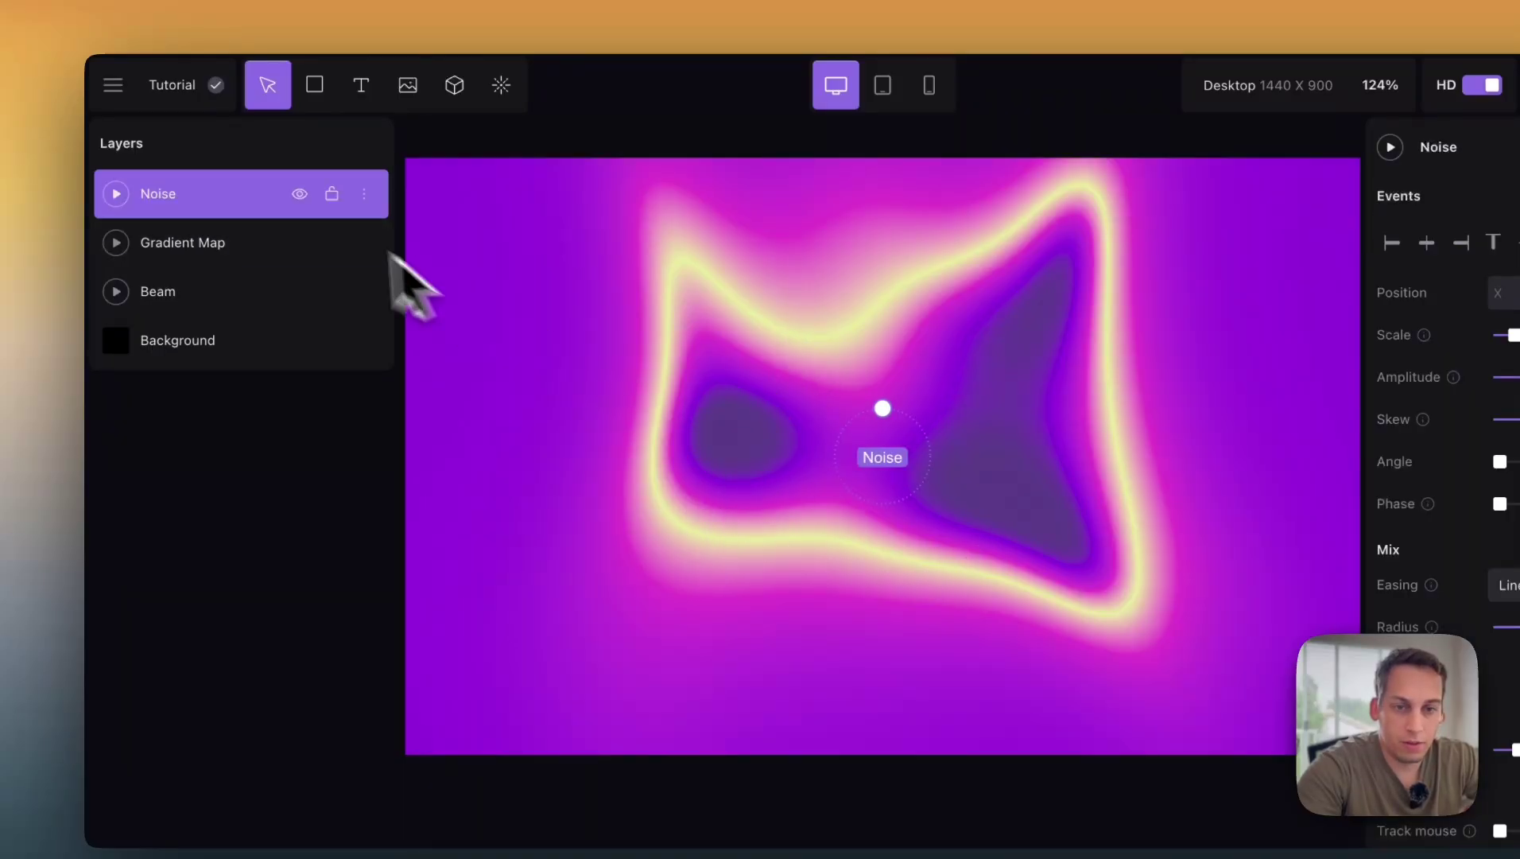
click(116, 194)
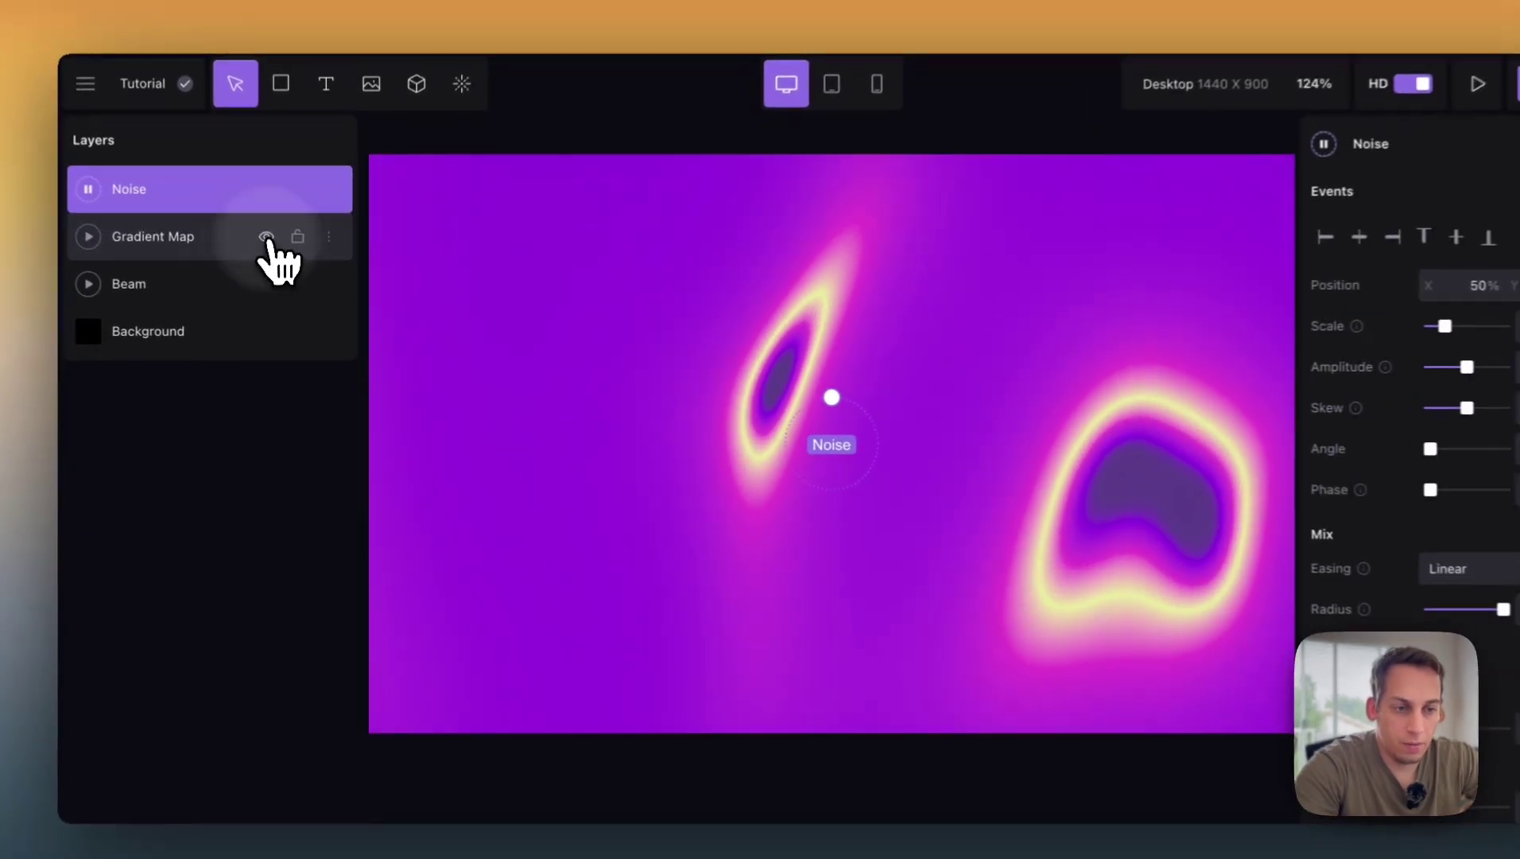
- Hide the Gradient Map layer, then delete it
click(267, 236)
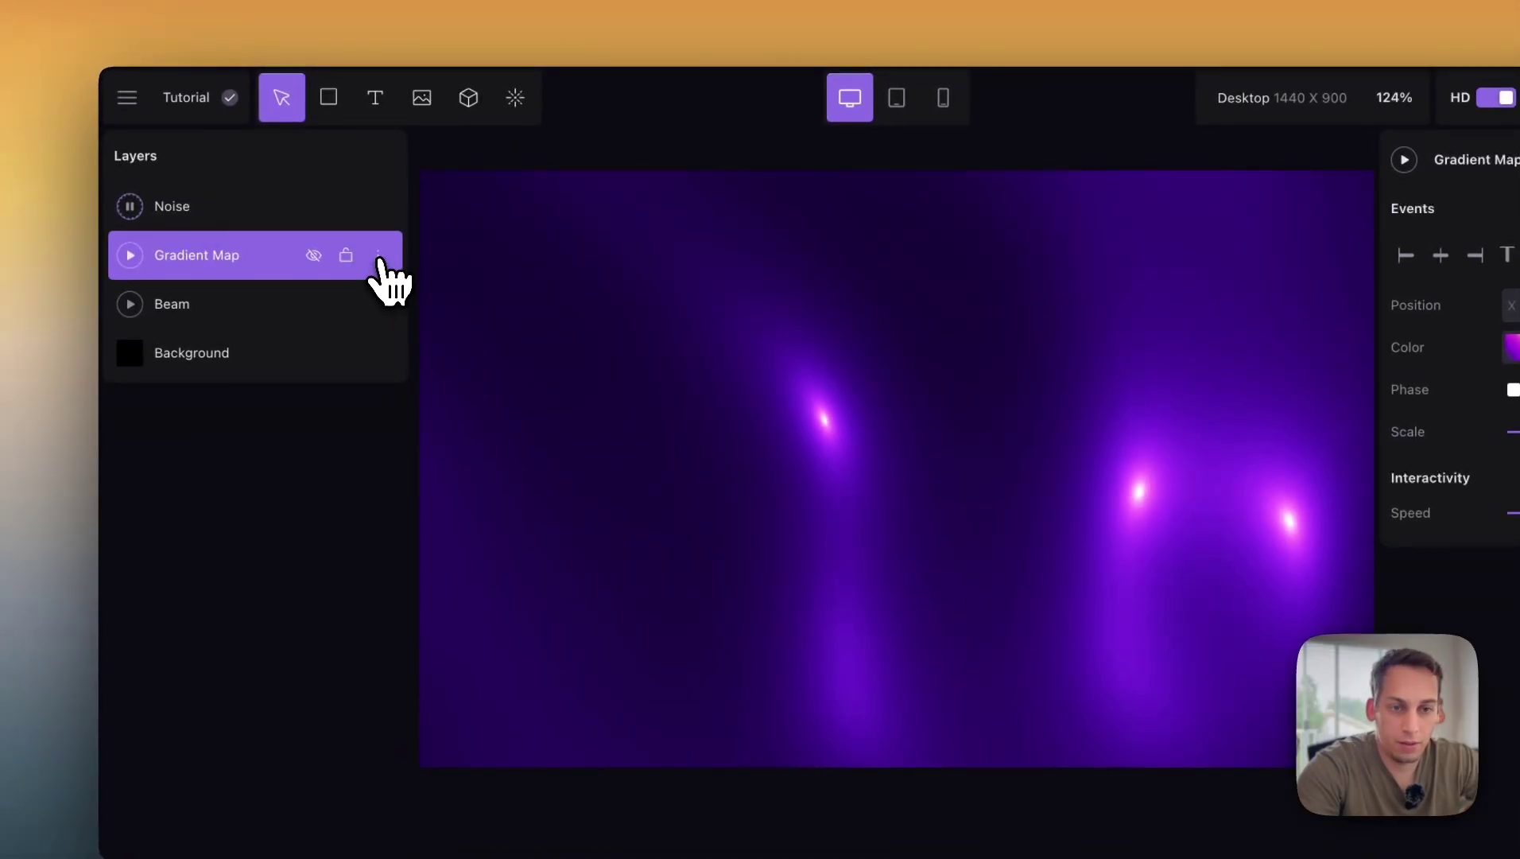
click(379, 256)
click(426, 584)
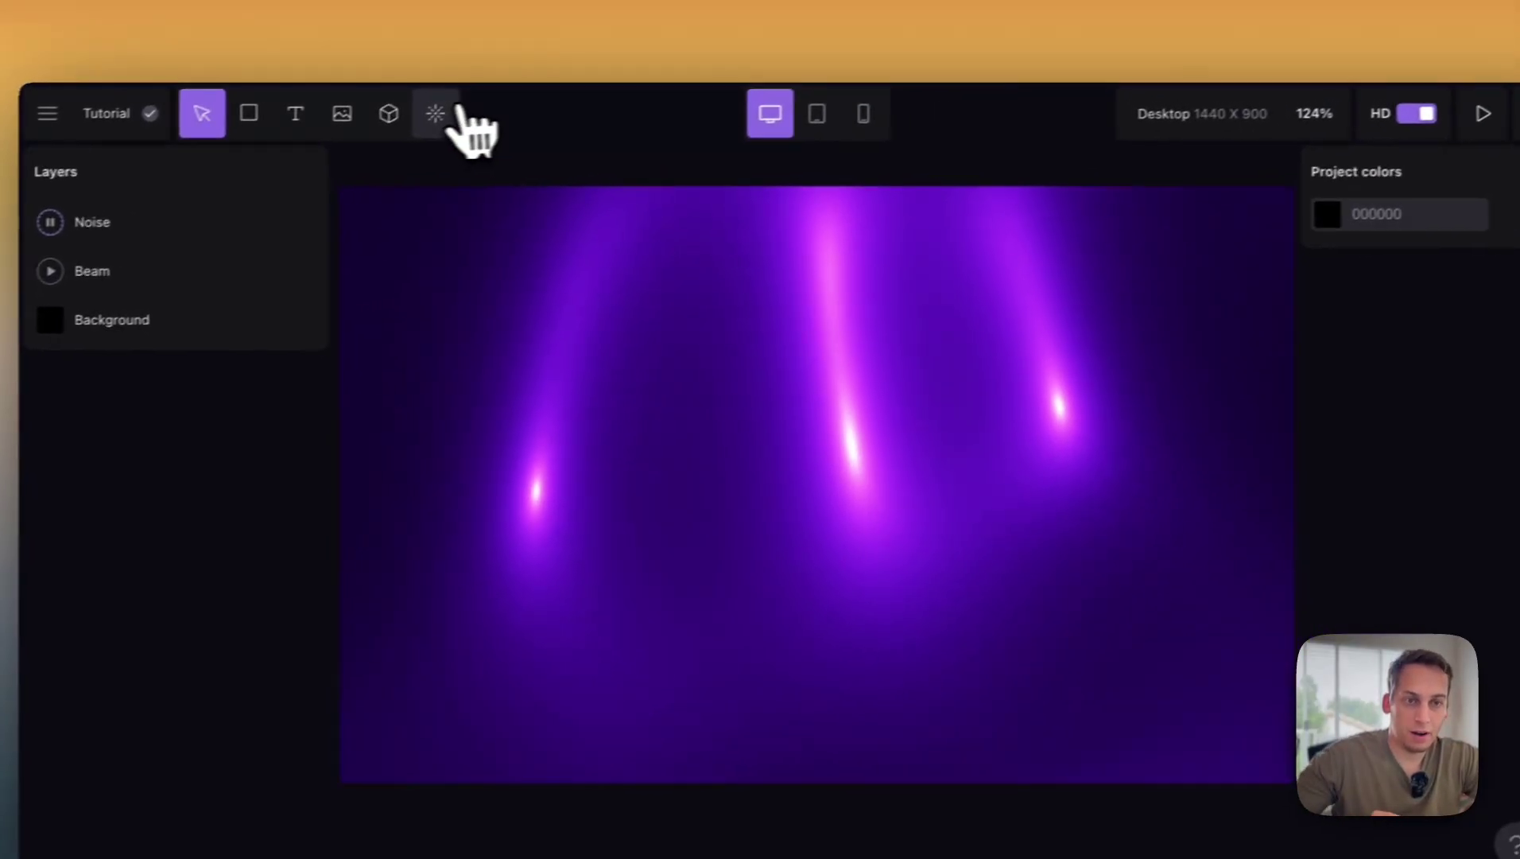
- Add a Ripple distortion, widen its area, set Frequency 86% and Amplitude 53%, and play it
click(515, 97)
scroll(654, 517, down, 7)
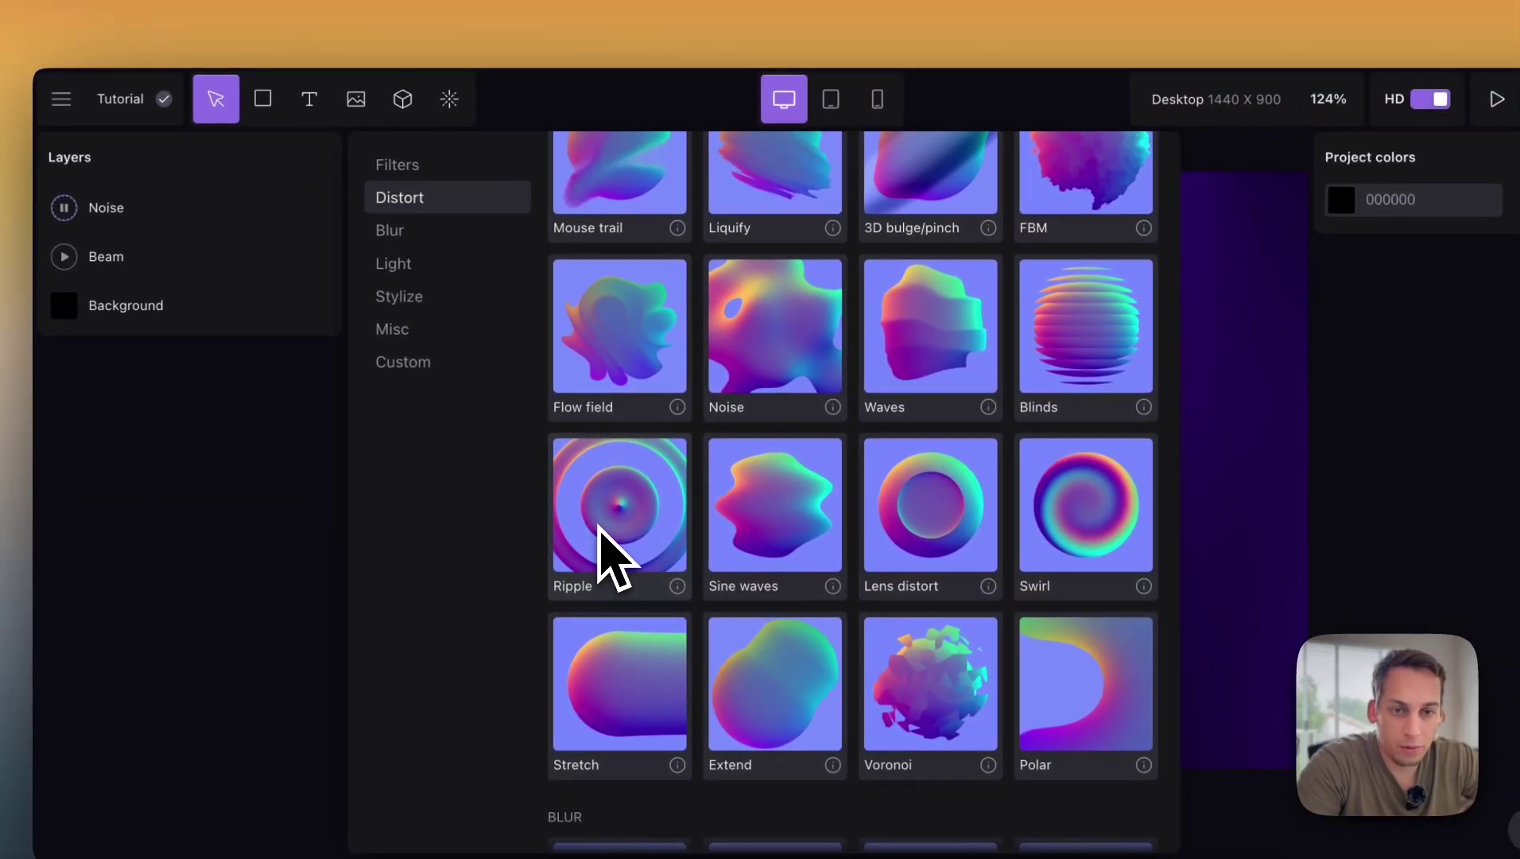
click(560, 557)
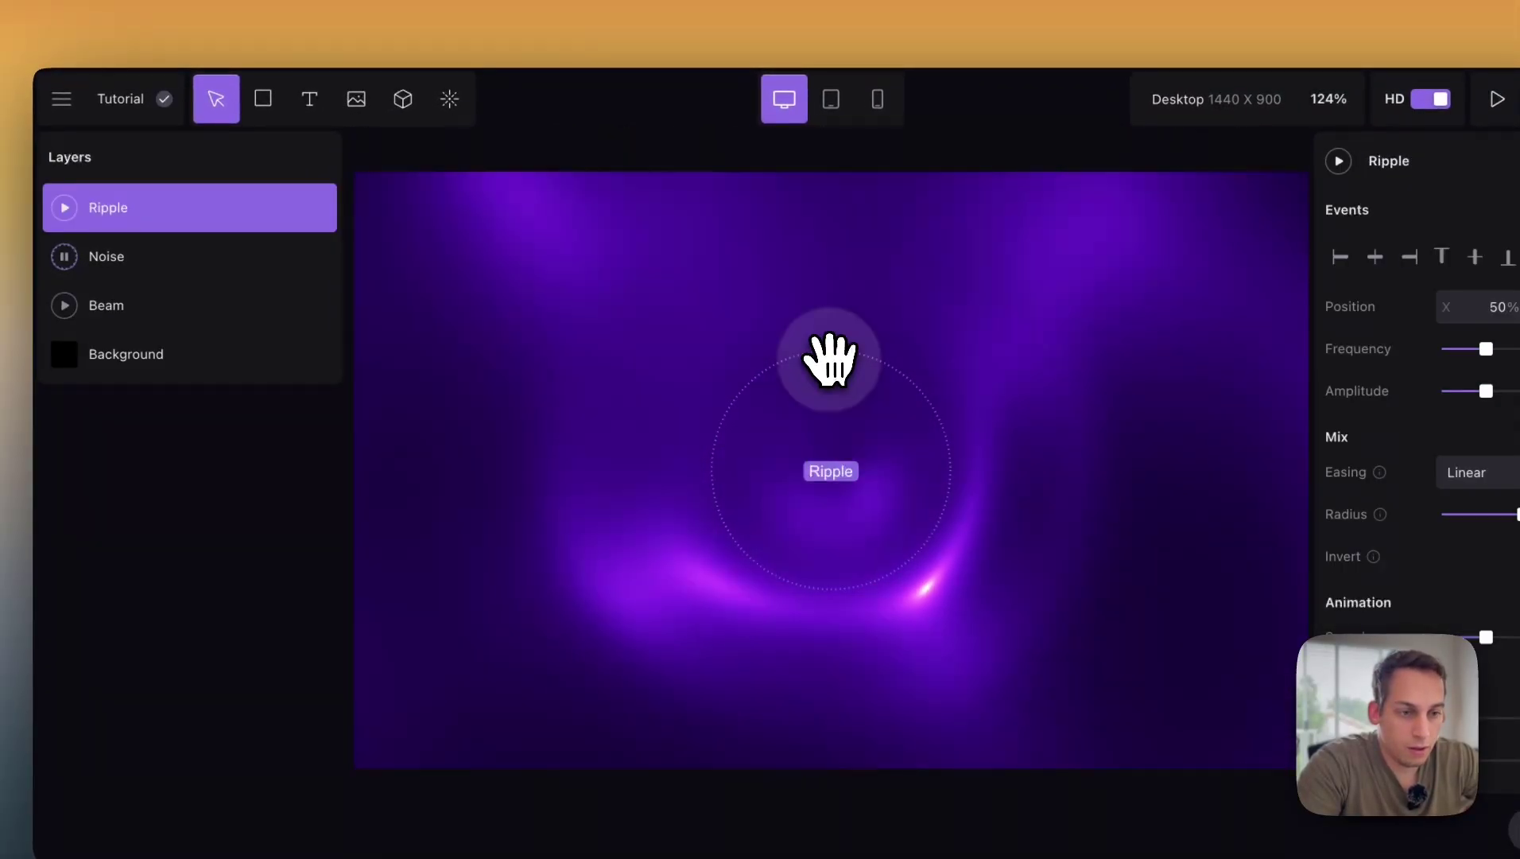
drag(831, 361, 814, 317)
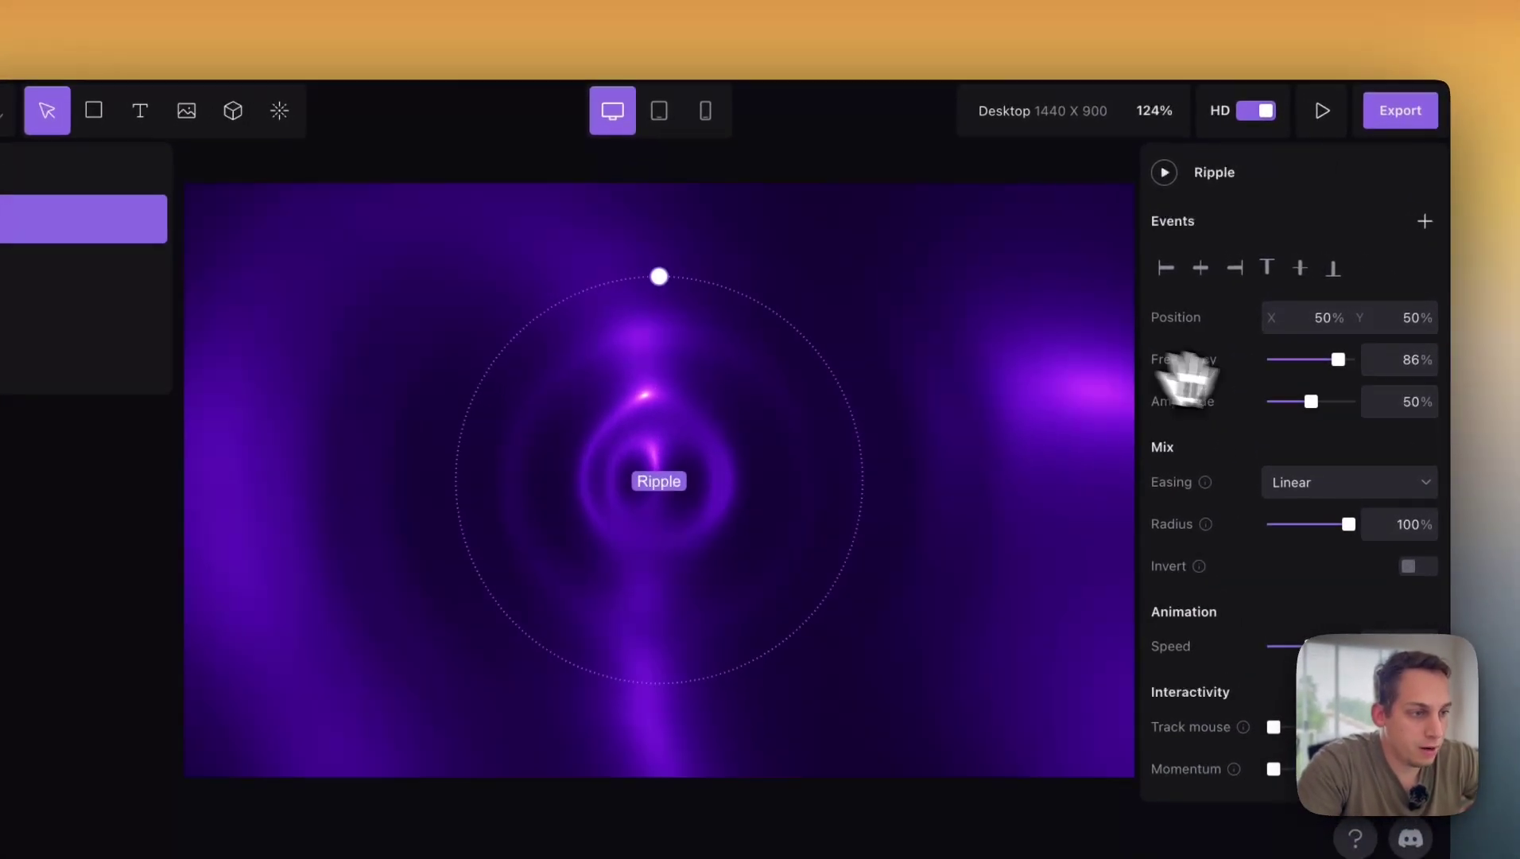
drag(1329, 332, 1310, 374)
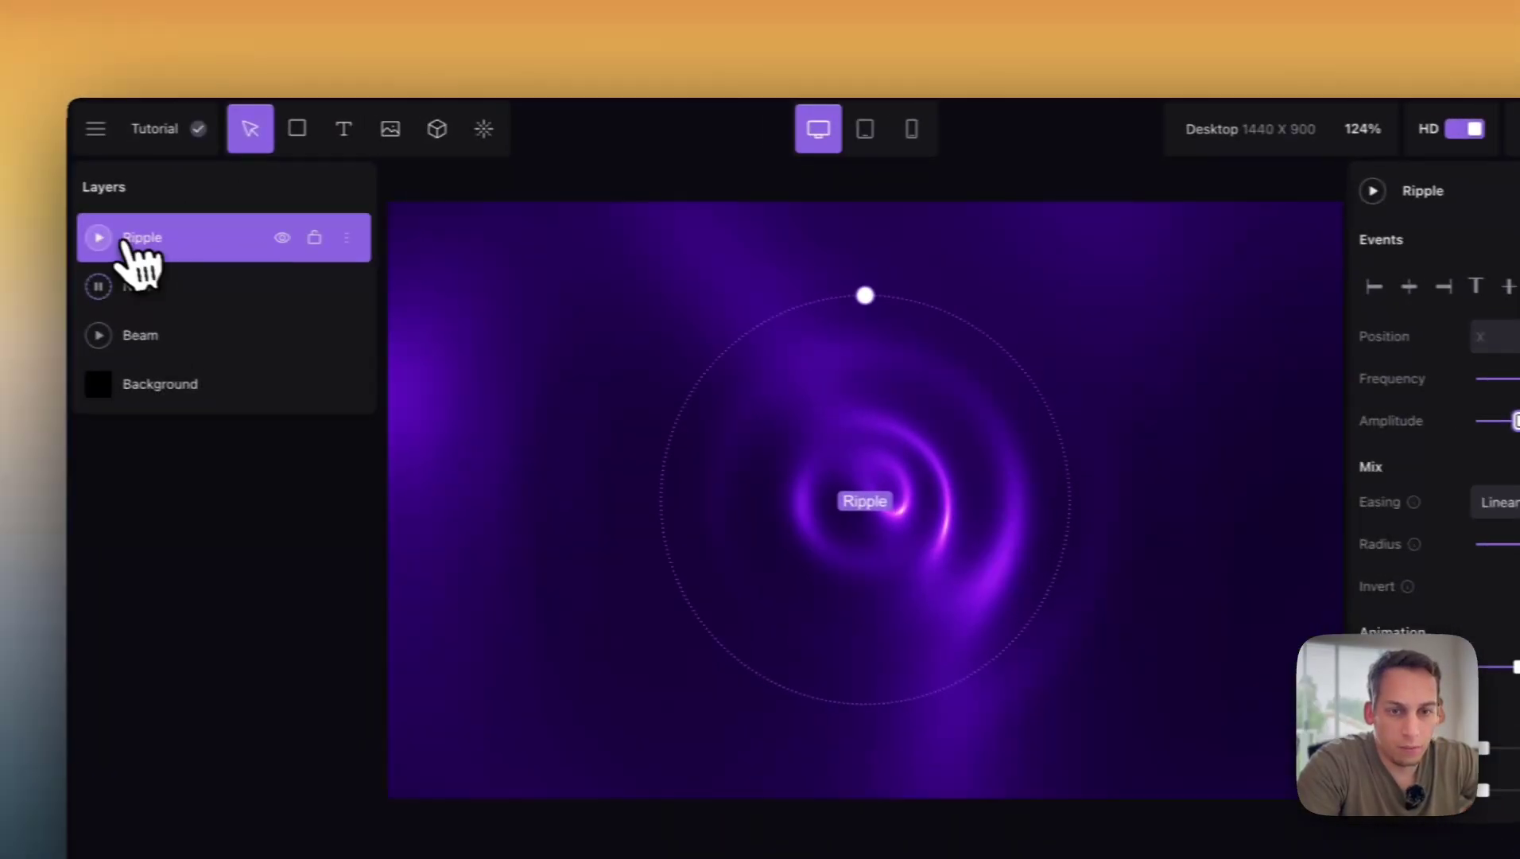
click(127, 239)
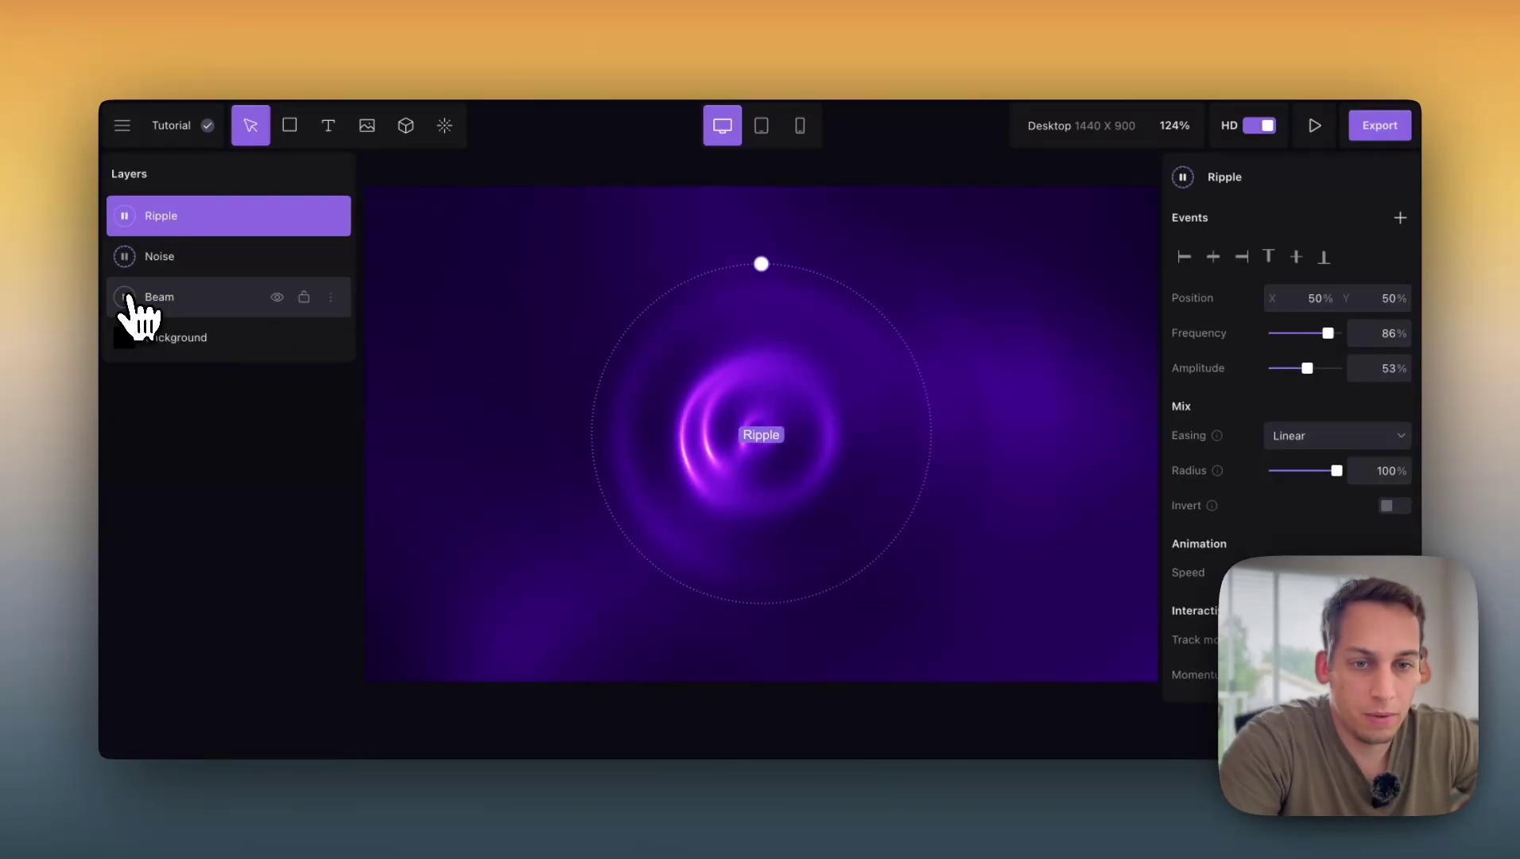
- Change the Beam layer's shape type to Point and leave its animation paused
click(127, 298)
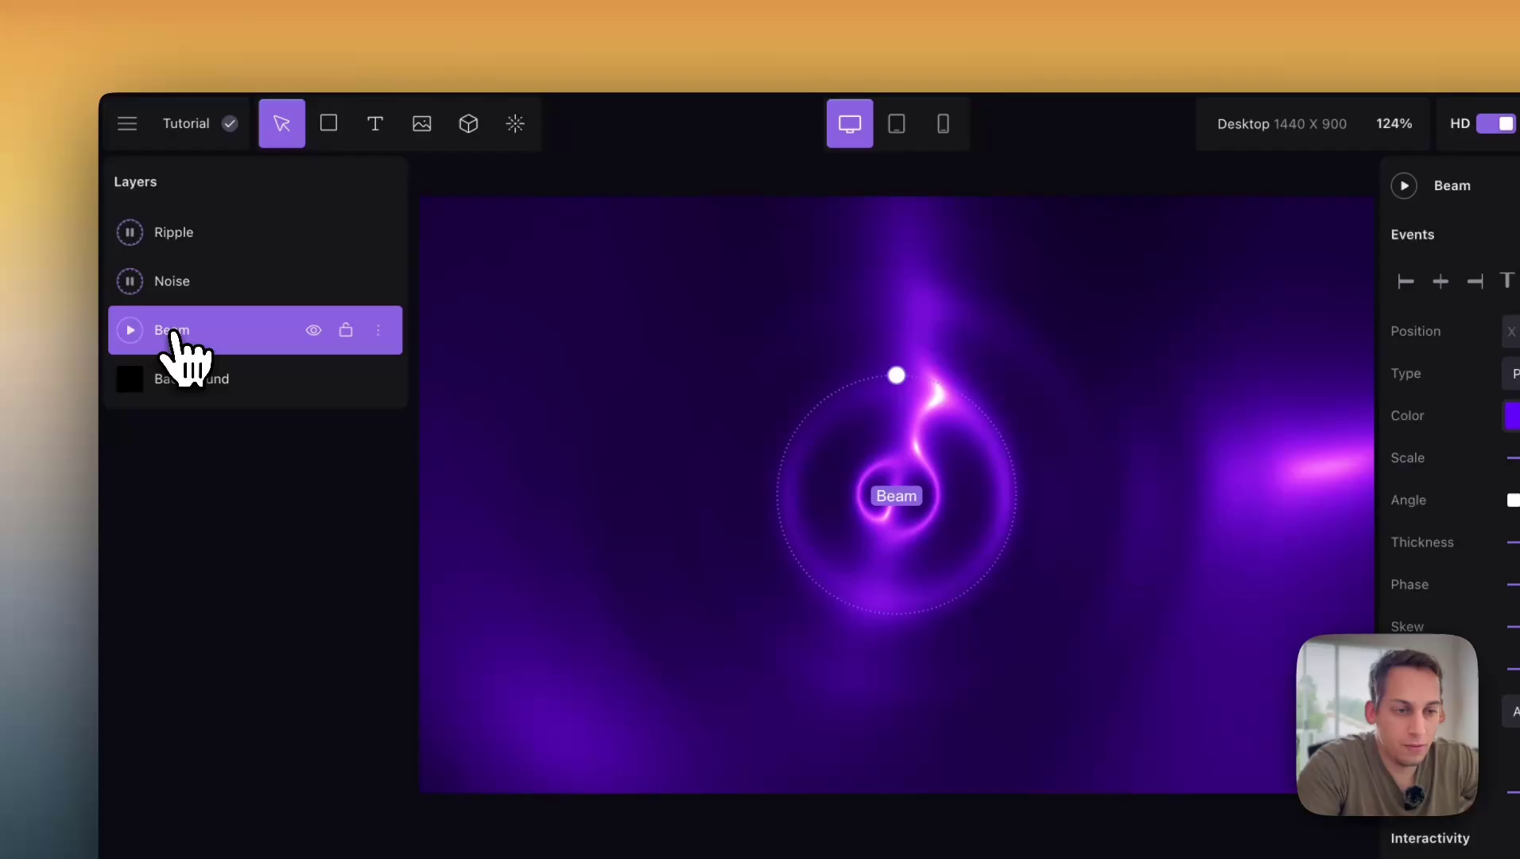
click(129, 329)
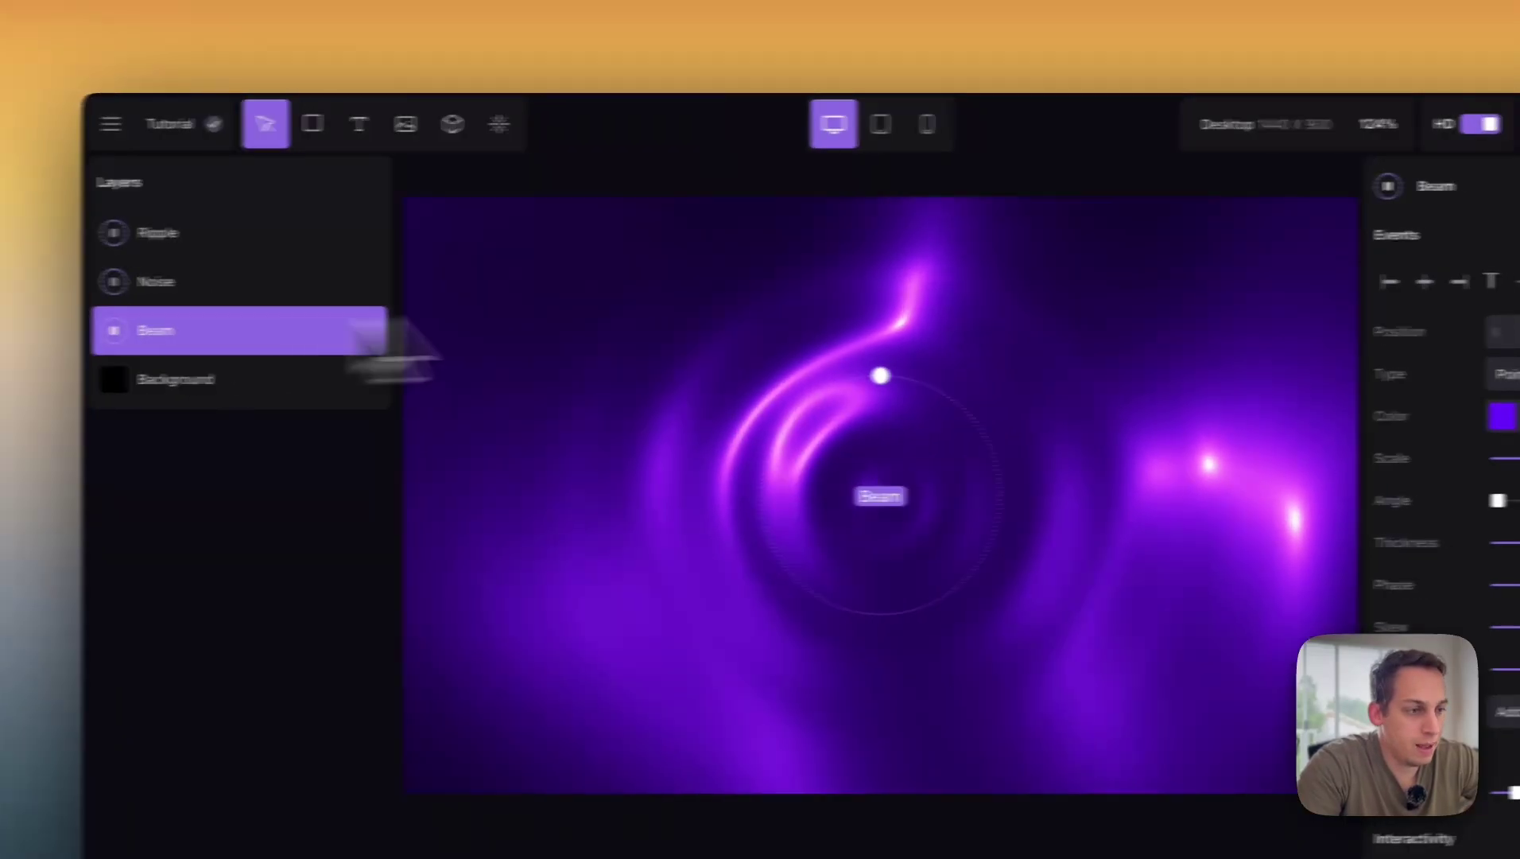
click(1506, 374)
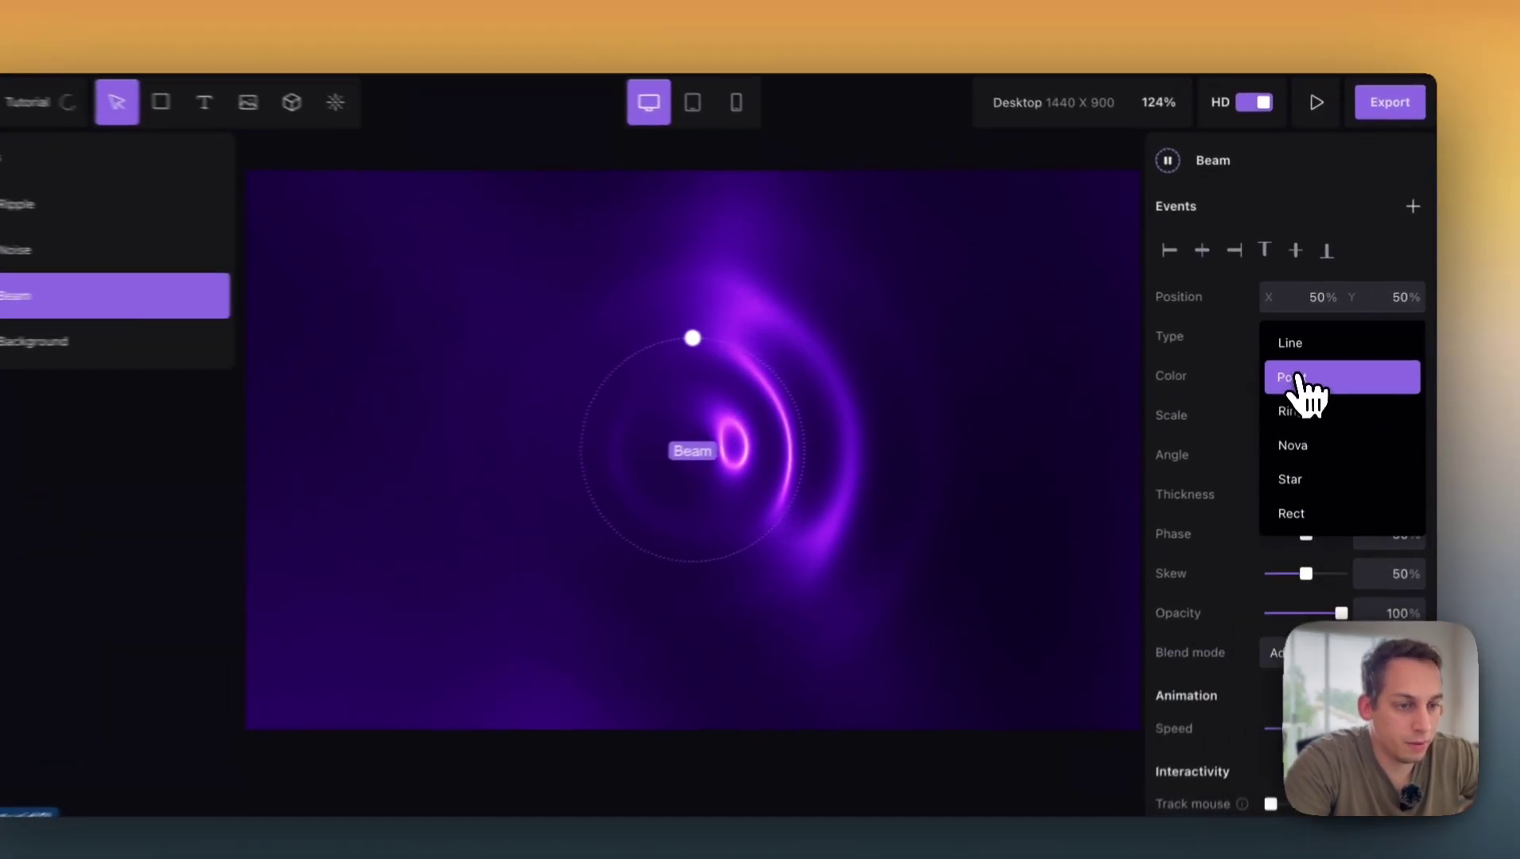
click(1308, 369)
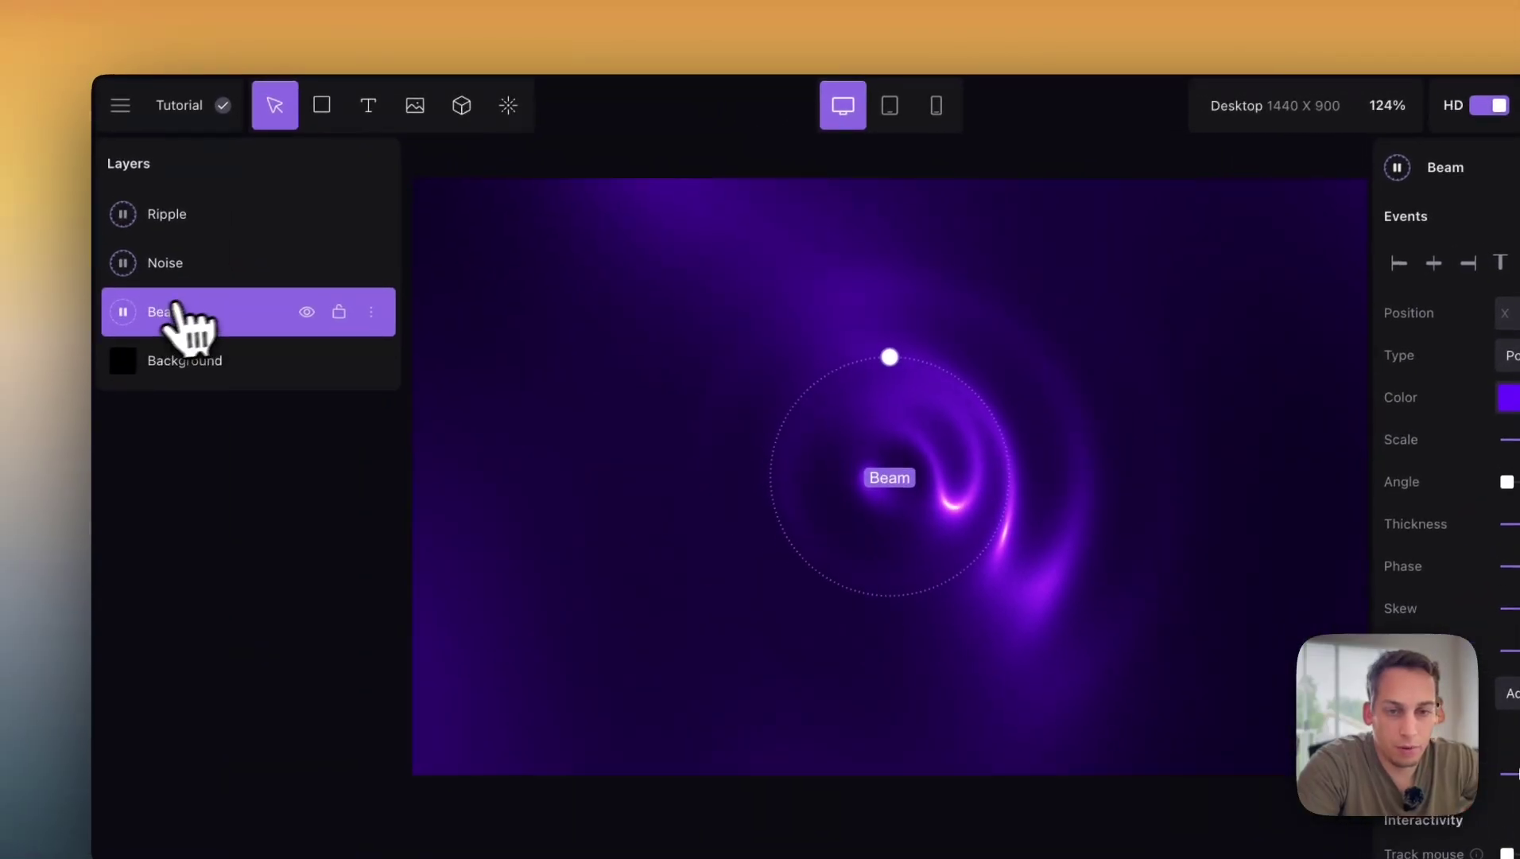
click(131, 337)
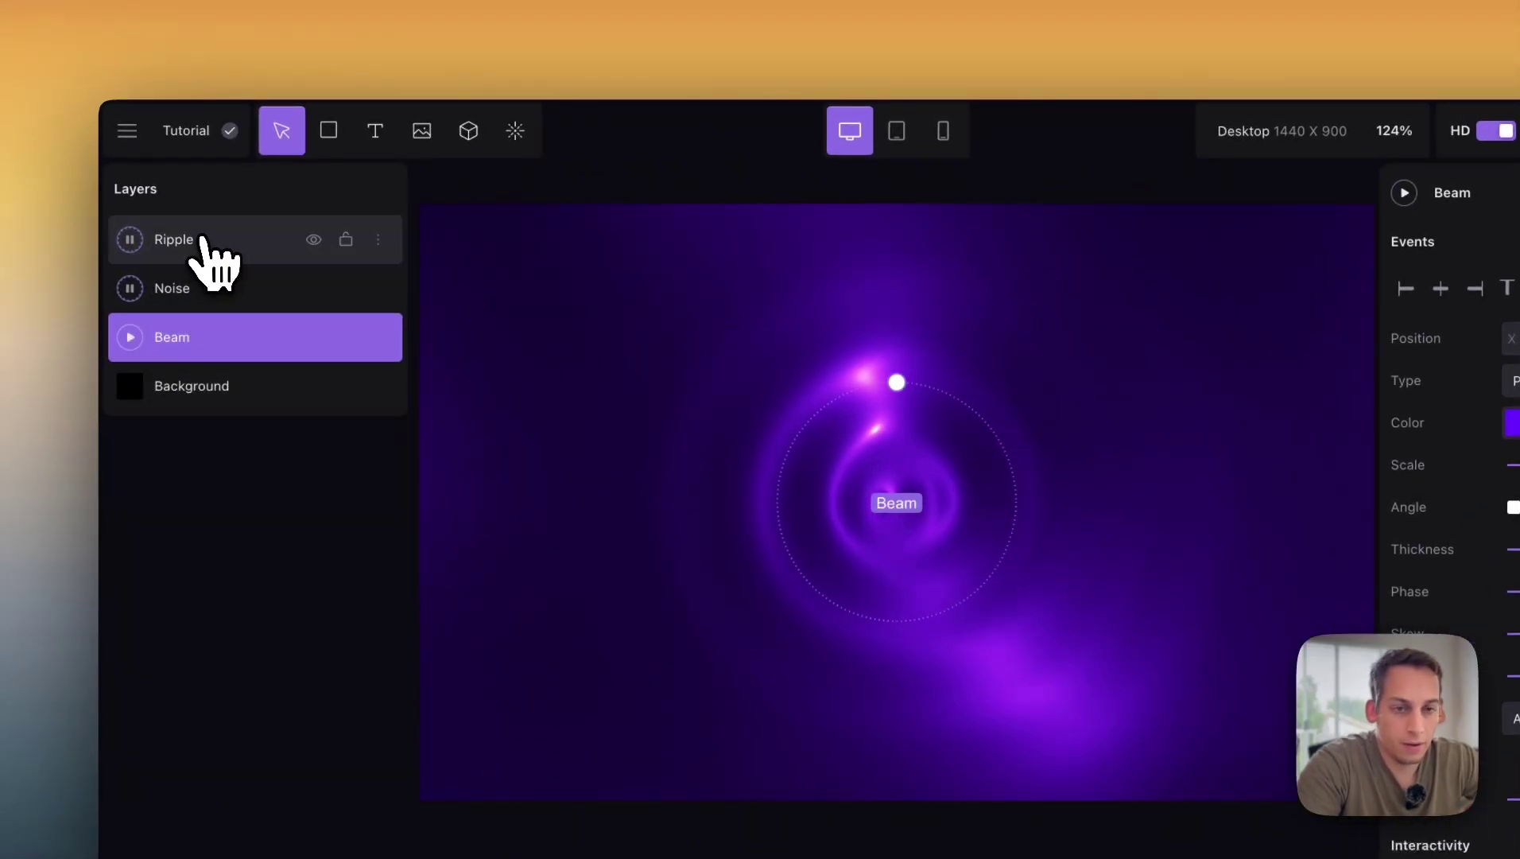
- Add a Blinds effect layer from the effects library
click(515, 131)
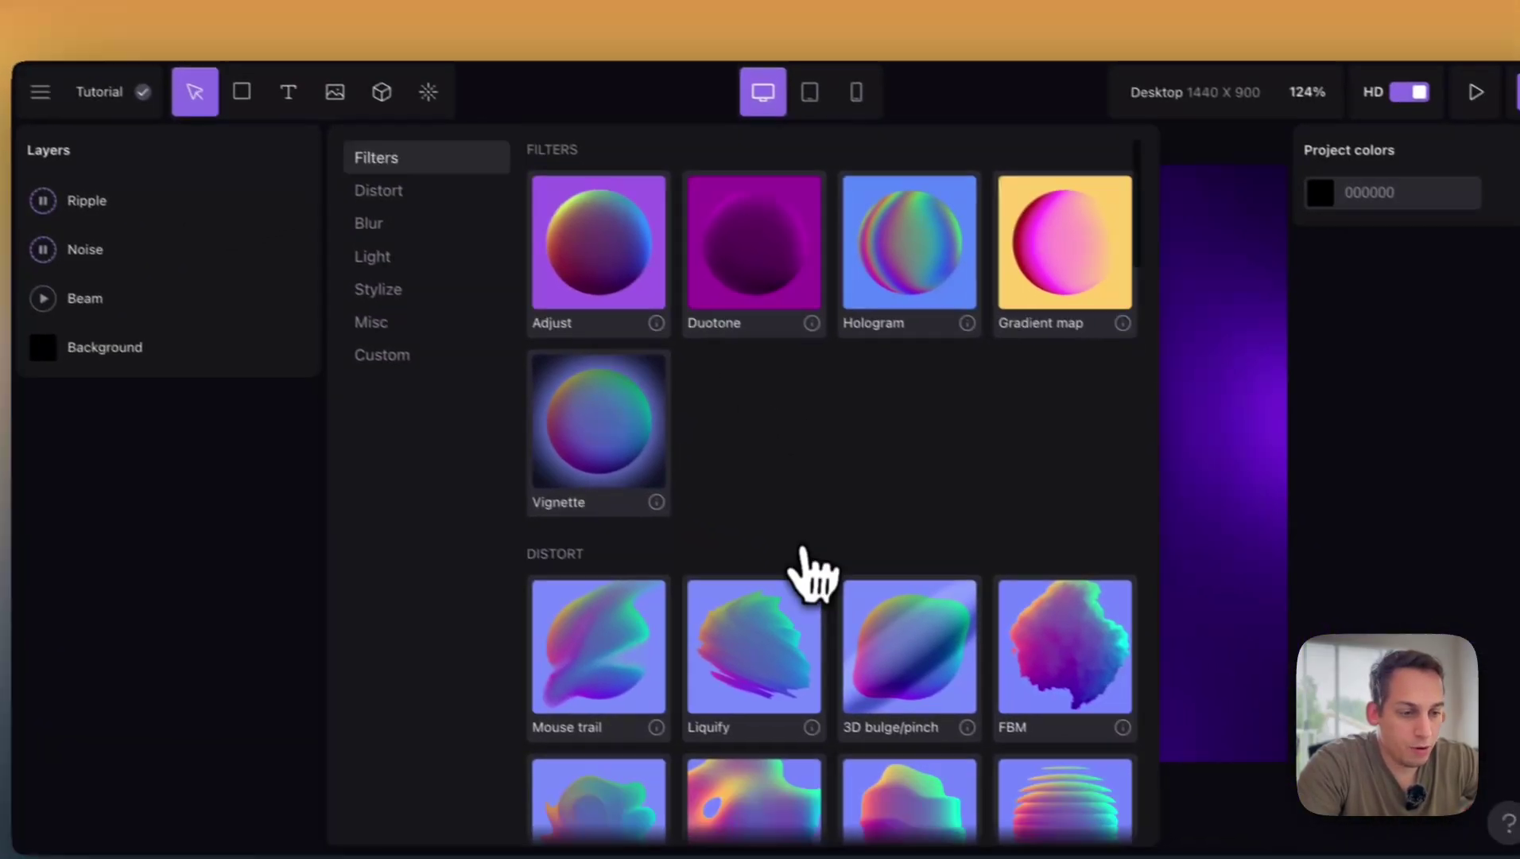
scroll(909, 617, down, 5)
click(1020, 505)
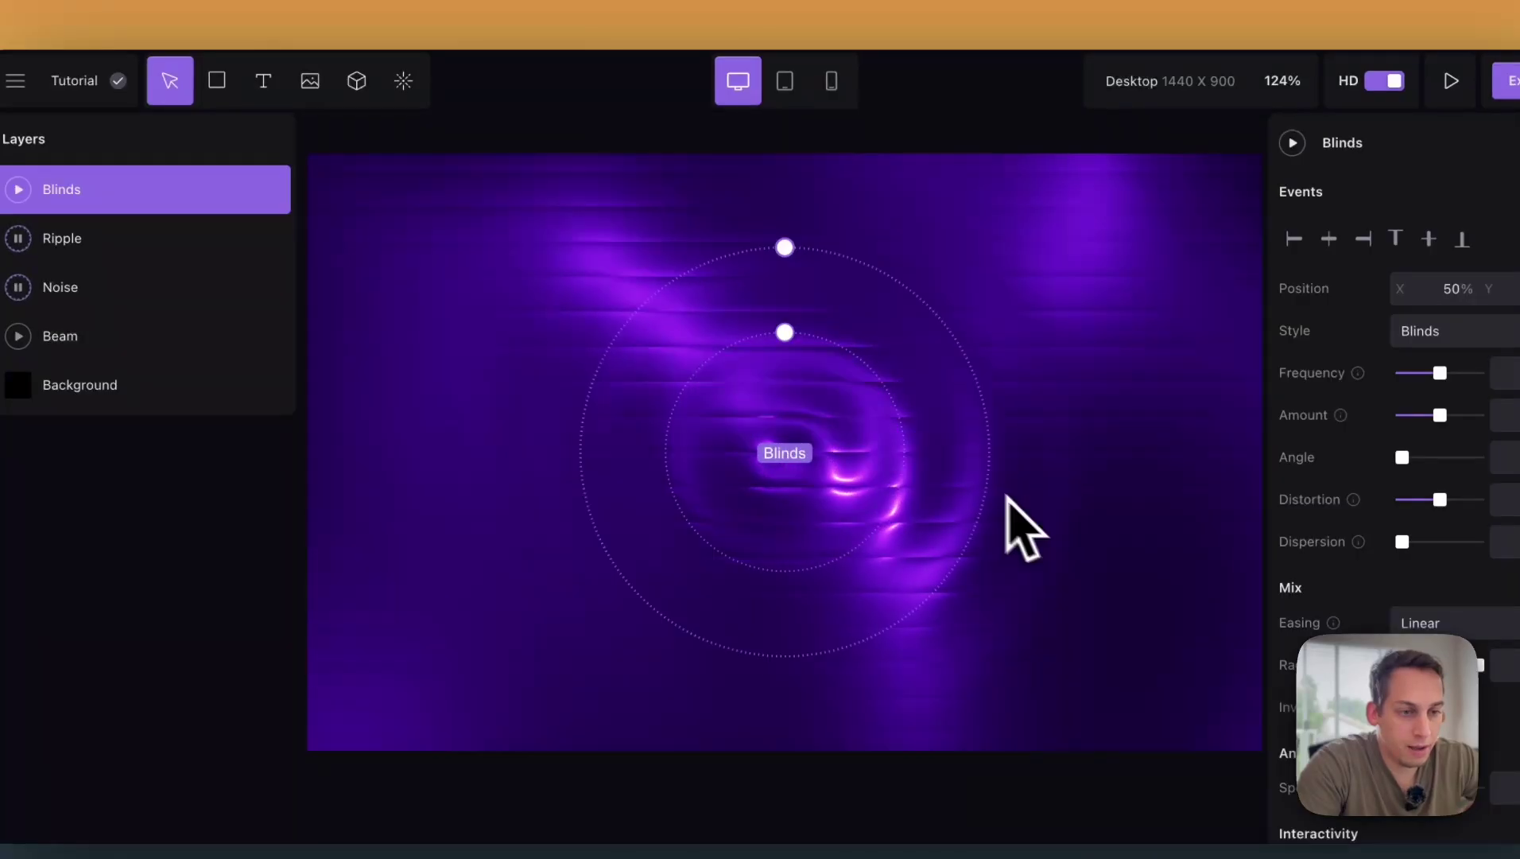
click(786, 248)
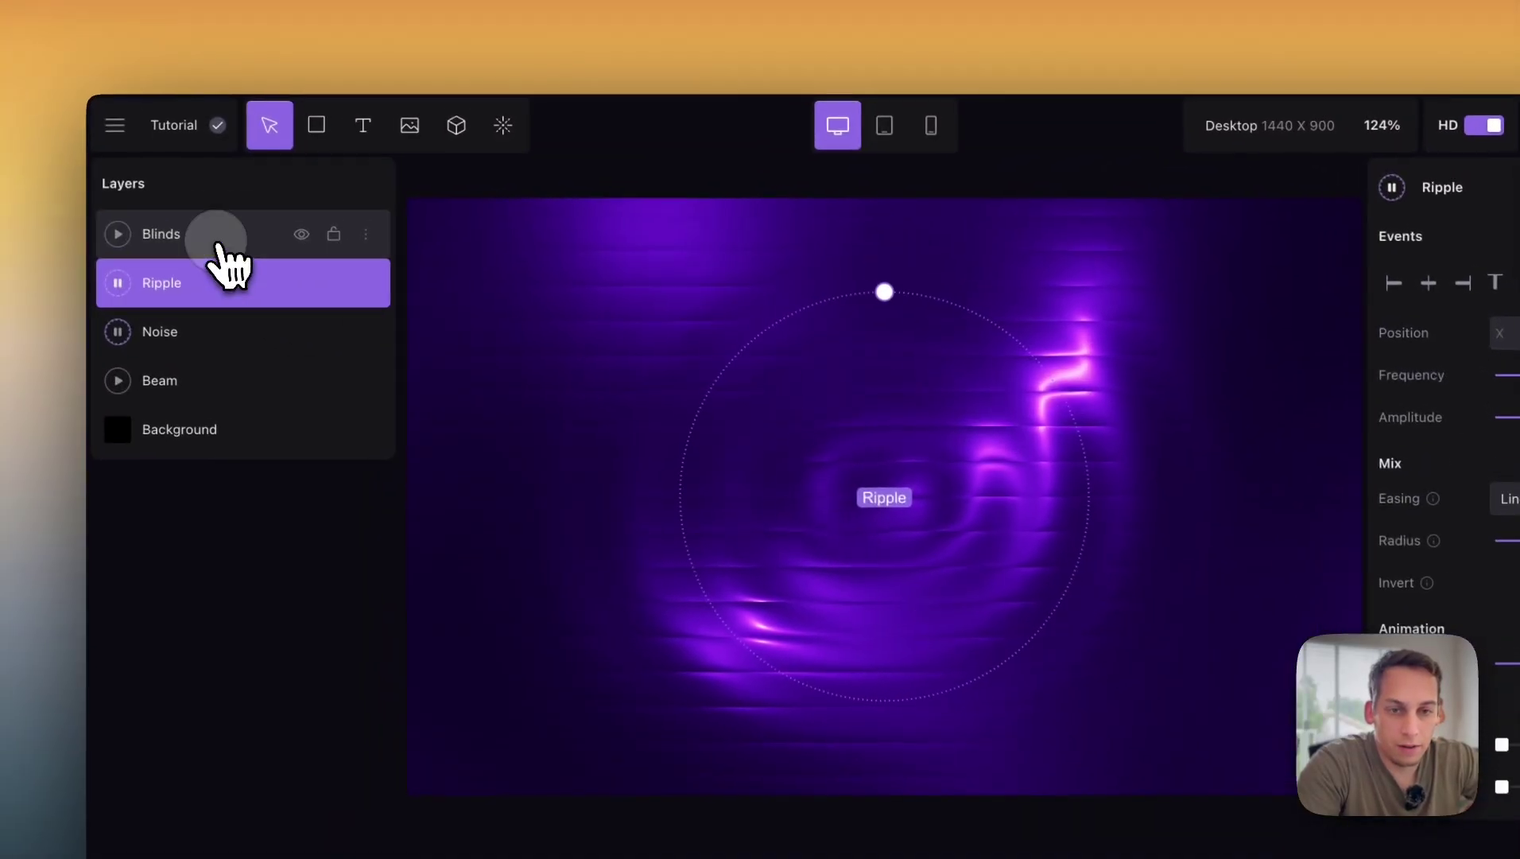
click(55, 196)
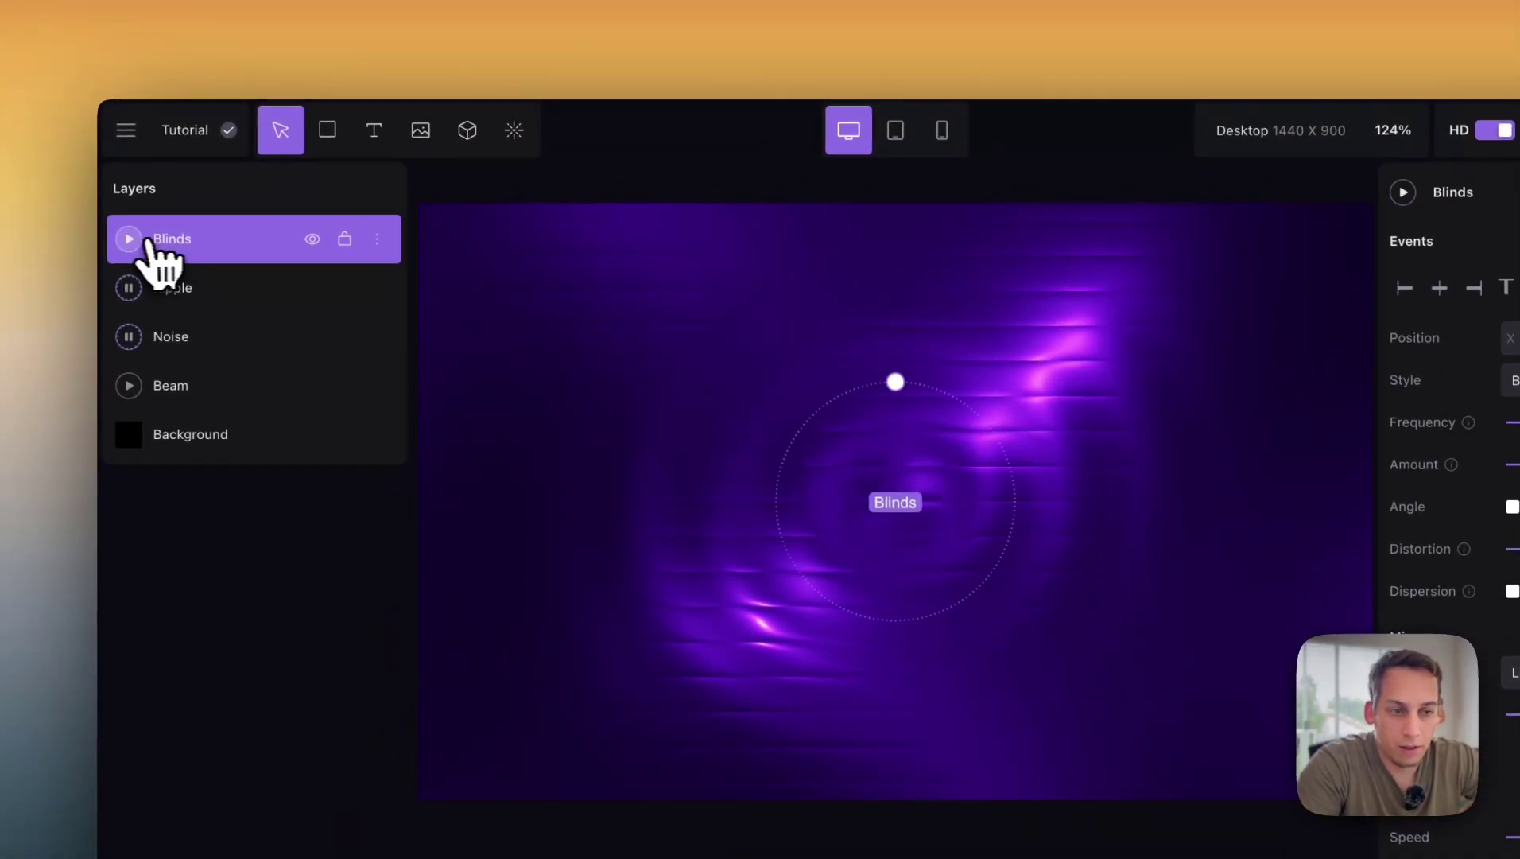
- Pause the Blinds animation and set its angle to 25° and frequency to about 37%
click(130, 239)
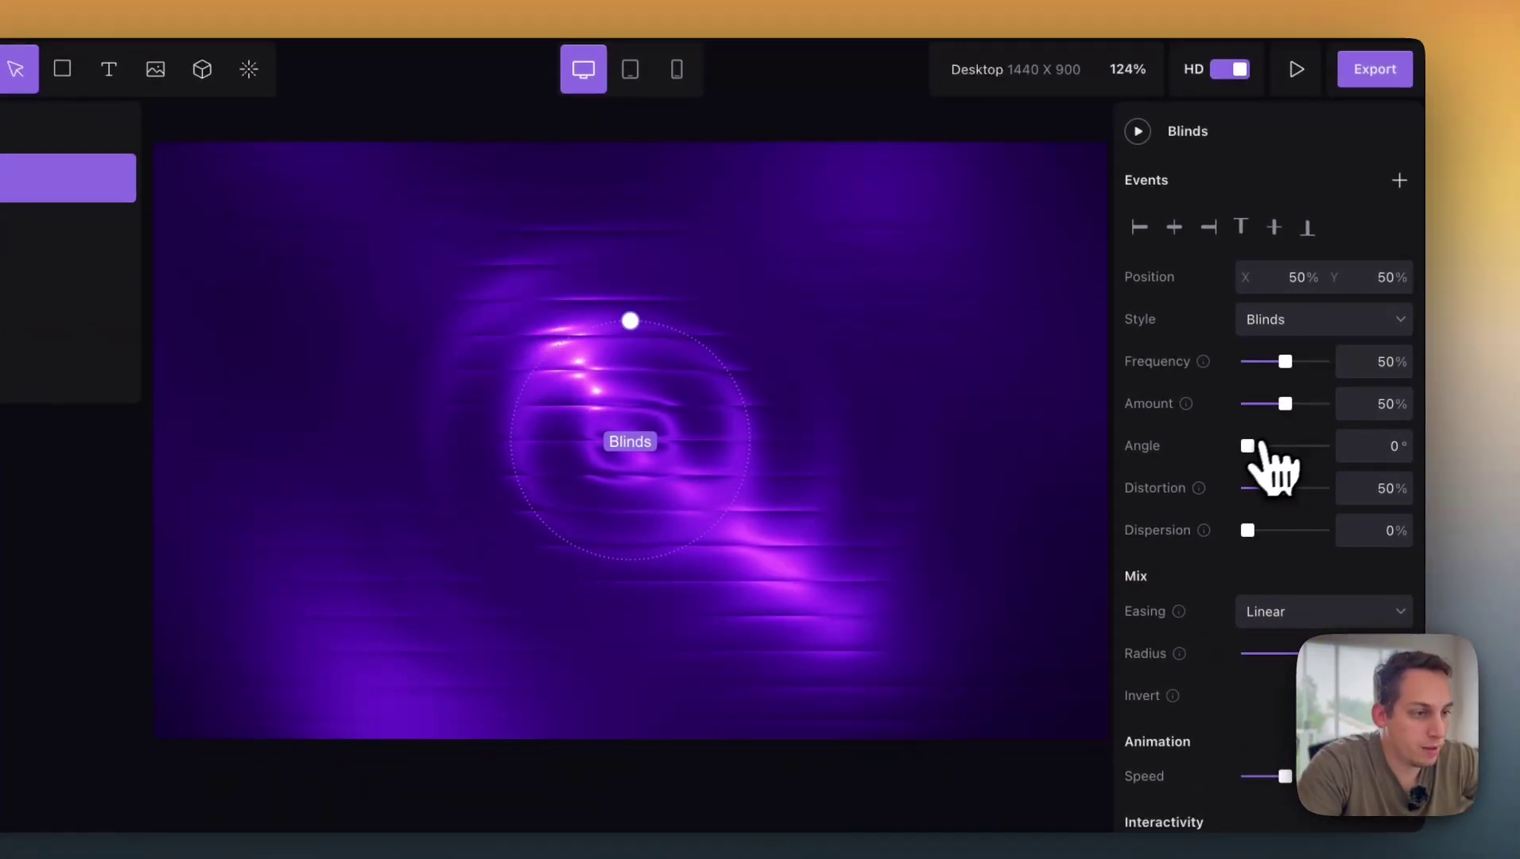
drag(1261, 447, 1275, 403)
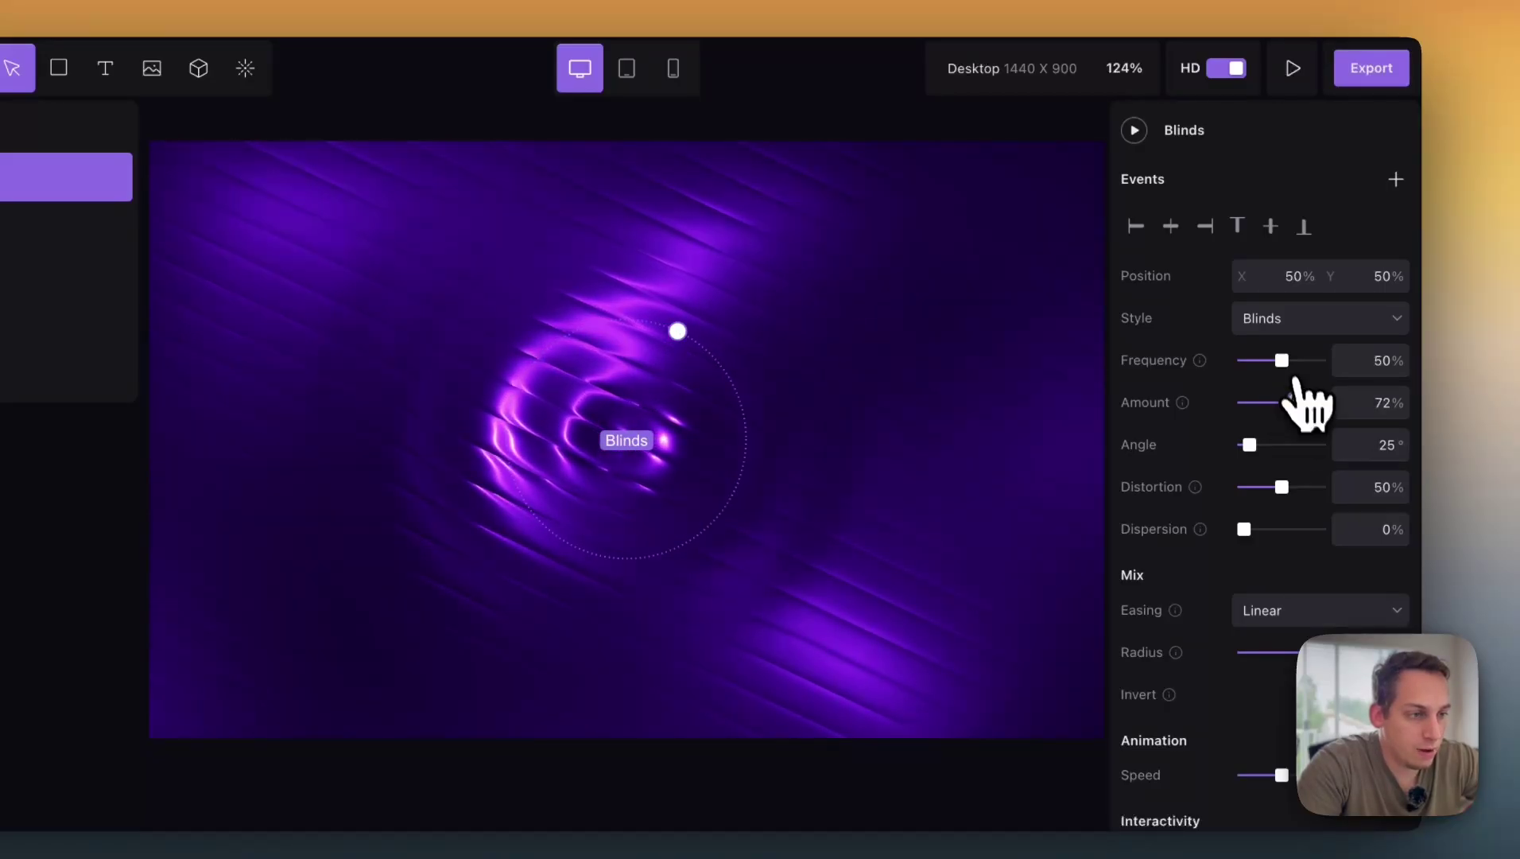
drag(1295, 362, 1273, 363)
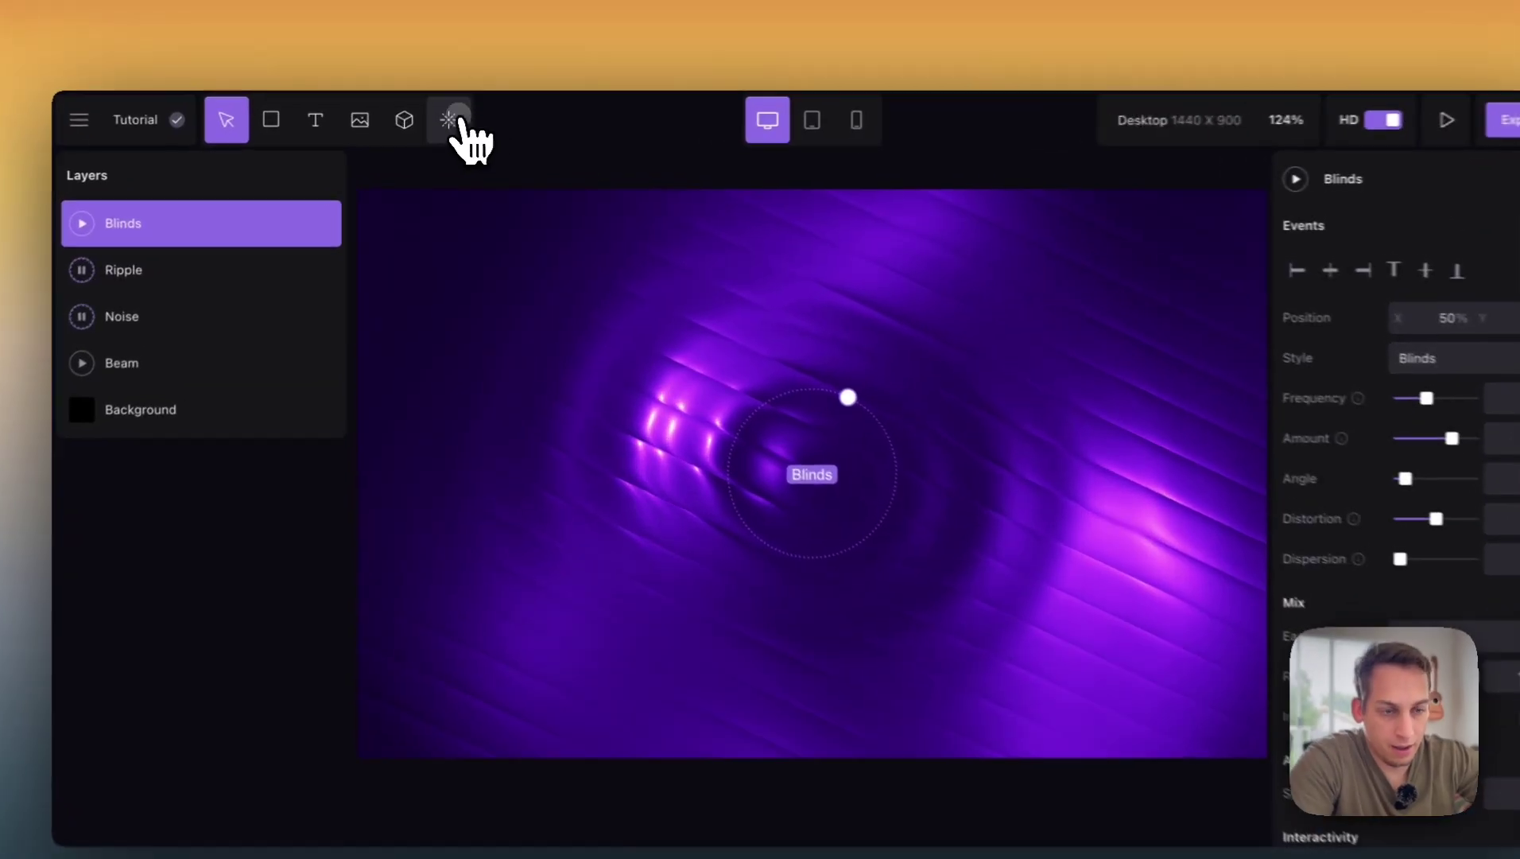
- Add a Pixelate effect layer and hide it
click(444, 125)
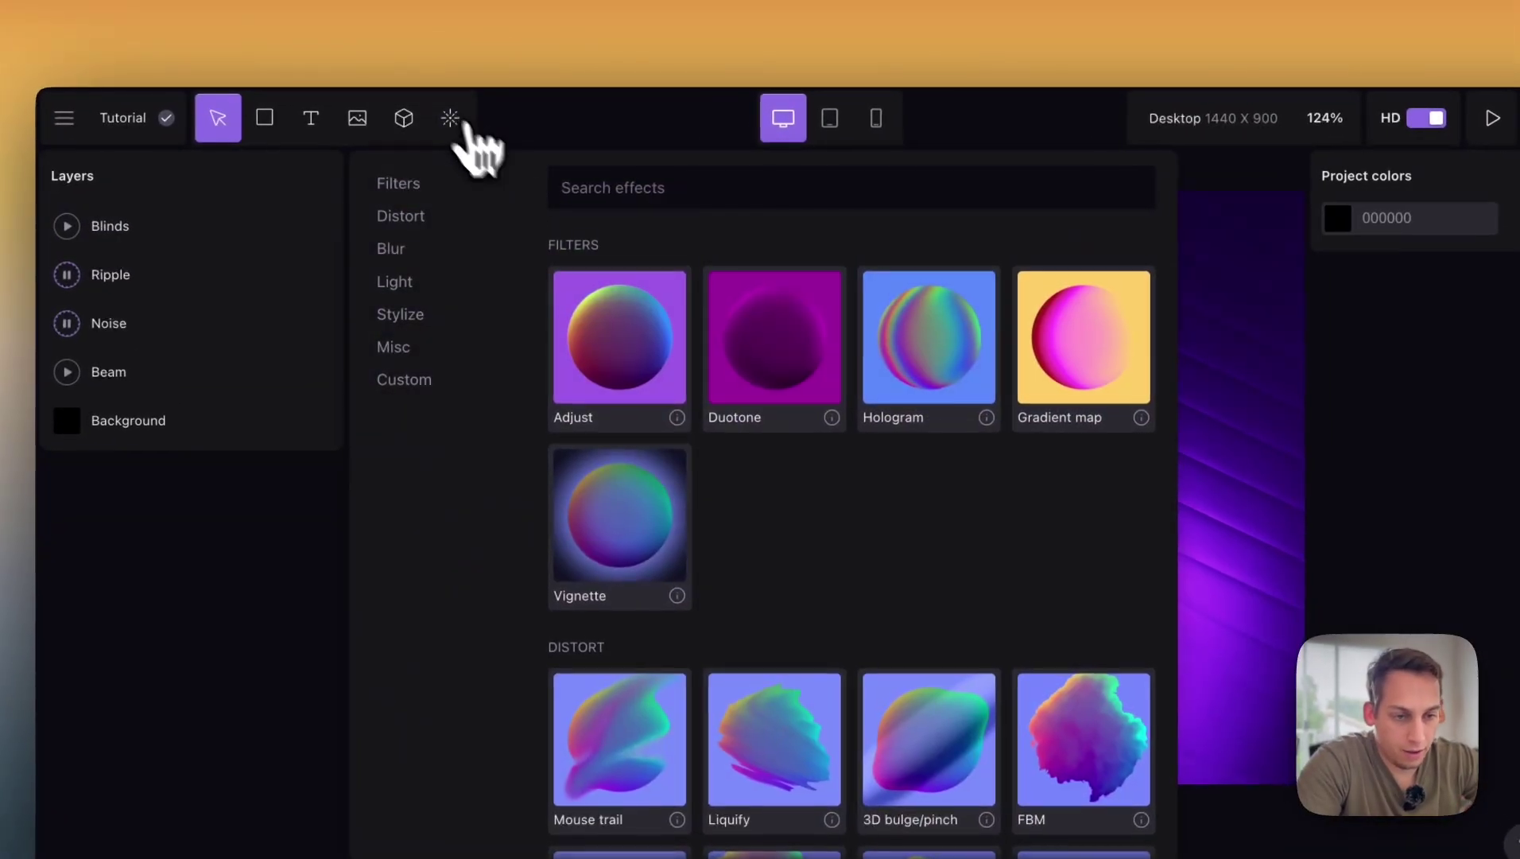
scroll(652, 418, down, 10)
scroll(703, 469, down, 1)
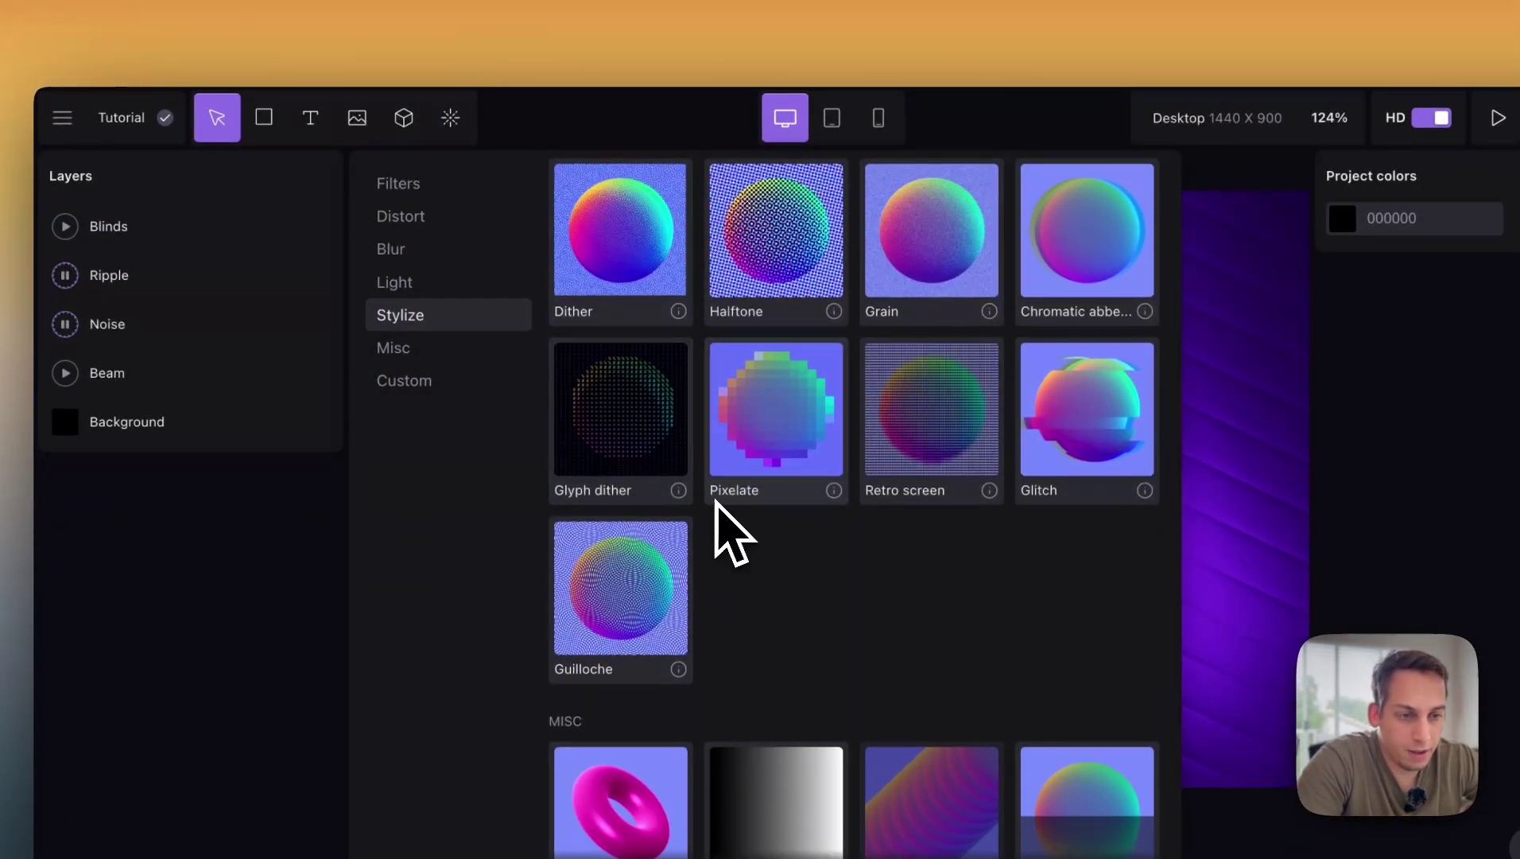
scroll(716, 501, up, 1)
click(787, 458)
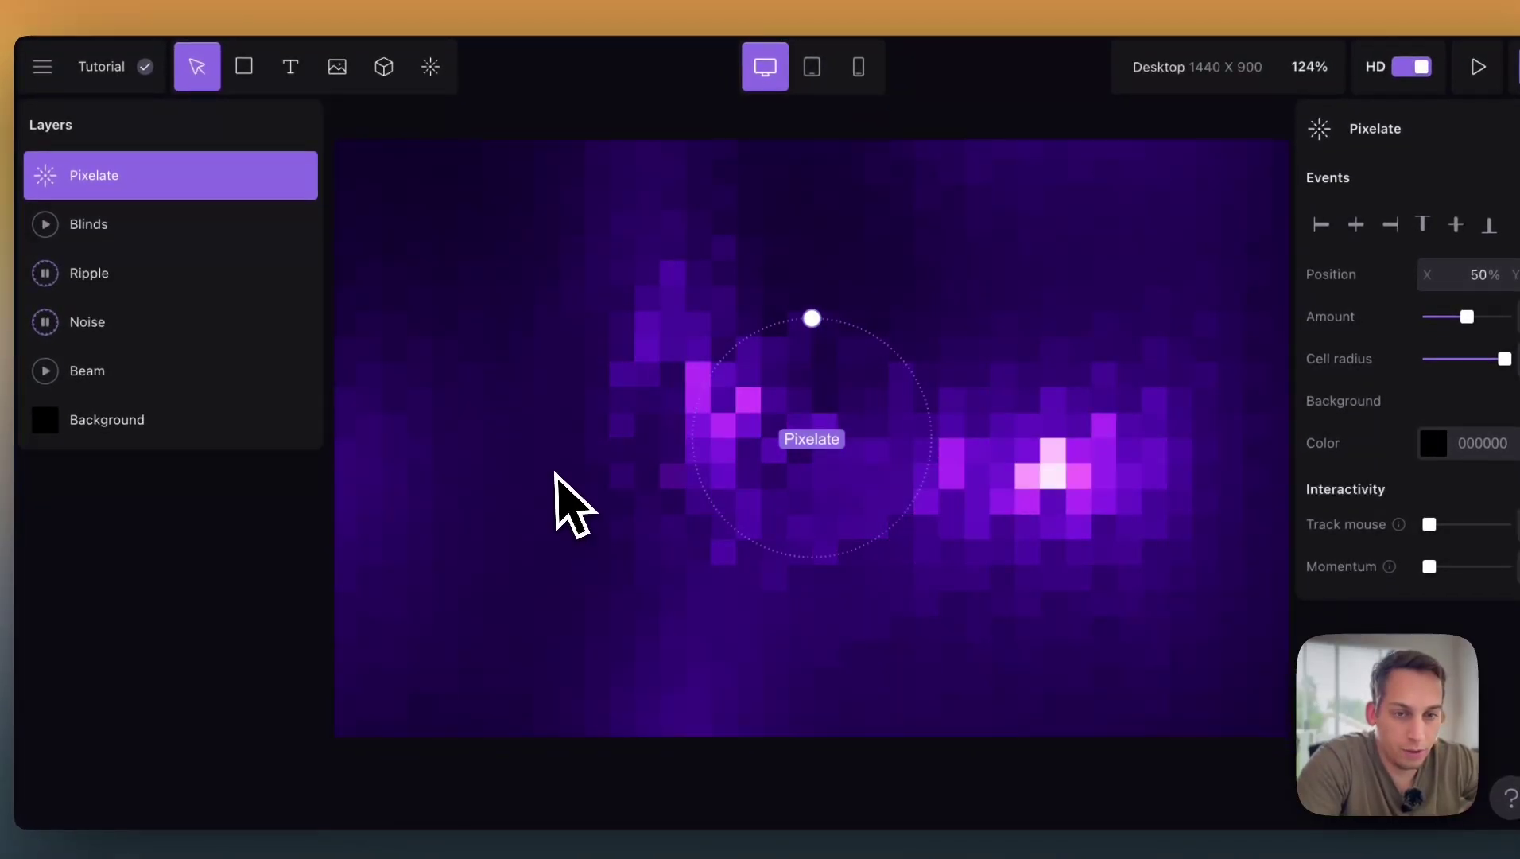
click(230, 175)
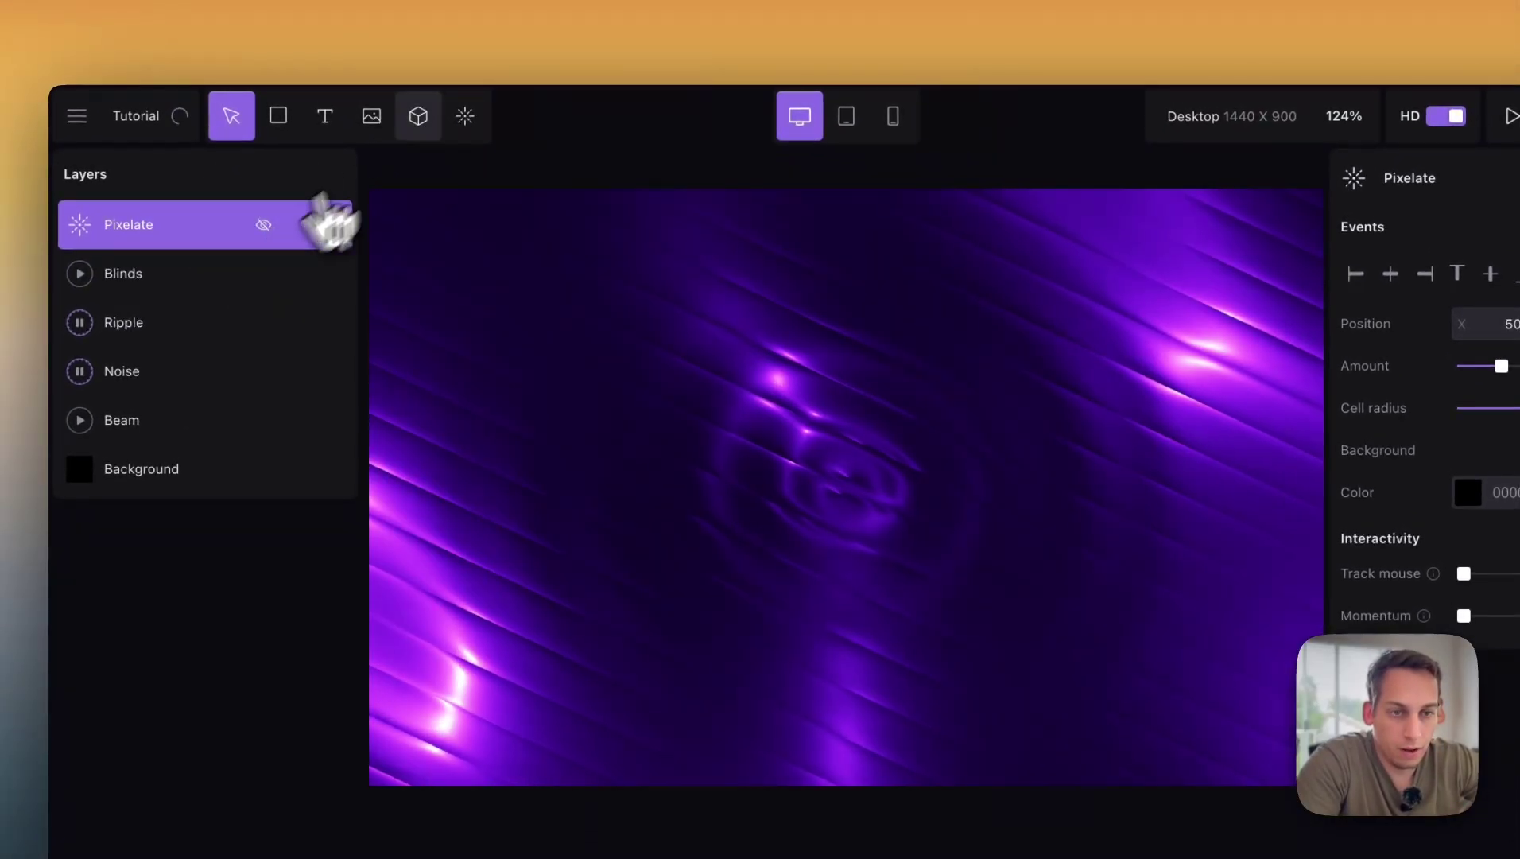
- Add a trial Retro screen layer, enlarge its Scale to 100%, and open its layer options
click(465, 116)
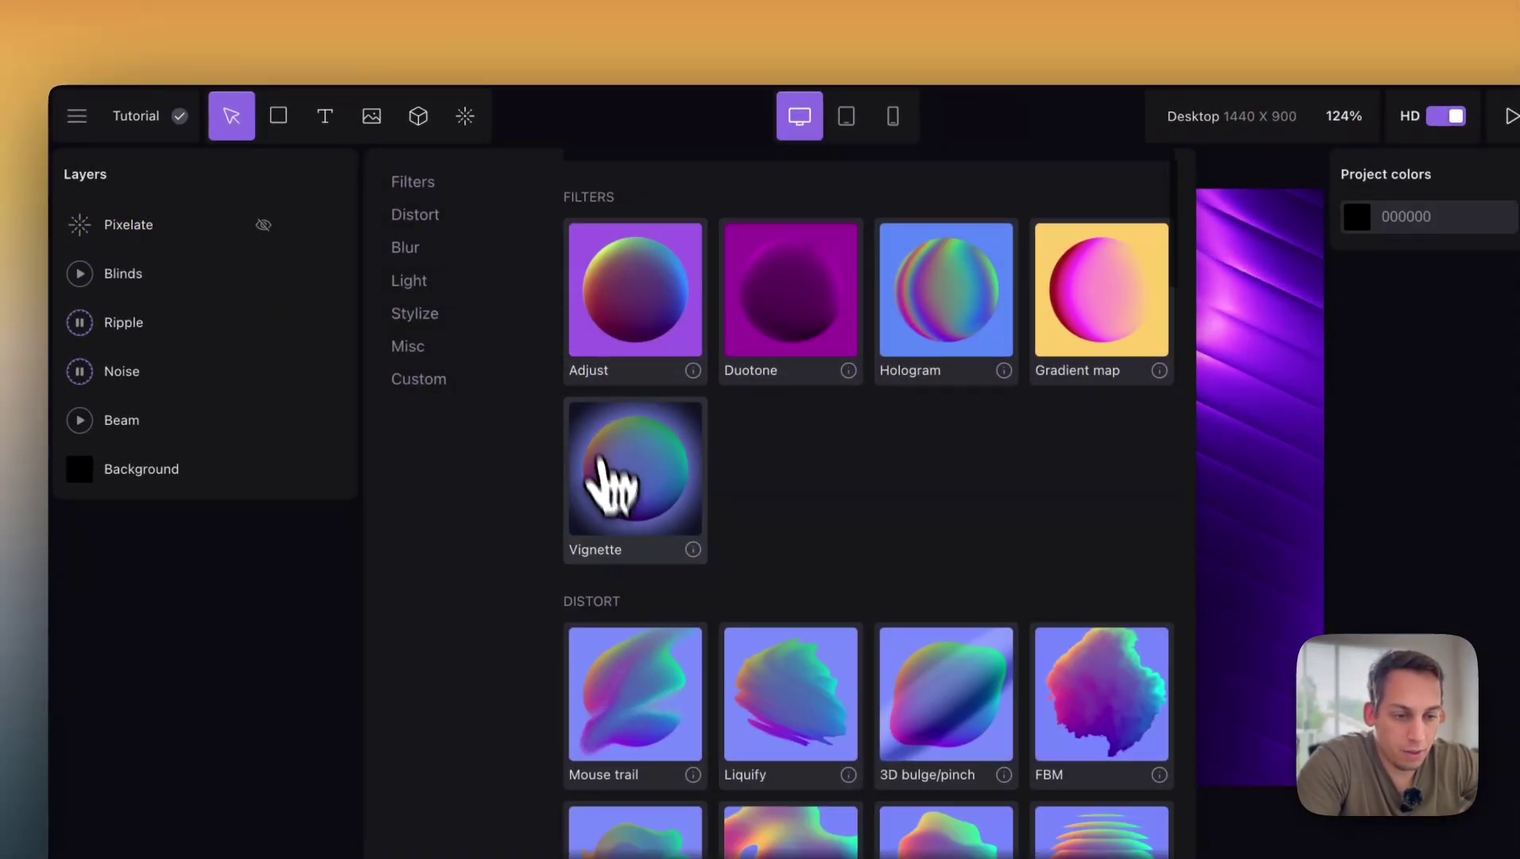
scroll(612, 493, down, 10)
scroll(620, 519, up, 1)
scroll(628, 541, up, 2)
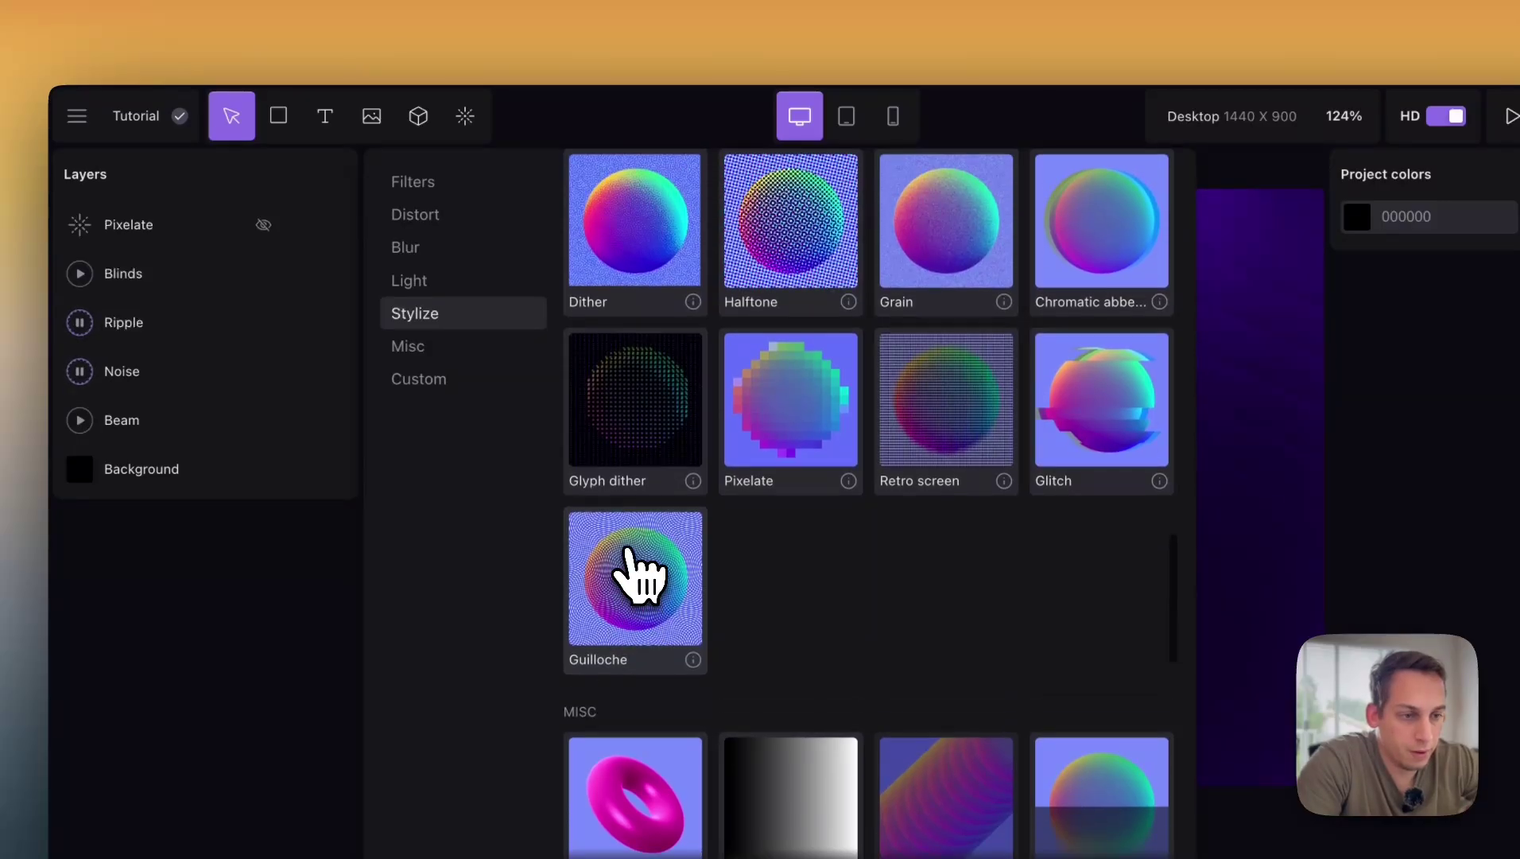
click(922, 463)
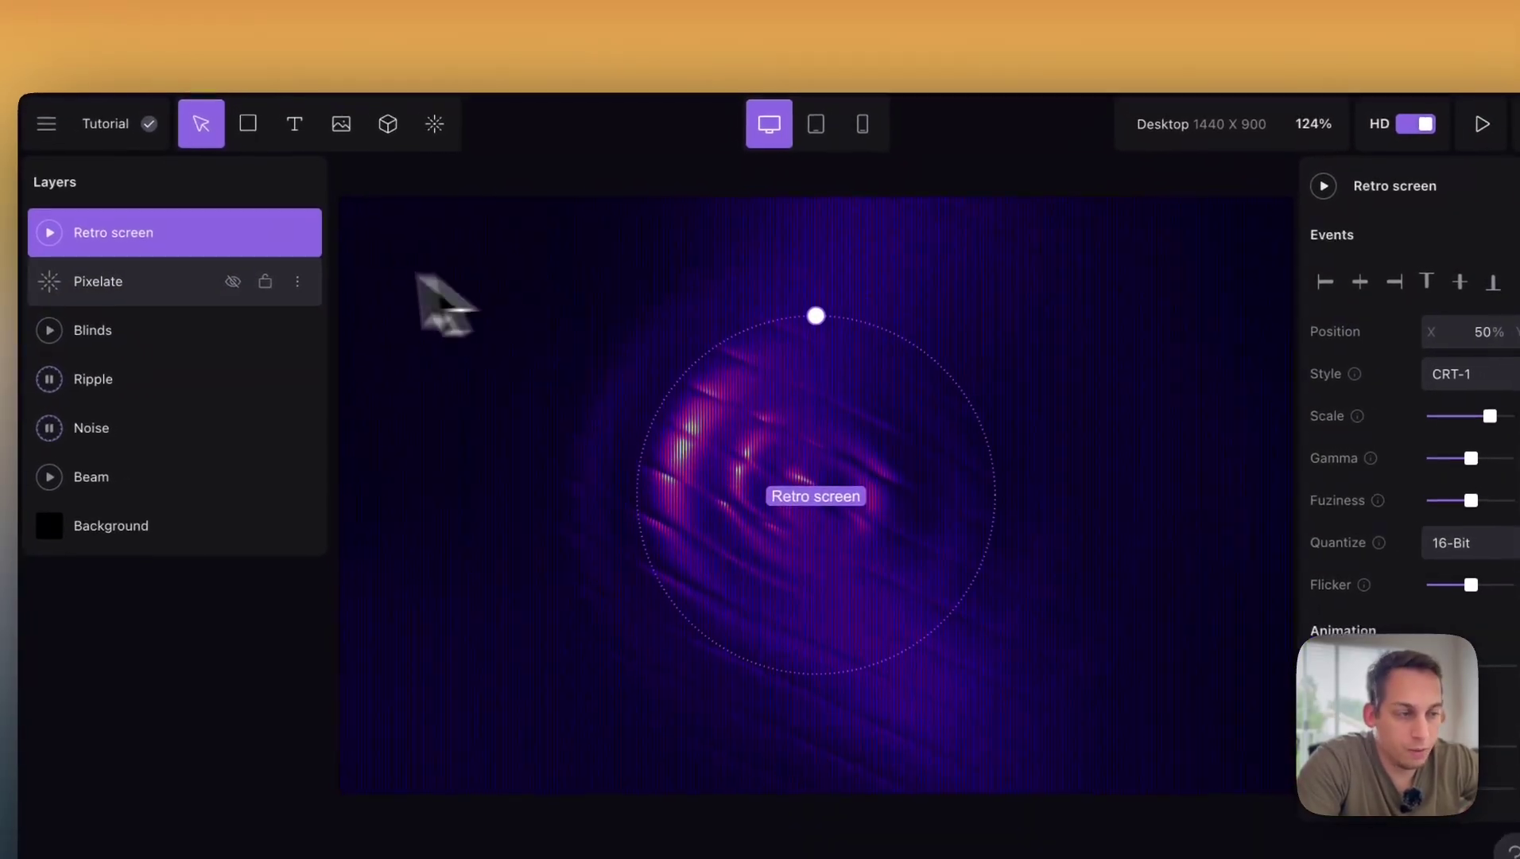
drag(1306, 400, 1262, 399)
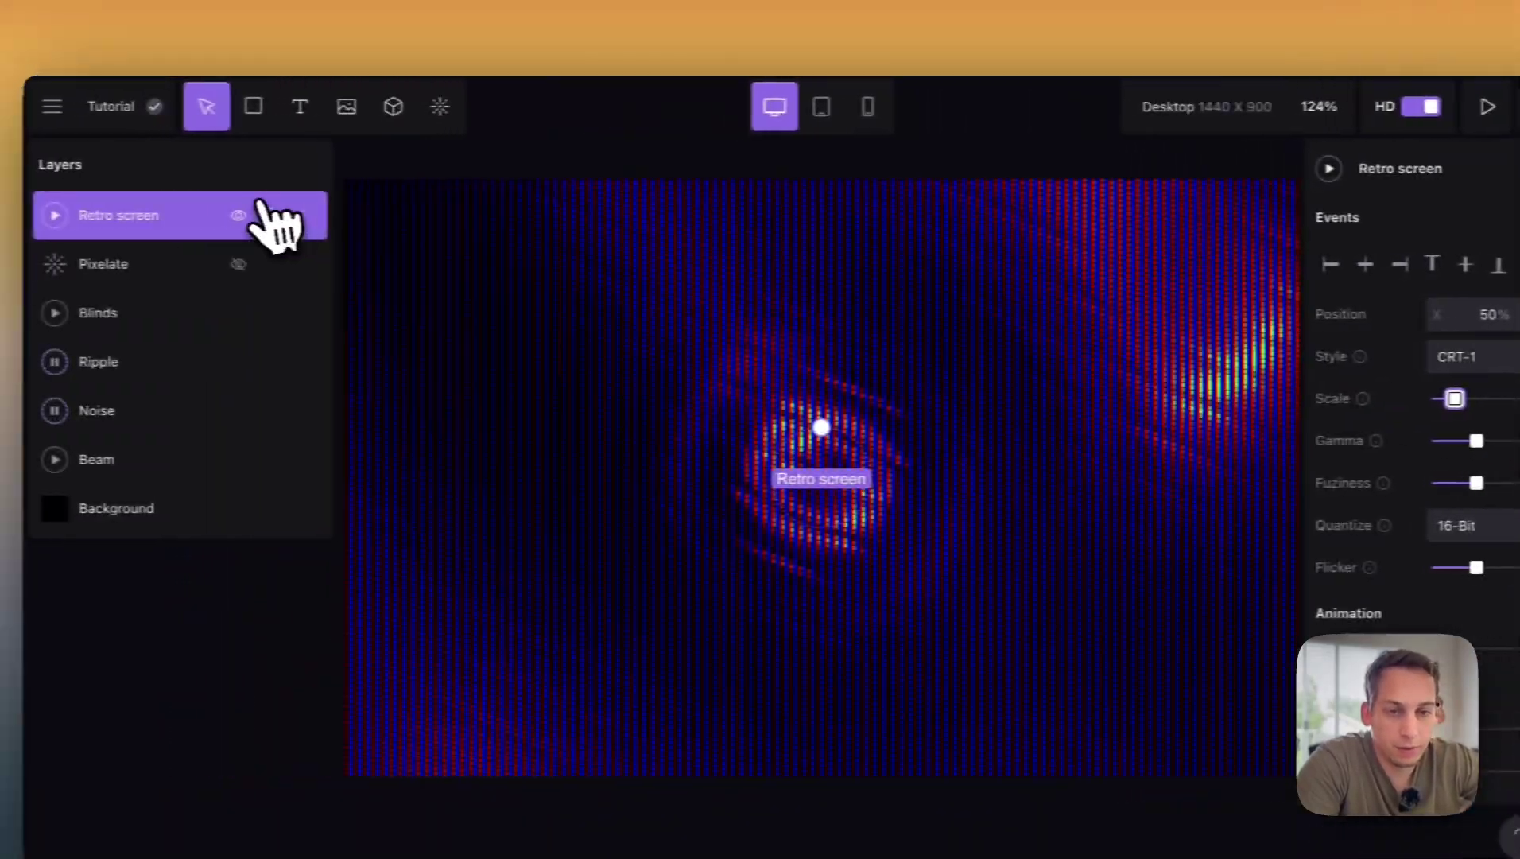
click(330, 215)
- Delete the Retro screen layer and add a Dither effect from the Stylize section
click(395, 550)
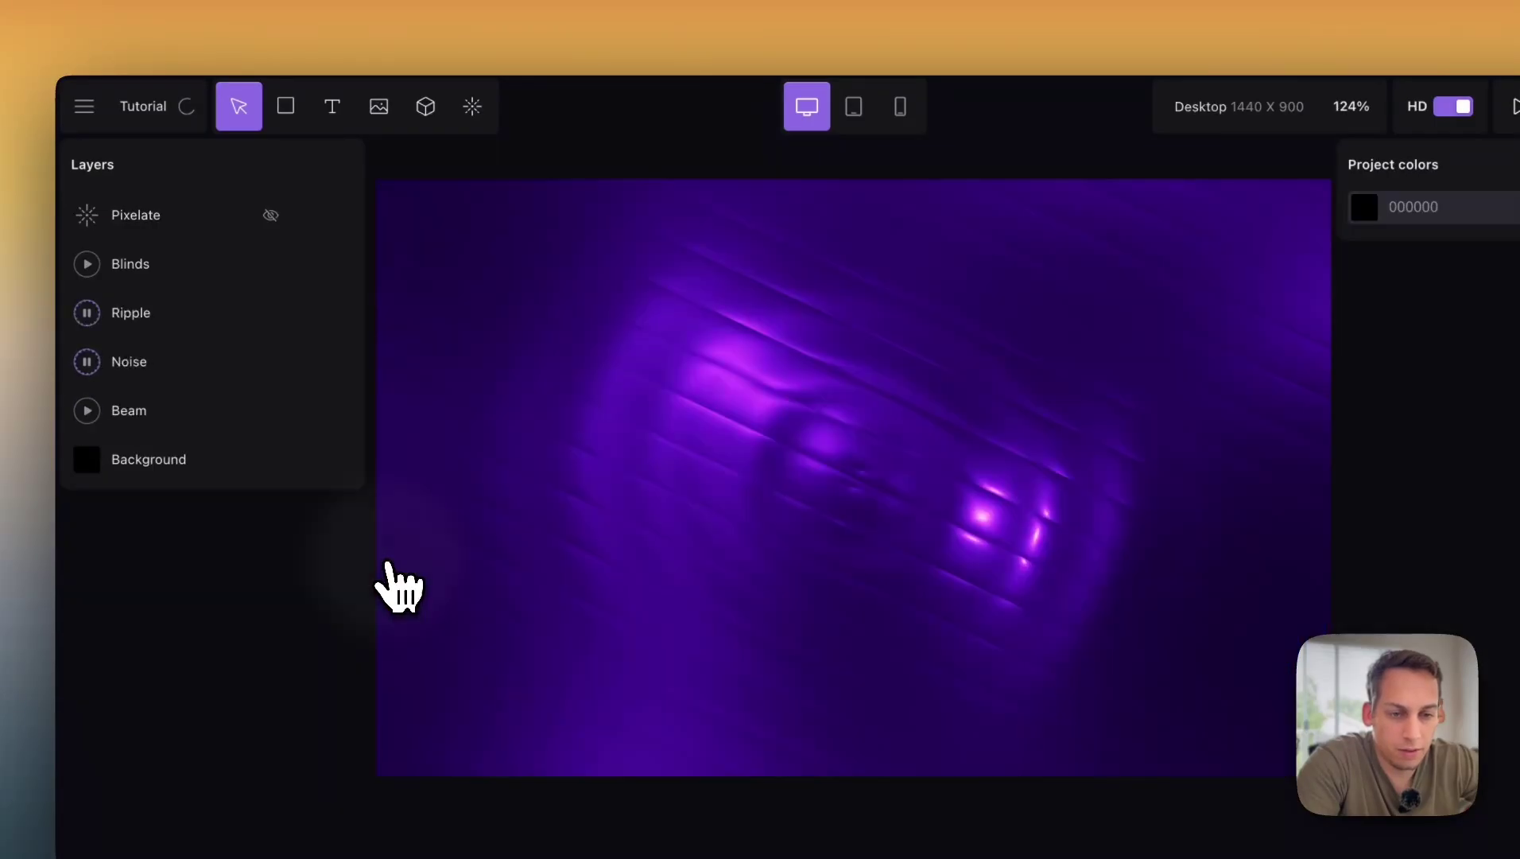
click(472, 106)
scroll(613, 340, down, 10)
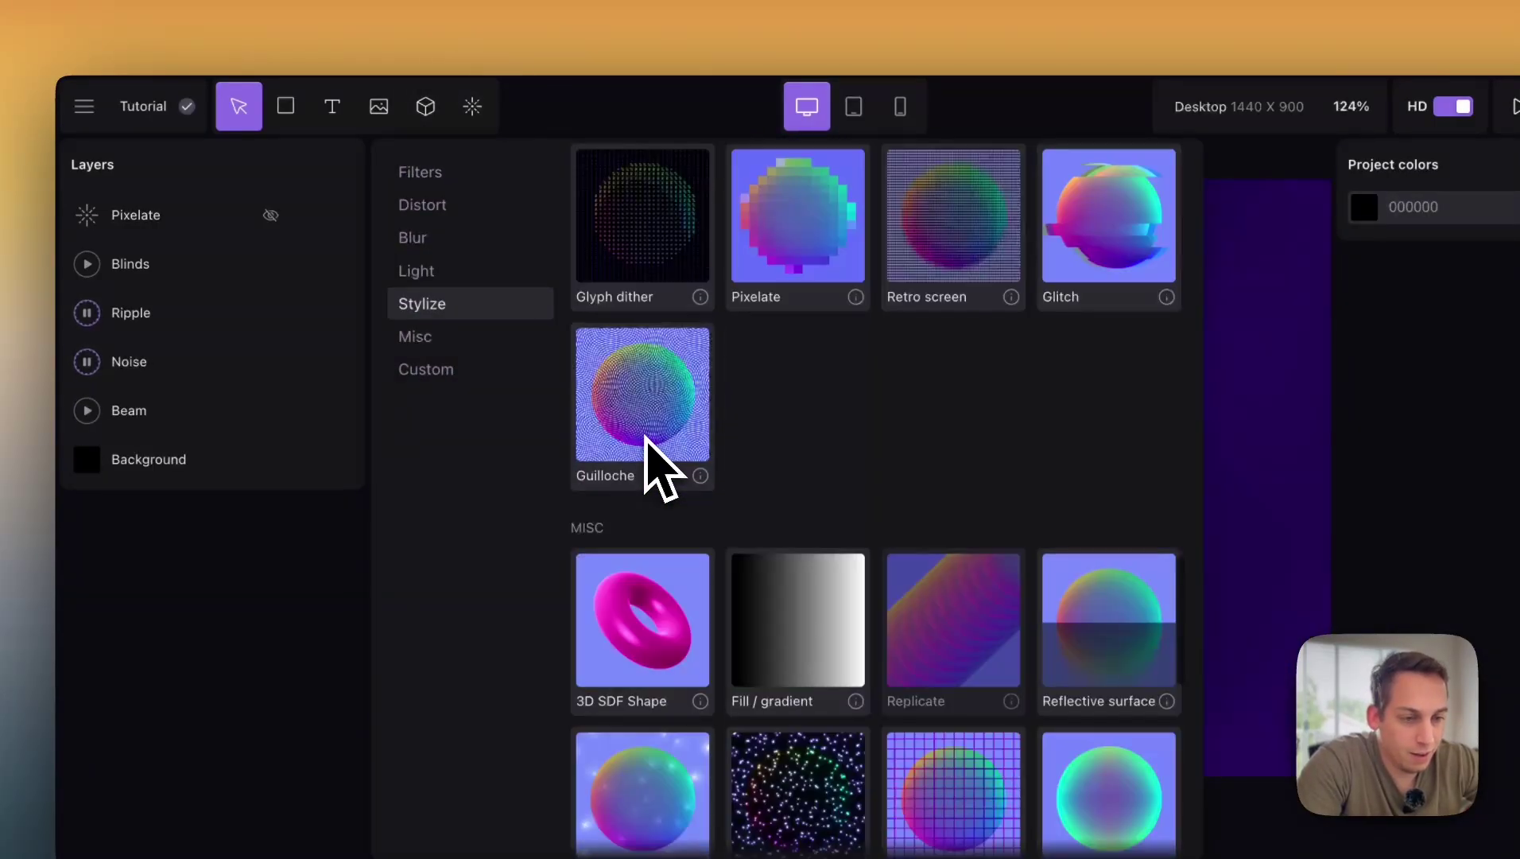
scroll(645, 435, up, 5)
scroll(685, 502, down, 2)
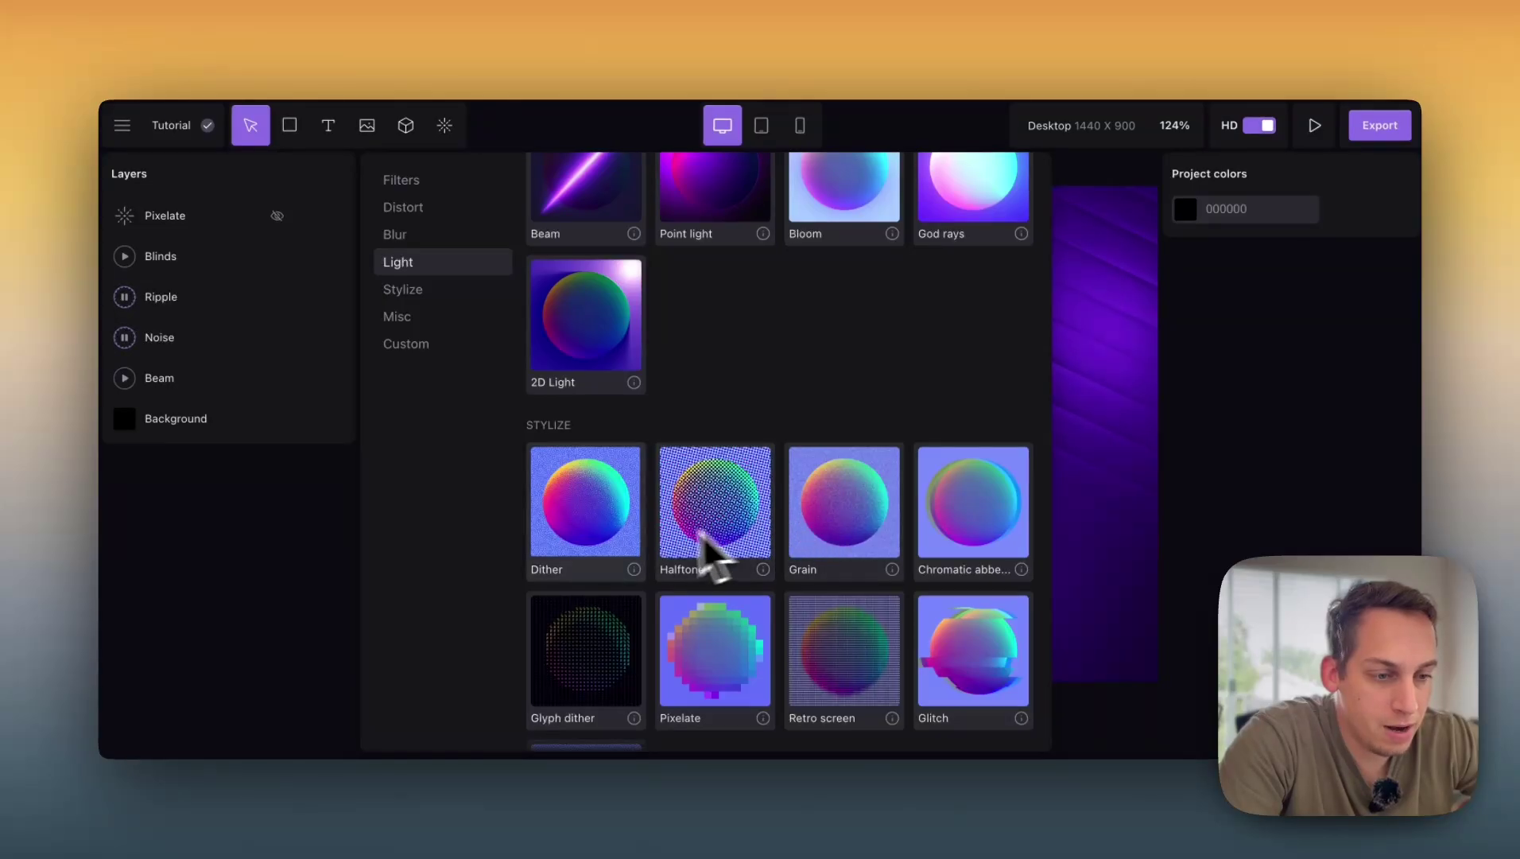
scroll(655, 532, down, 2)
click(628, 509)
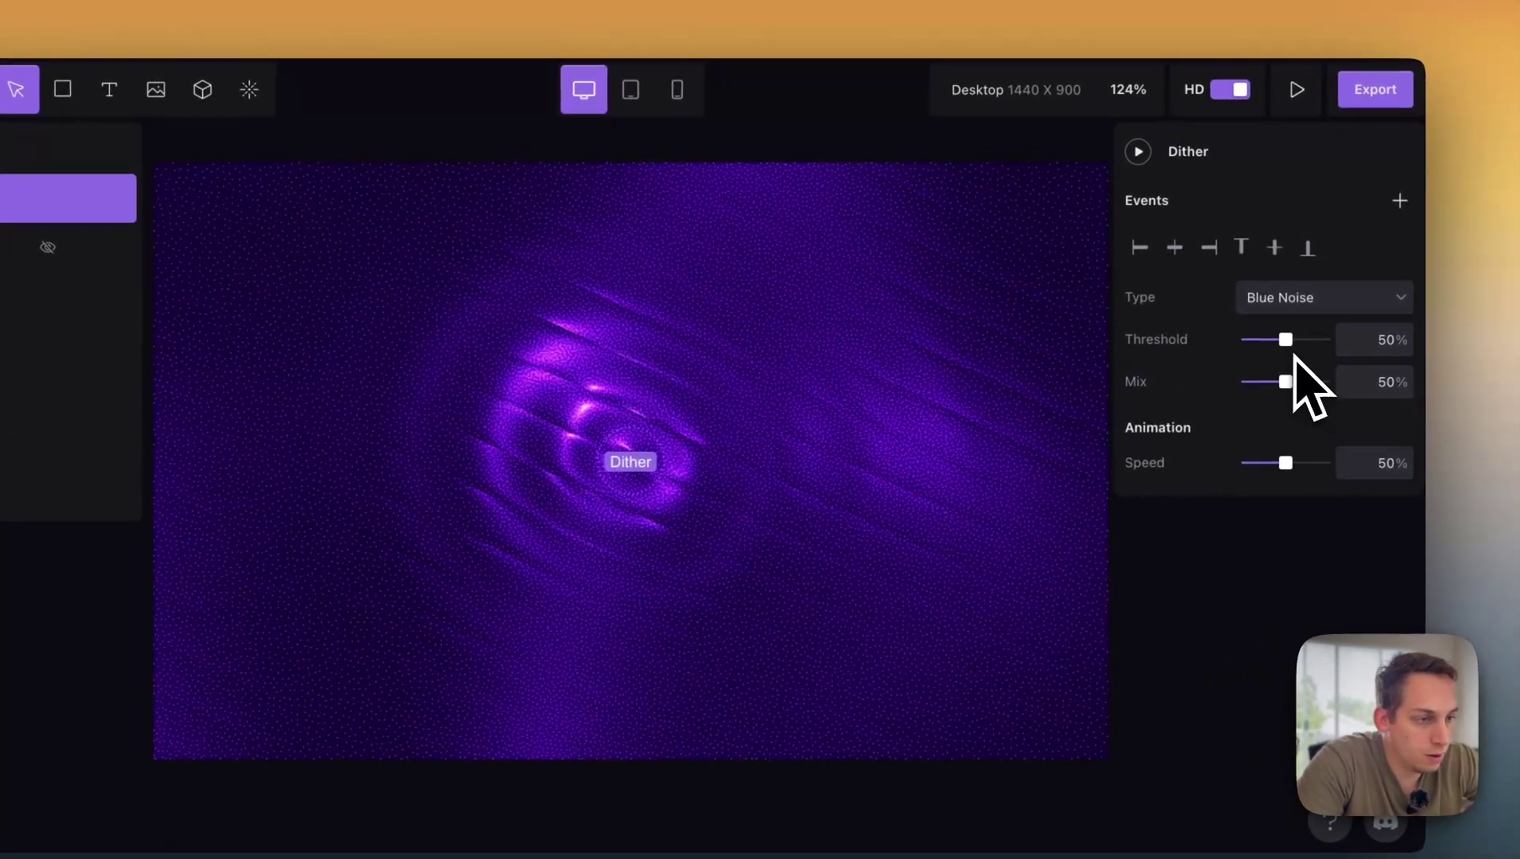
- Set Dither threshold to 54%, mix to 44%, speed to 65%, and play its animation
drag(1279, 382, 1264, 342)
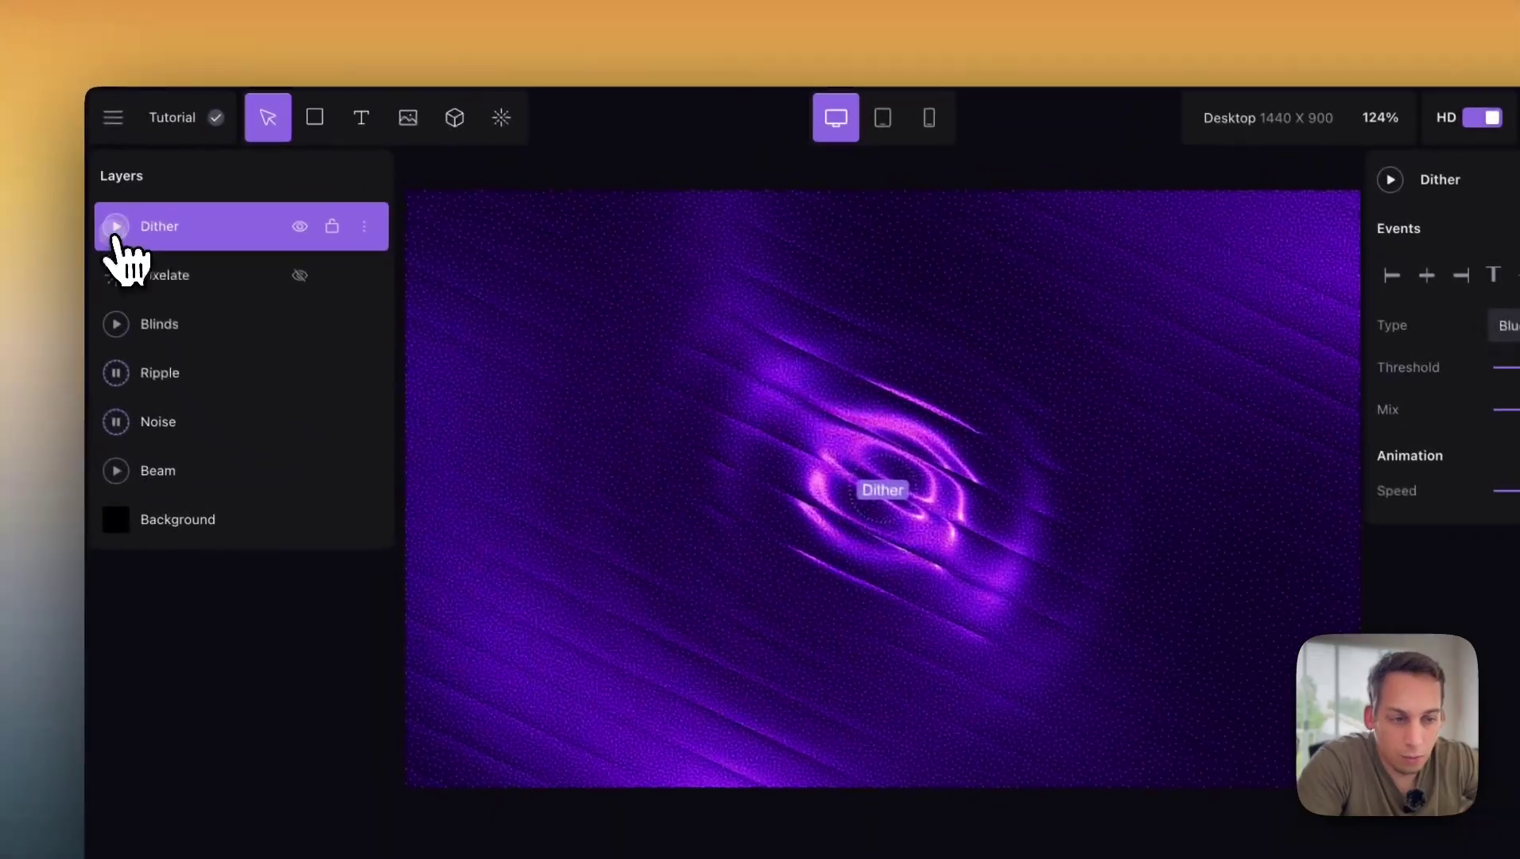
click(128, 233)
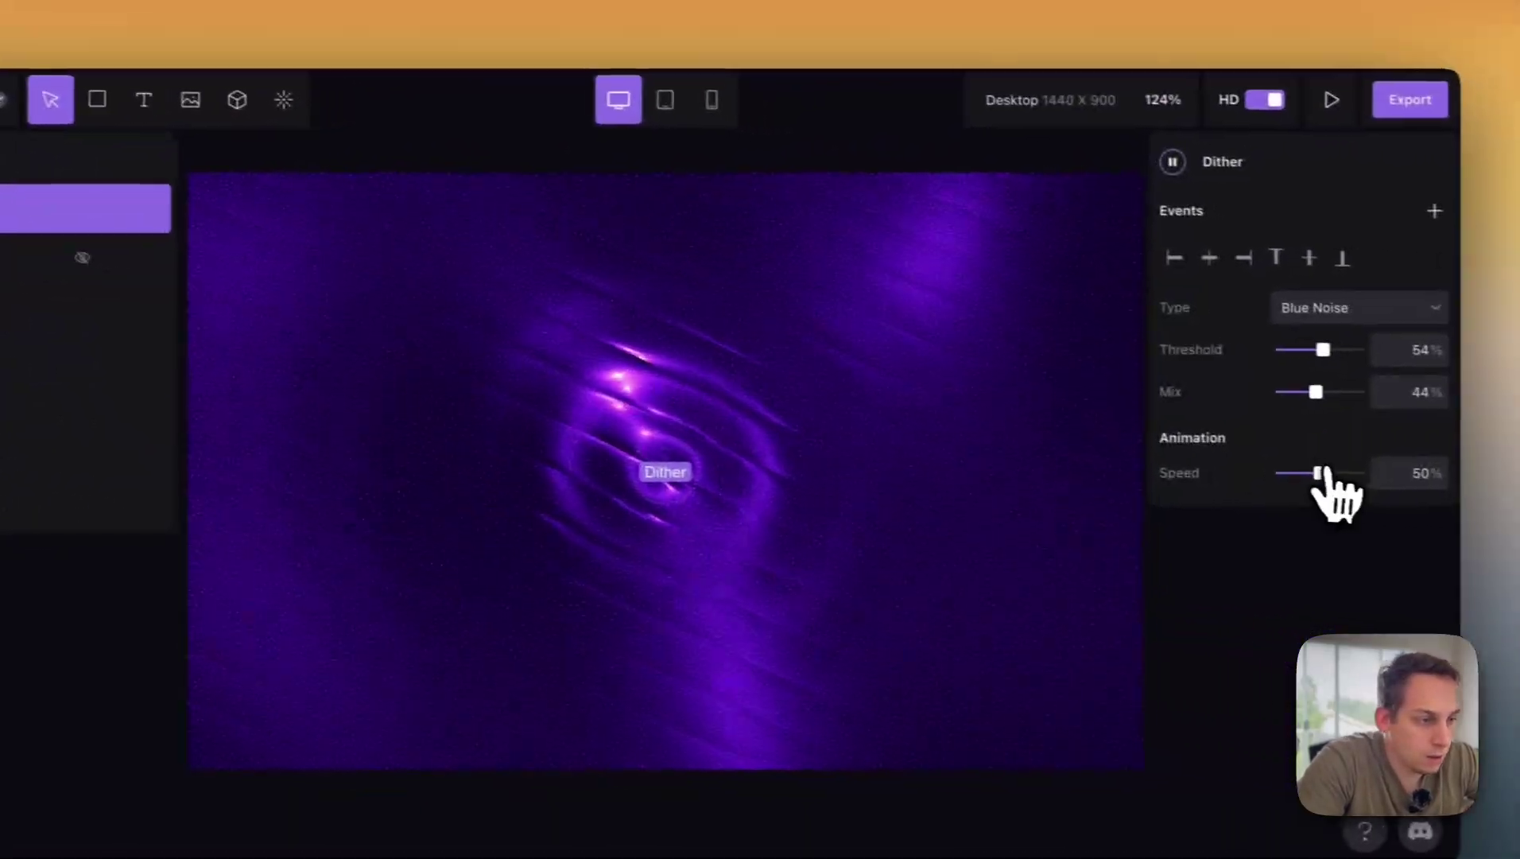
drag(1320, 477, 1272, 469)
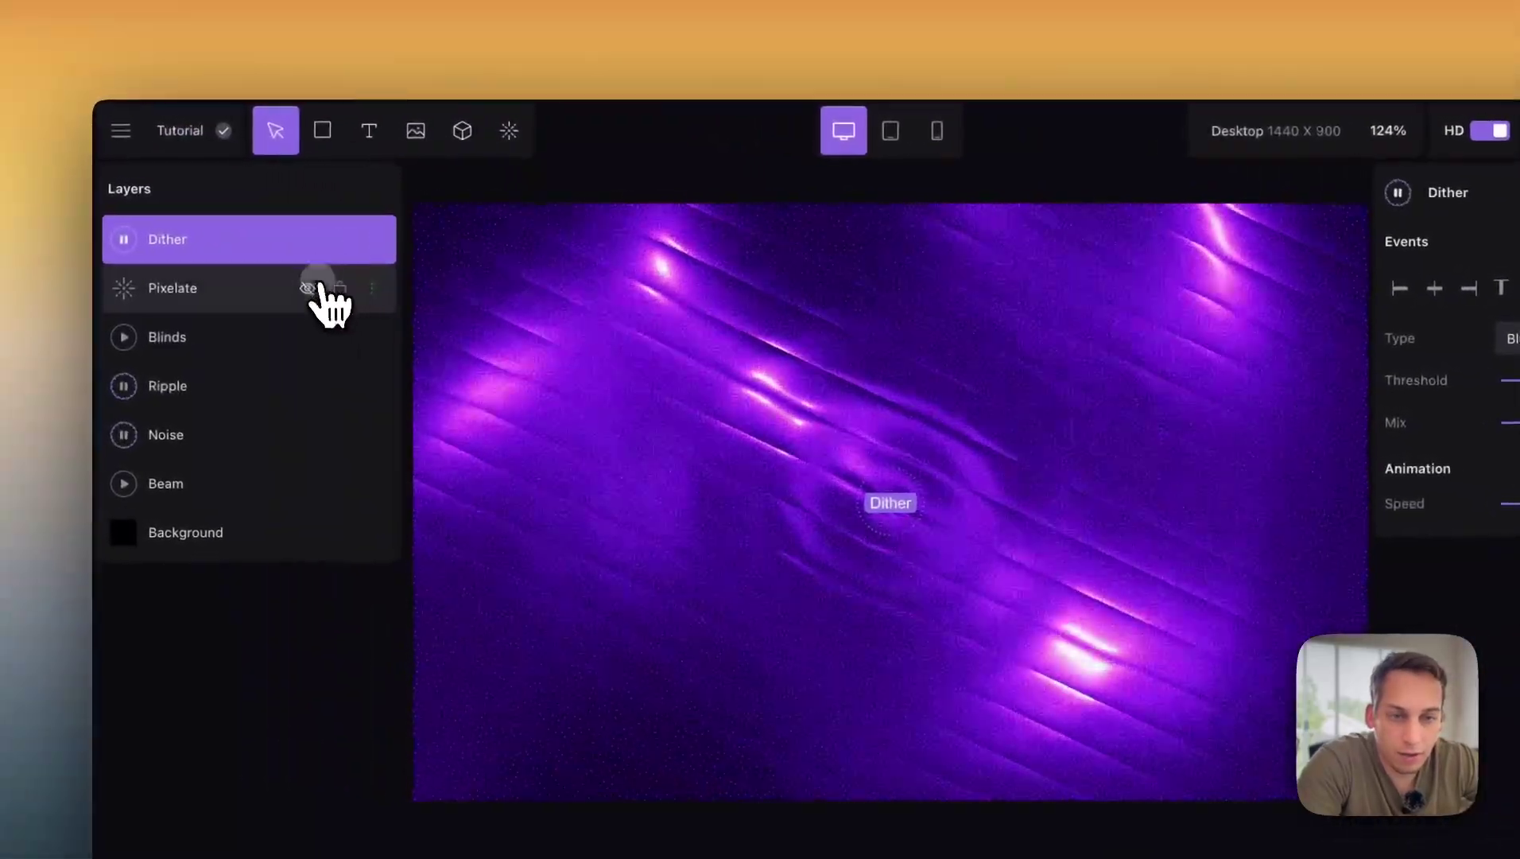
- Unhide the Pixelate layer and switch the Dither type to Random
click(56, 252)
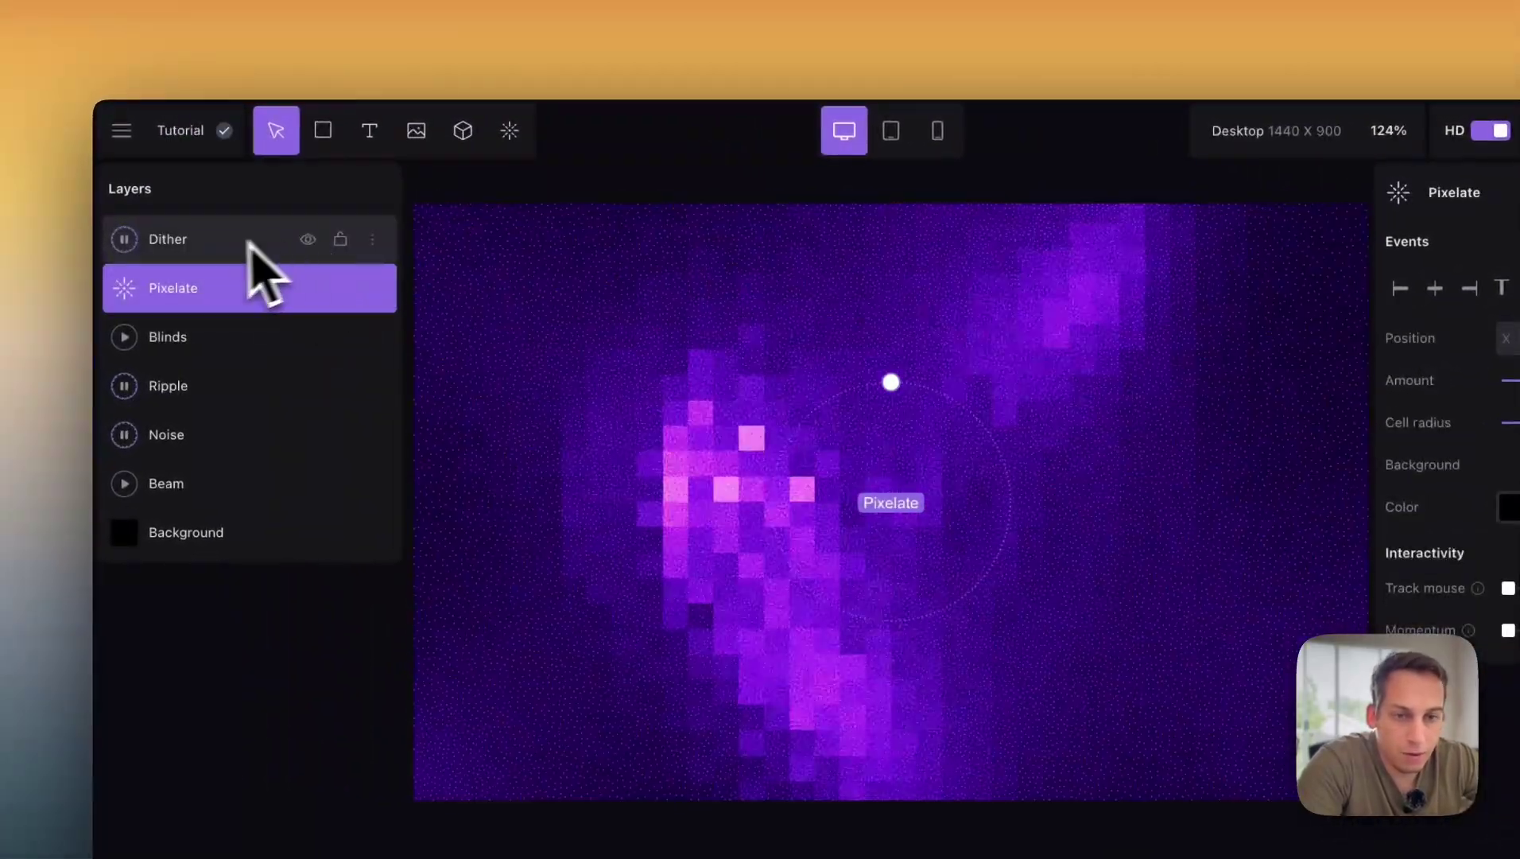
click(127, 240)
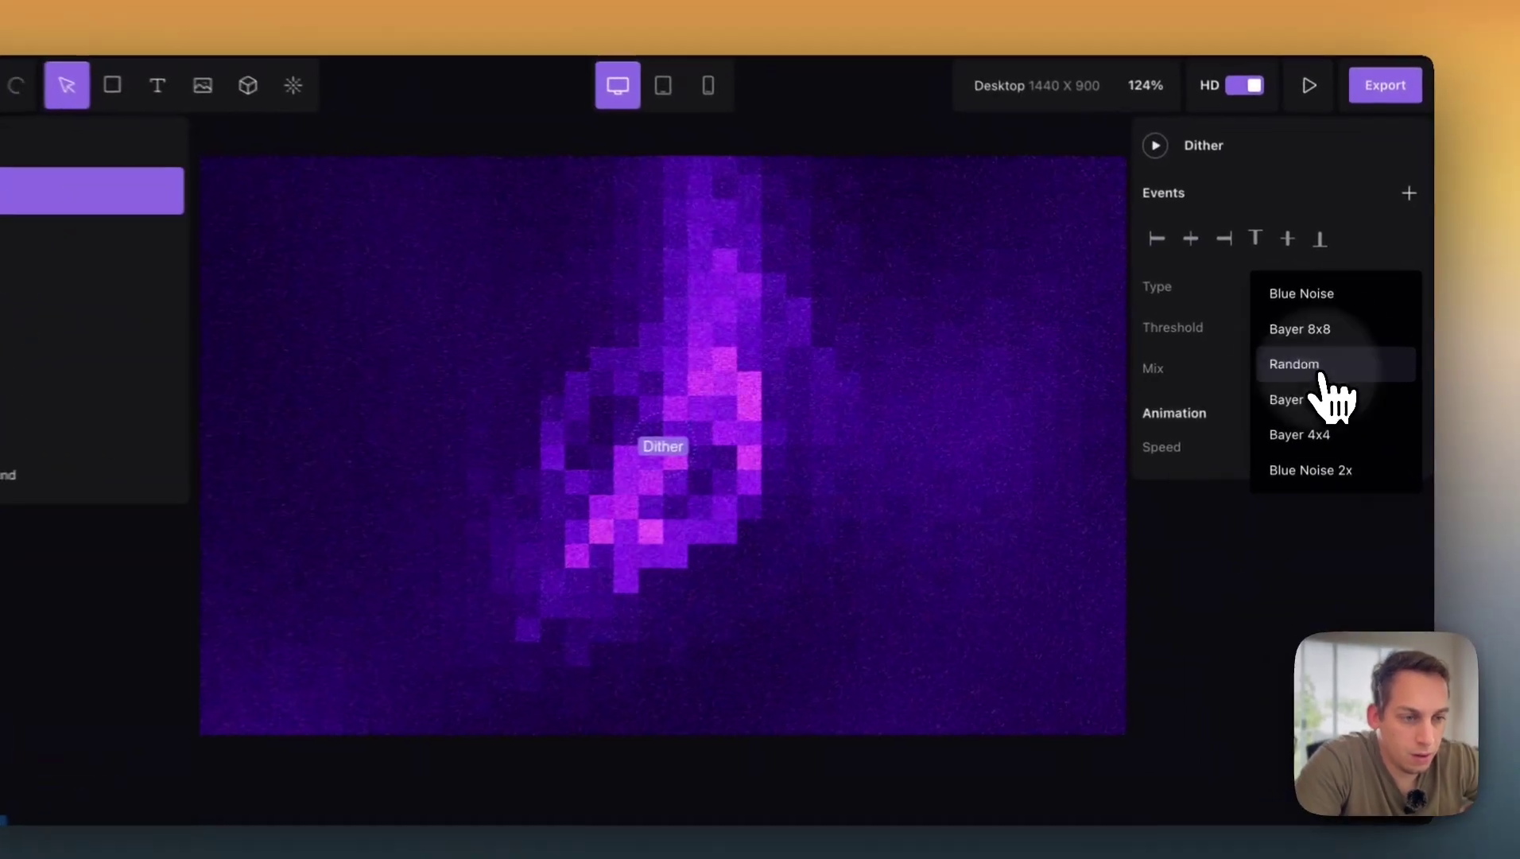
click(1320, 367)
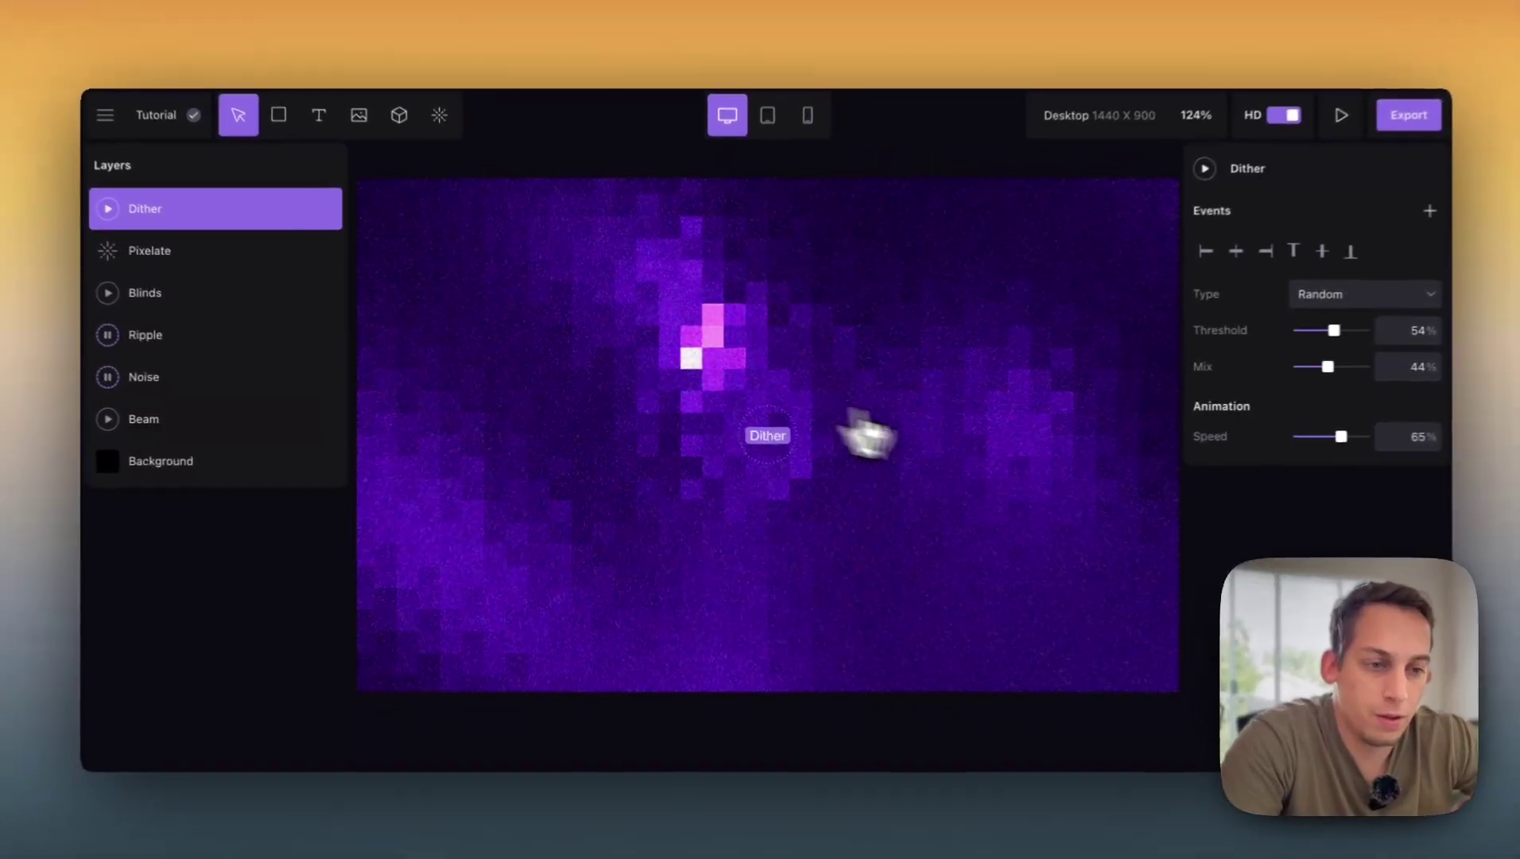
mouse_move(932, 338)
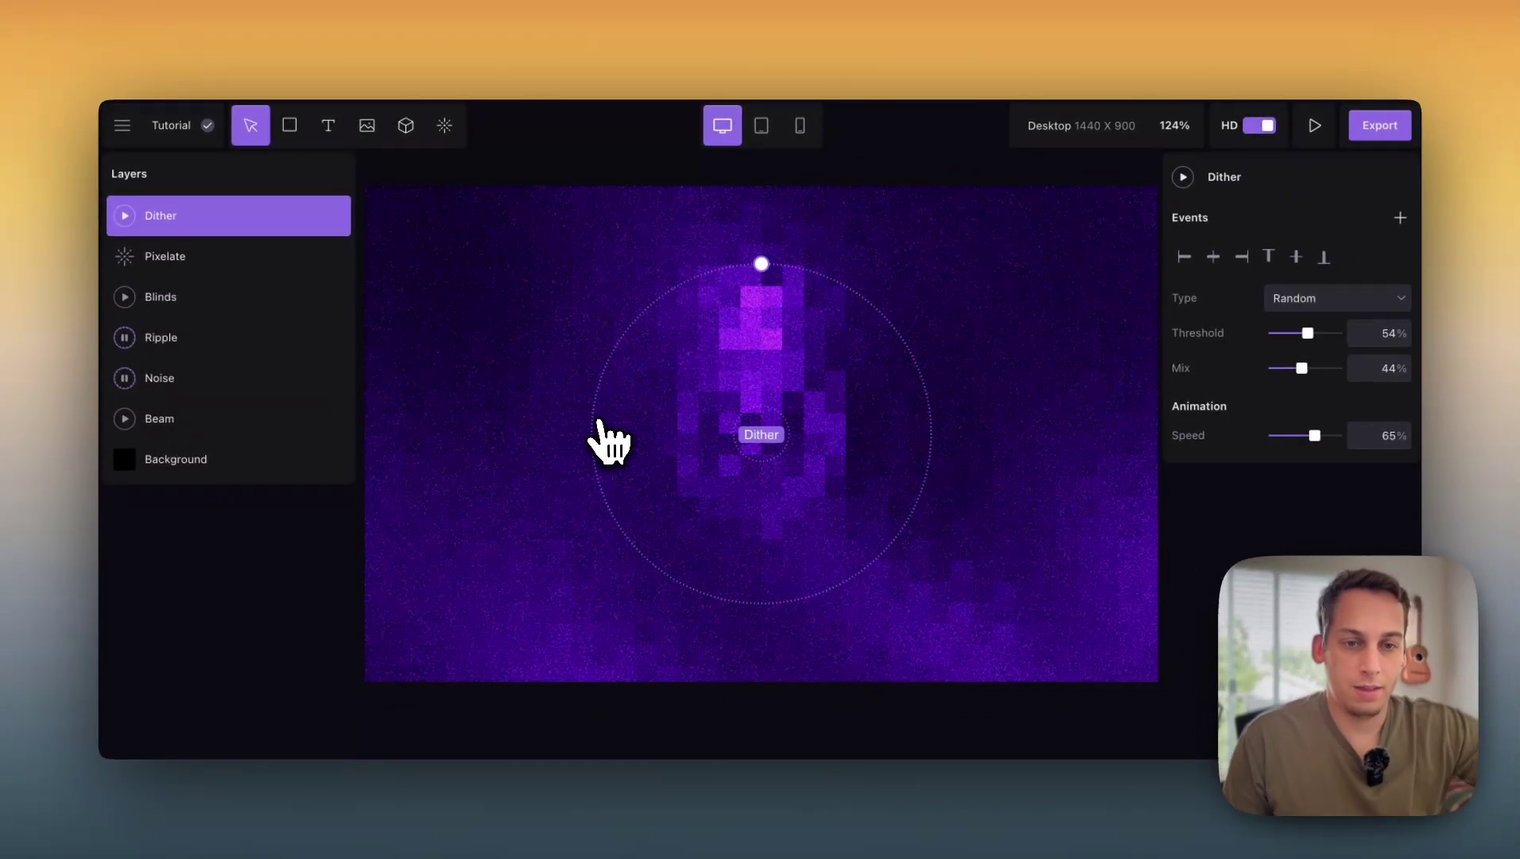
- Open the Beam colour palette and try dark blue swatches, picking 1B0C70
click(287, 418)
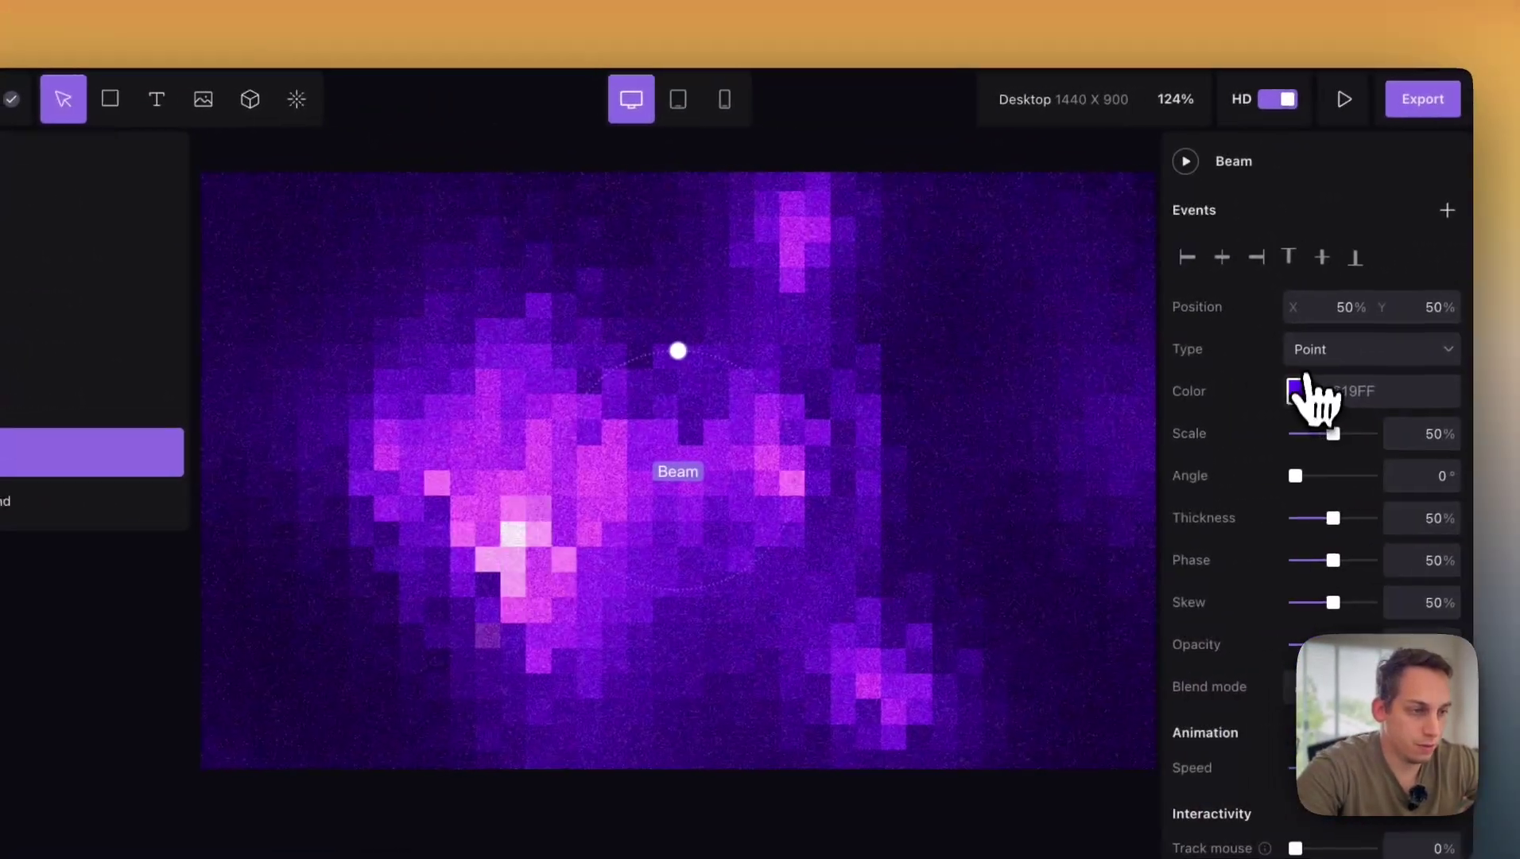
click(1297, 390)
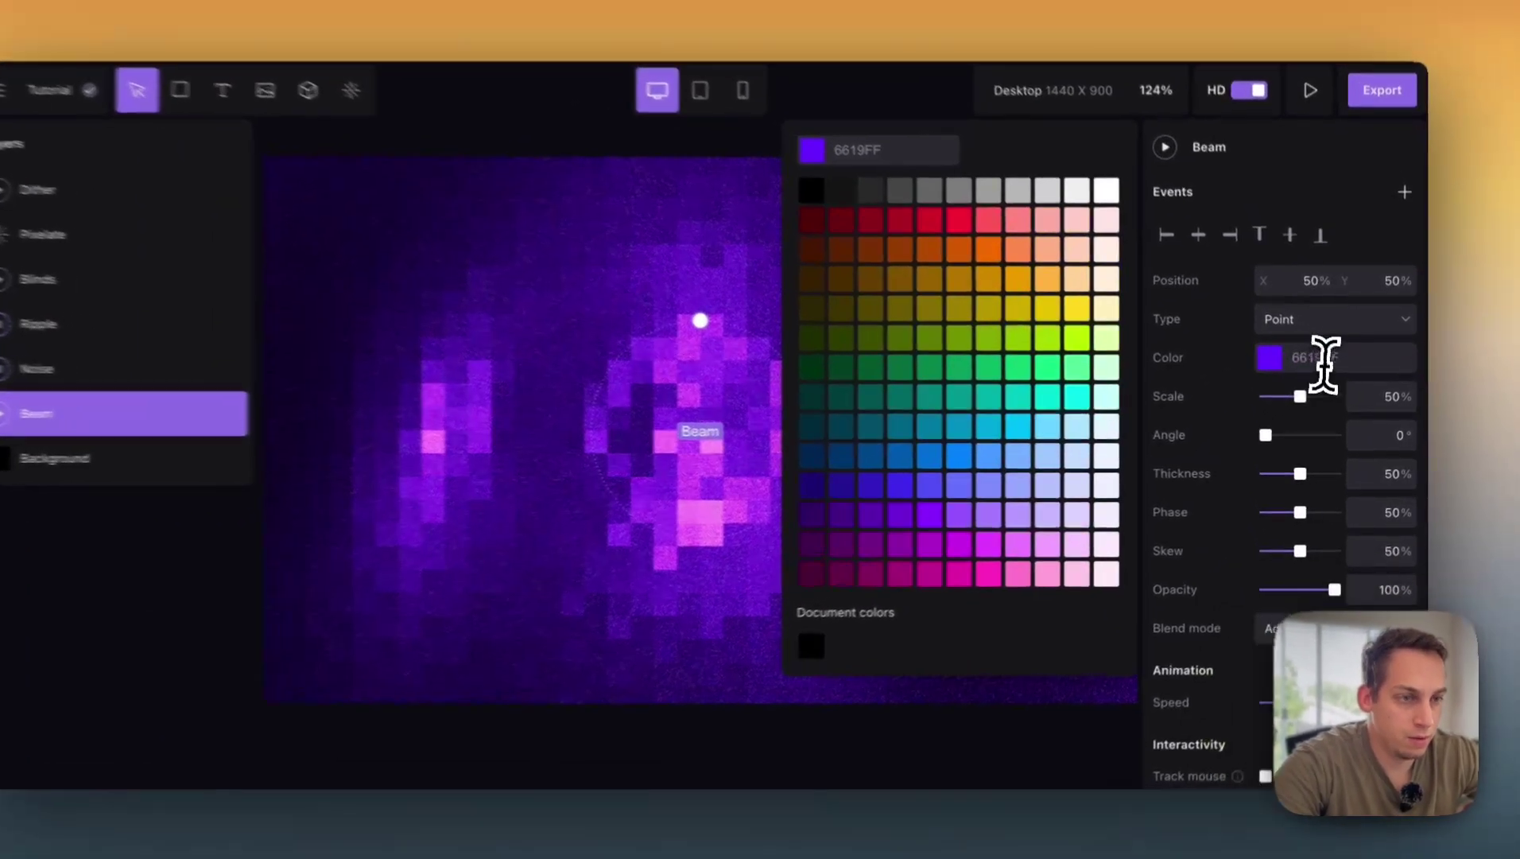
click(1321, 367)
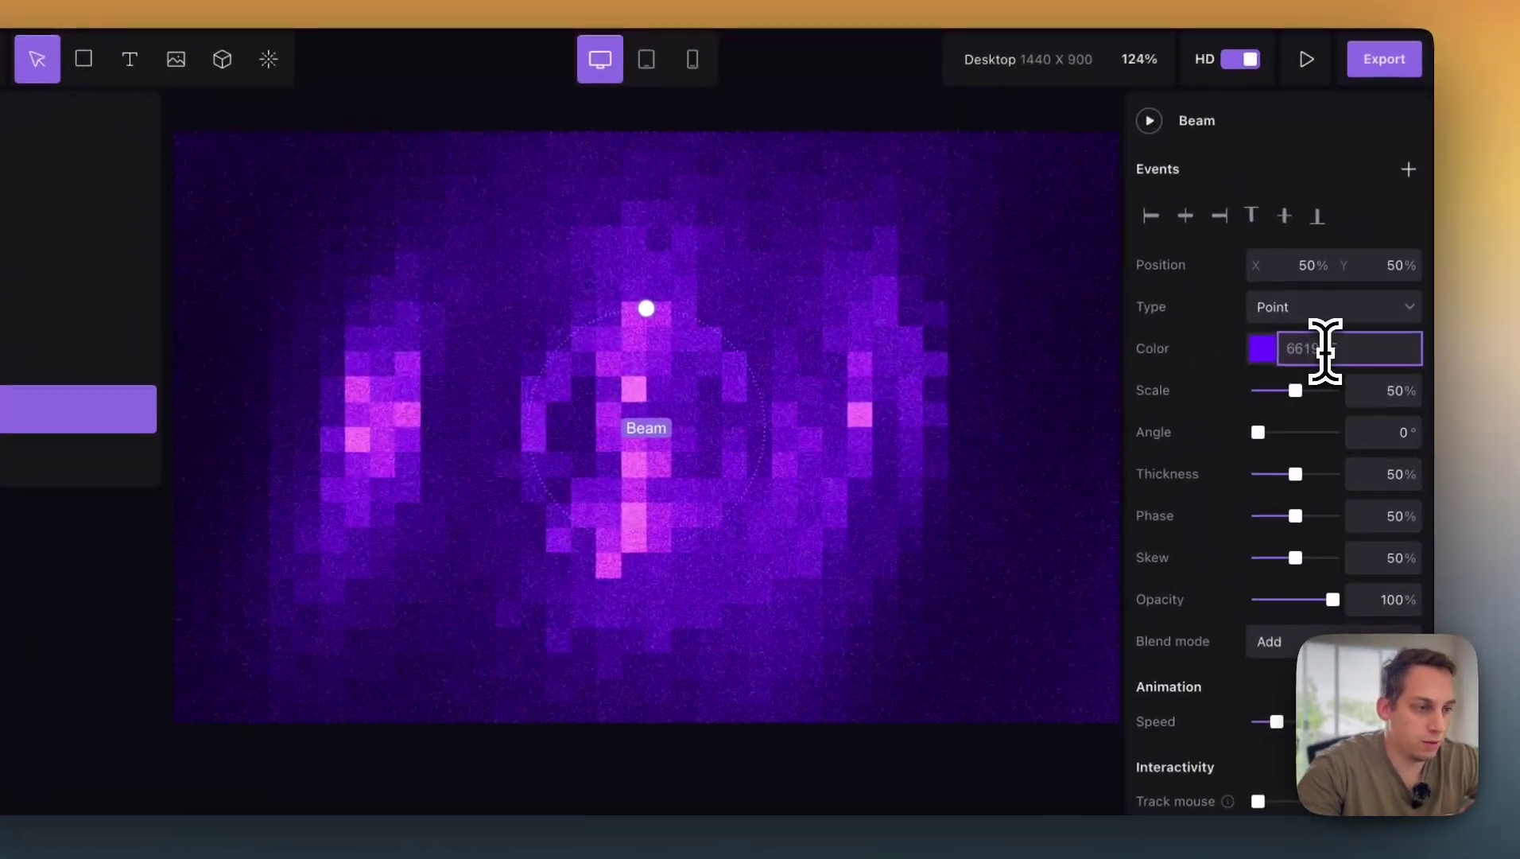
click(1261, 348)
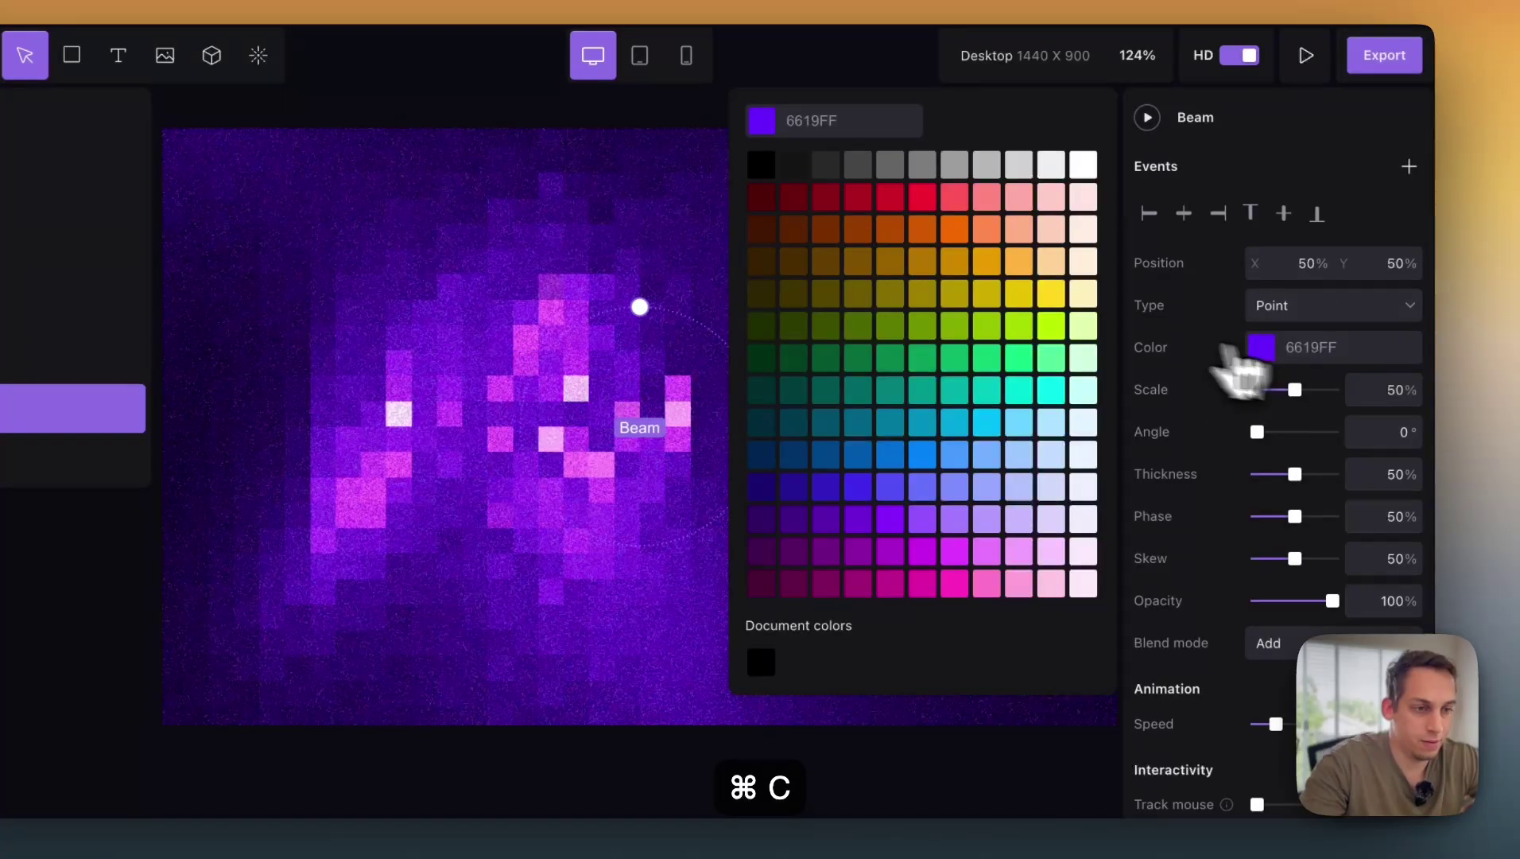
click(793, 488)
key(Right)
key(Right)
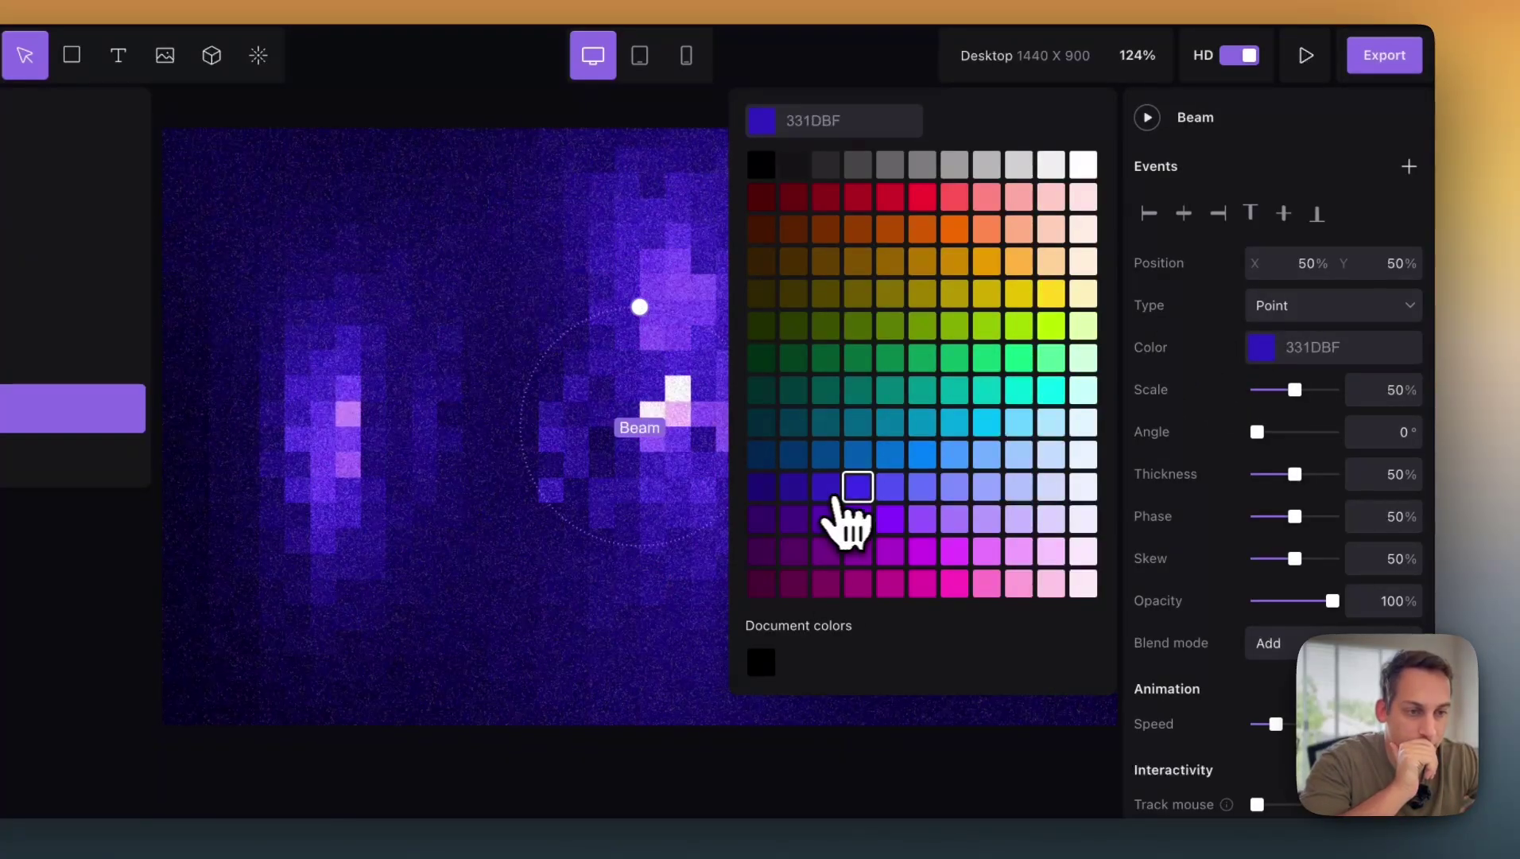
key(Left)
key(Left)
key(Left)
click(765, 492)
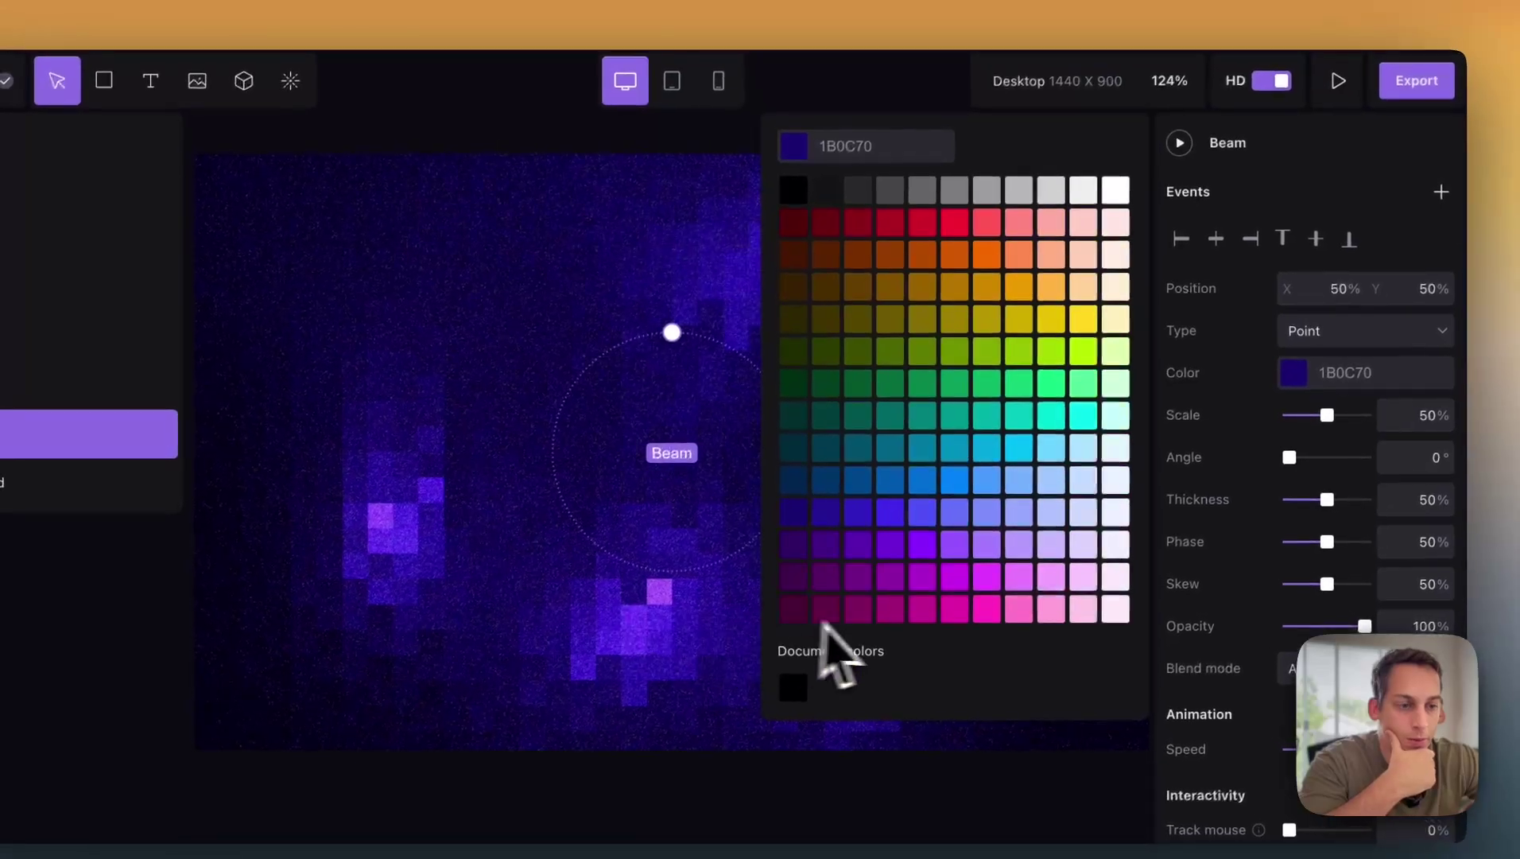
- Try magenta, red (AE0020) and purple (331DBF) swatches, then settle on the dark indigo and close the picker
click(825, 584)
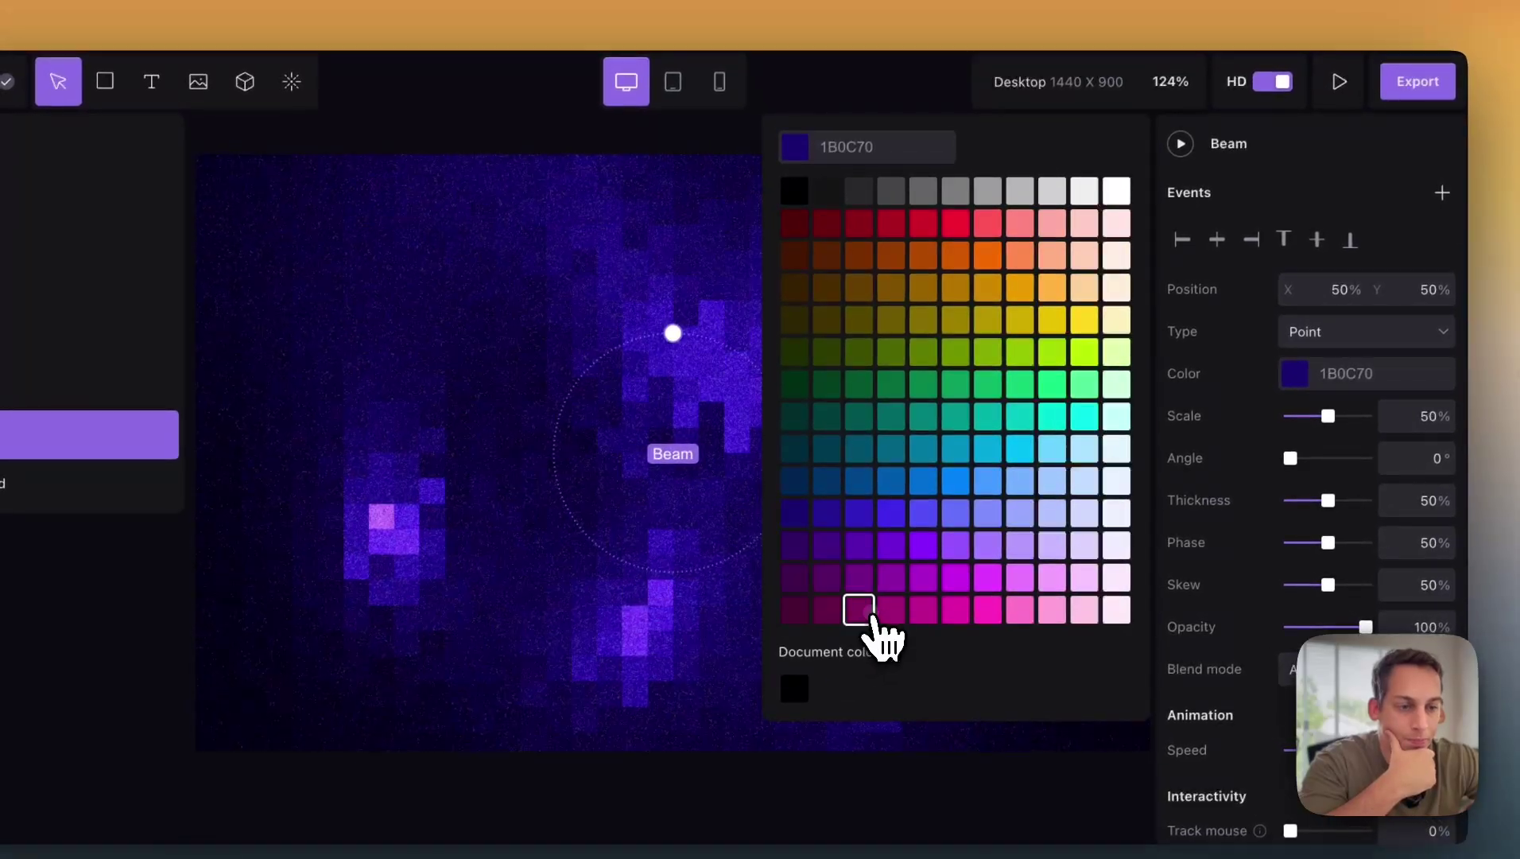
click(923, 222)
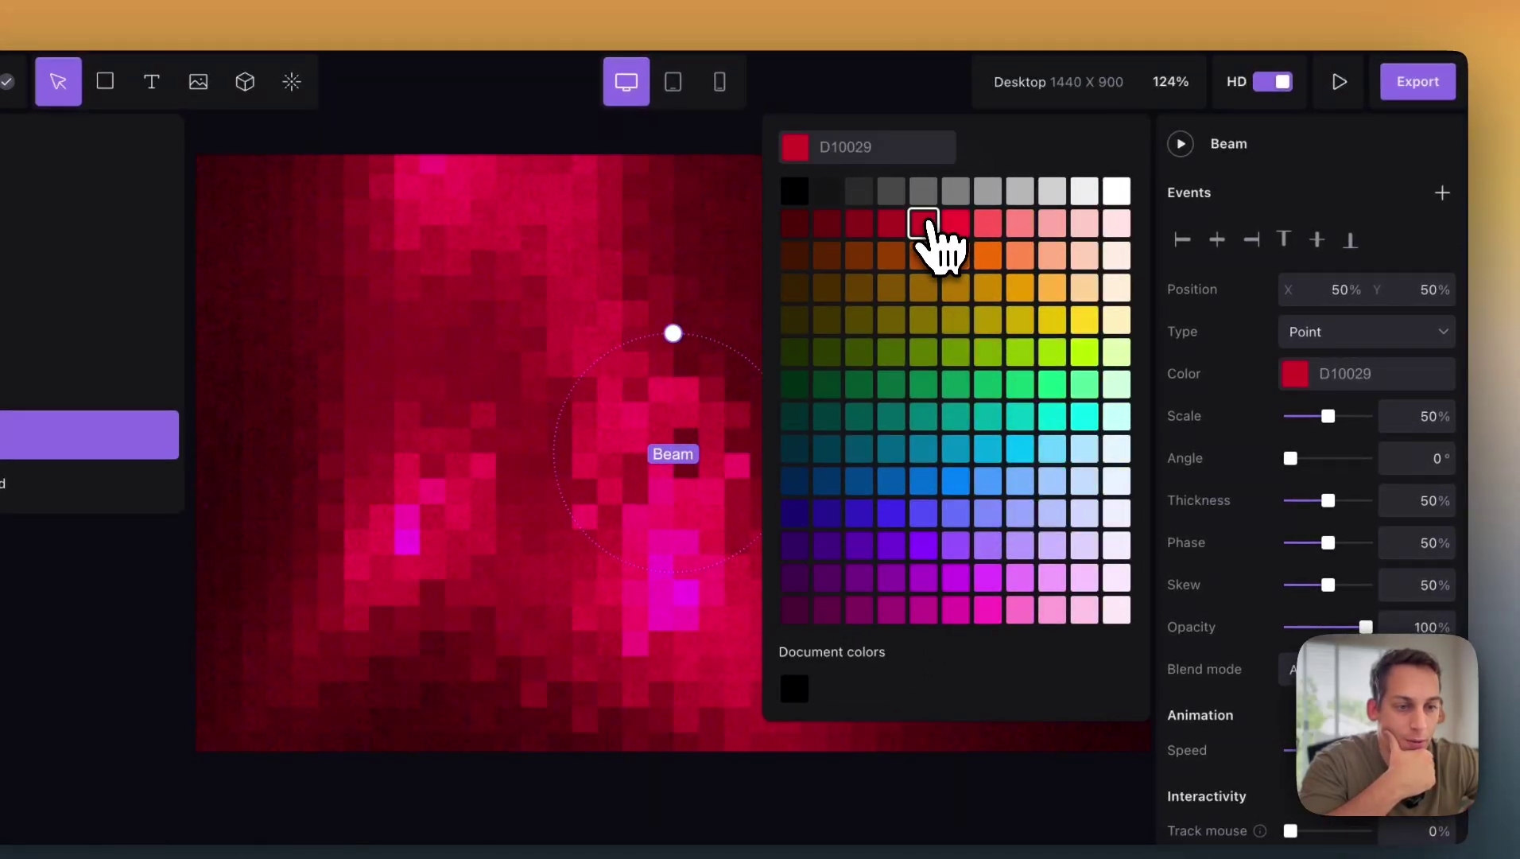
click(860, 225)
click(827, 226)
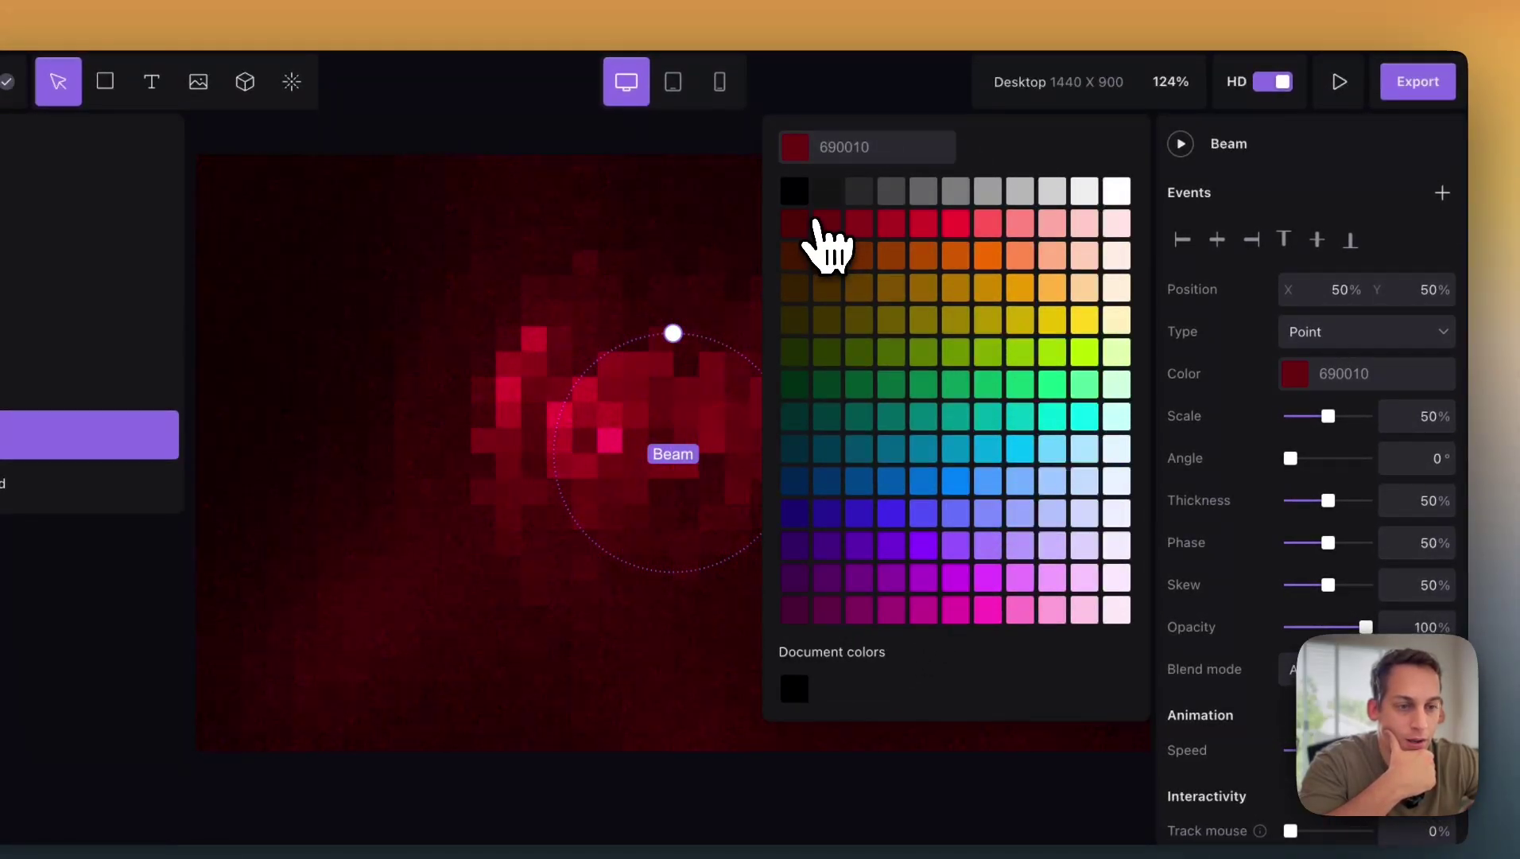
click(891, 225)
click(883, 318)
click(857, 512)
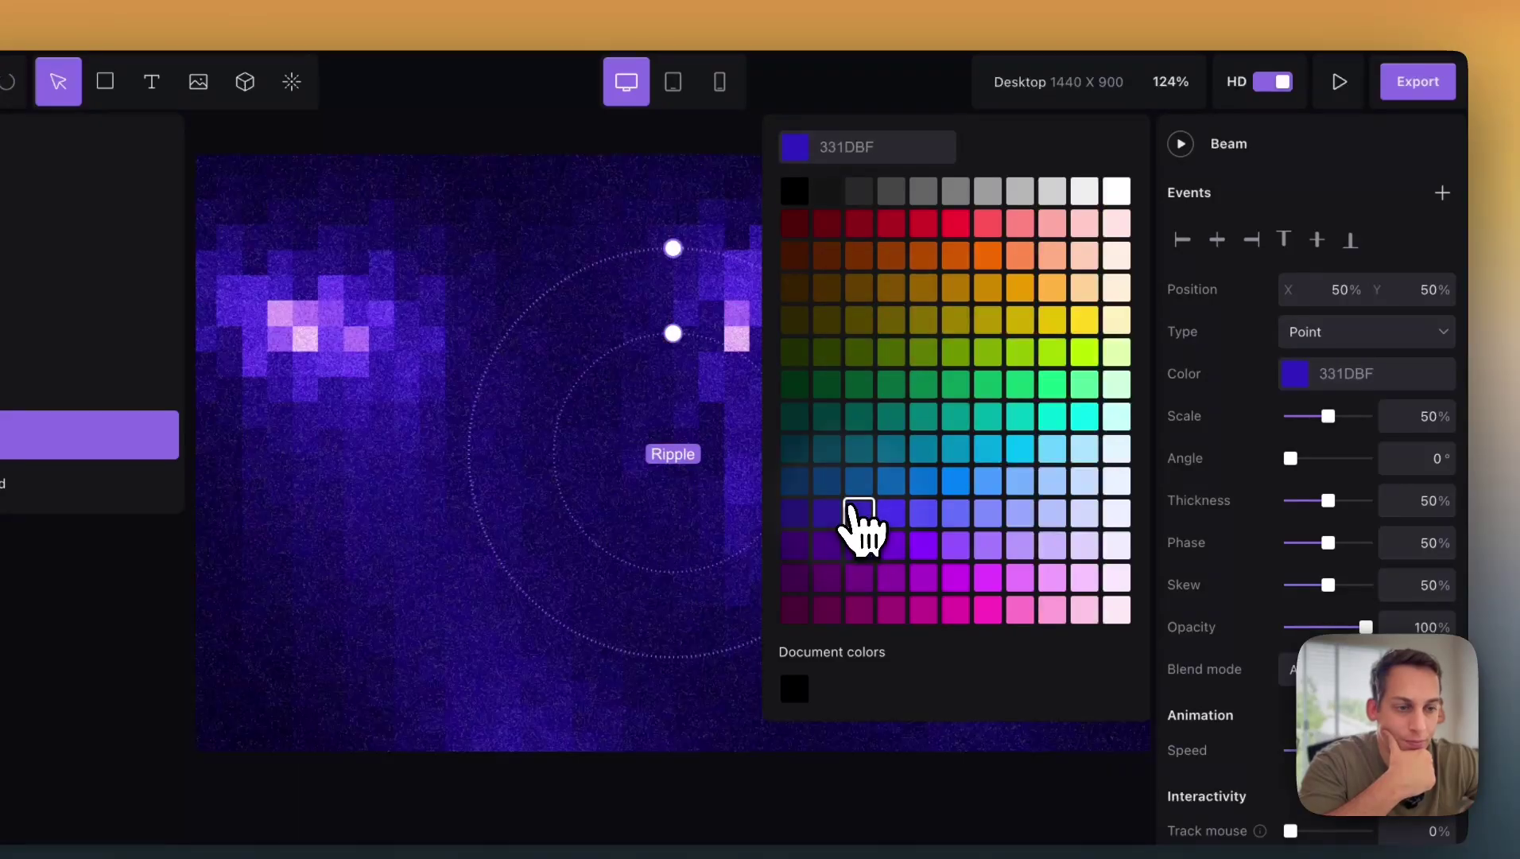
click(796, 513)
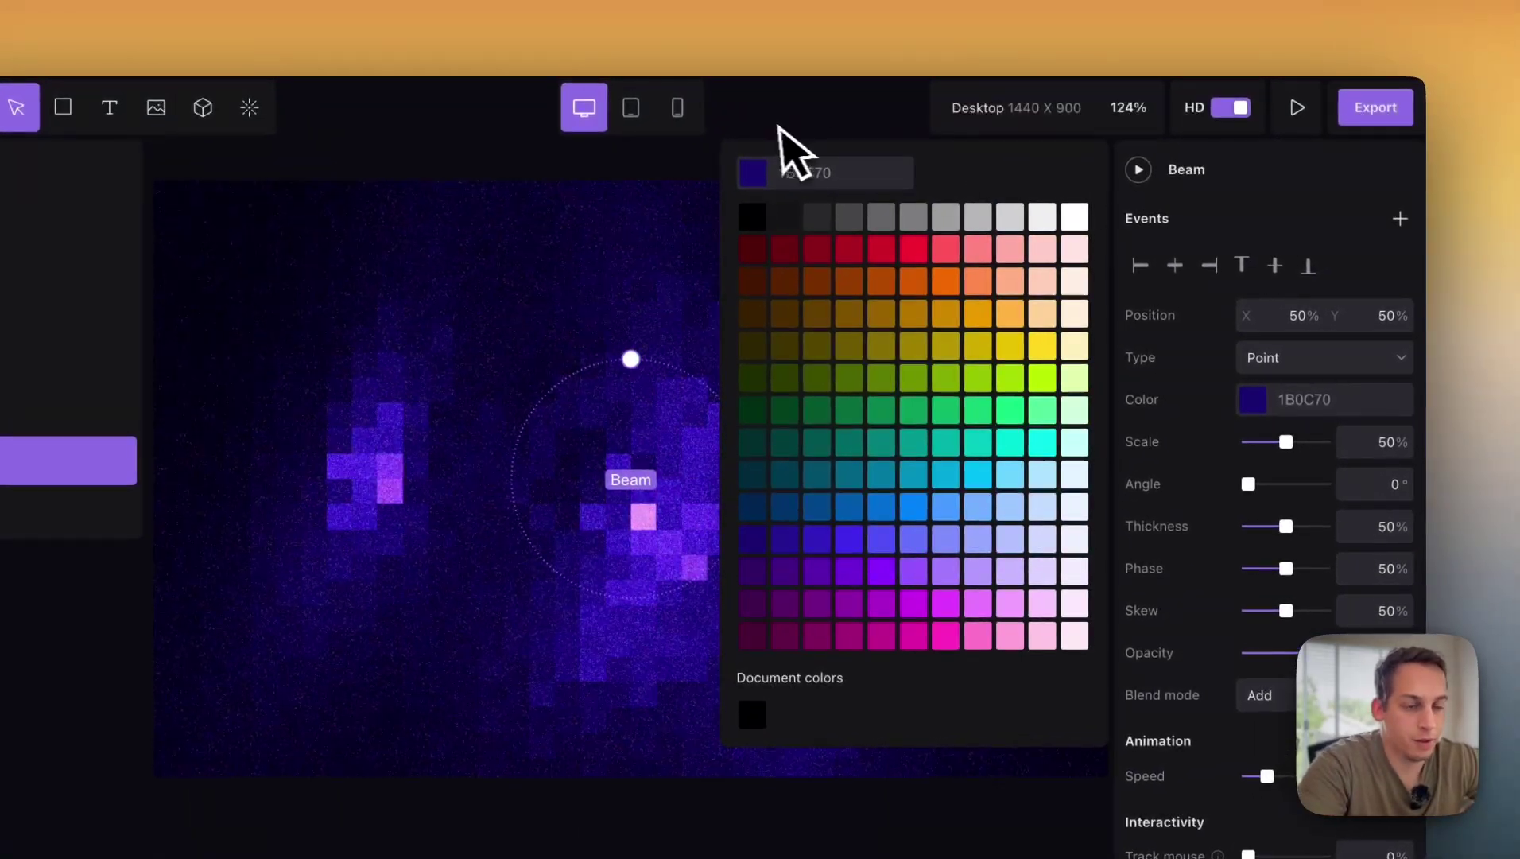
click(778, 127)
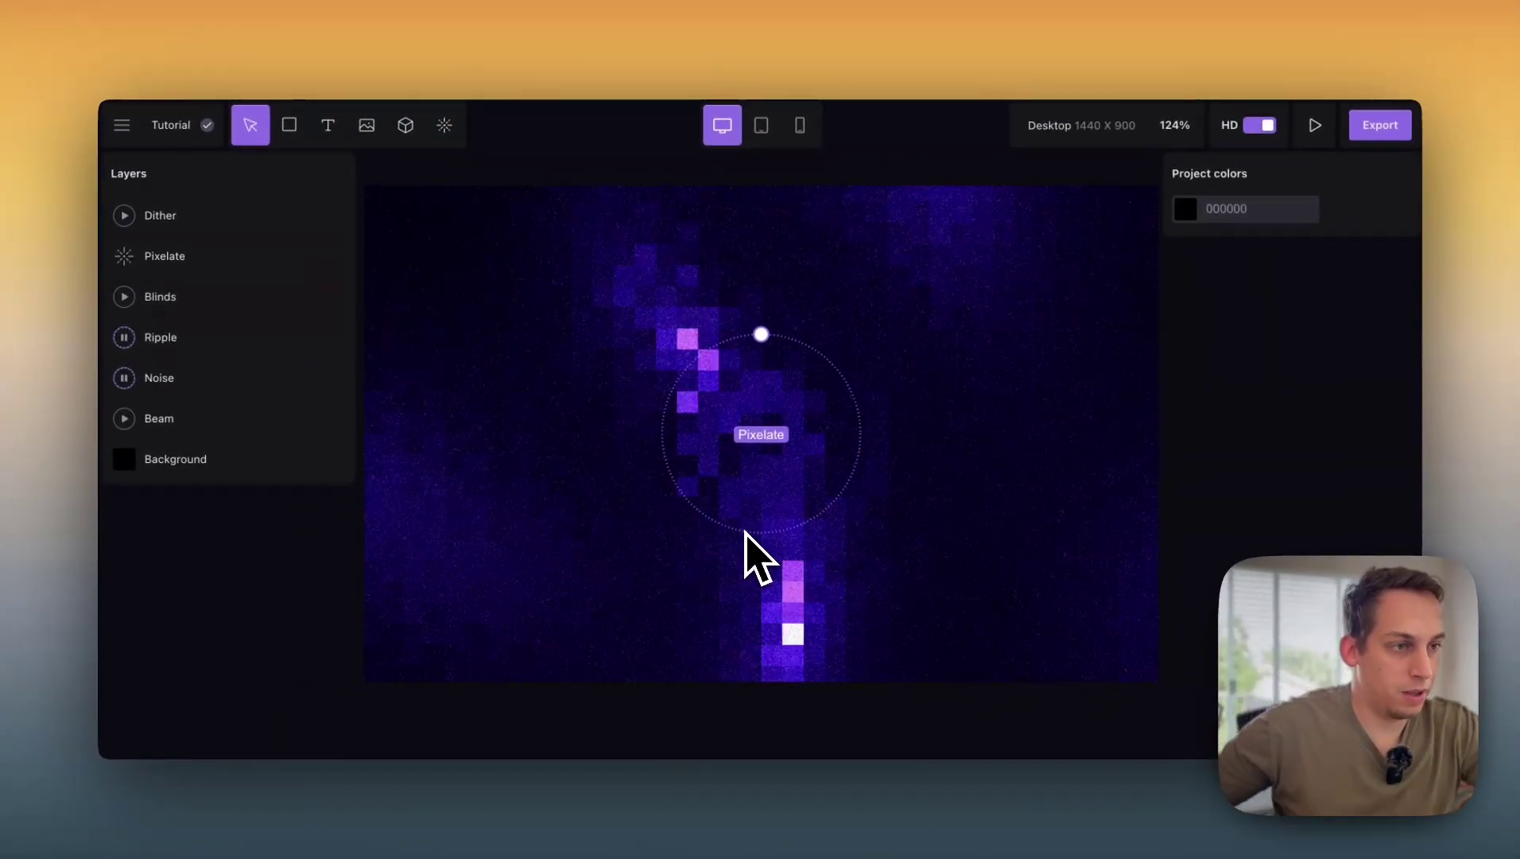
- Publish the scene via Export > Embed and copy its Framer component URL
click(1361, 135)
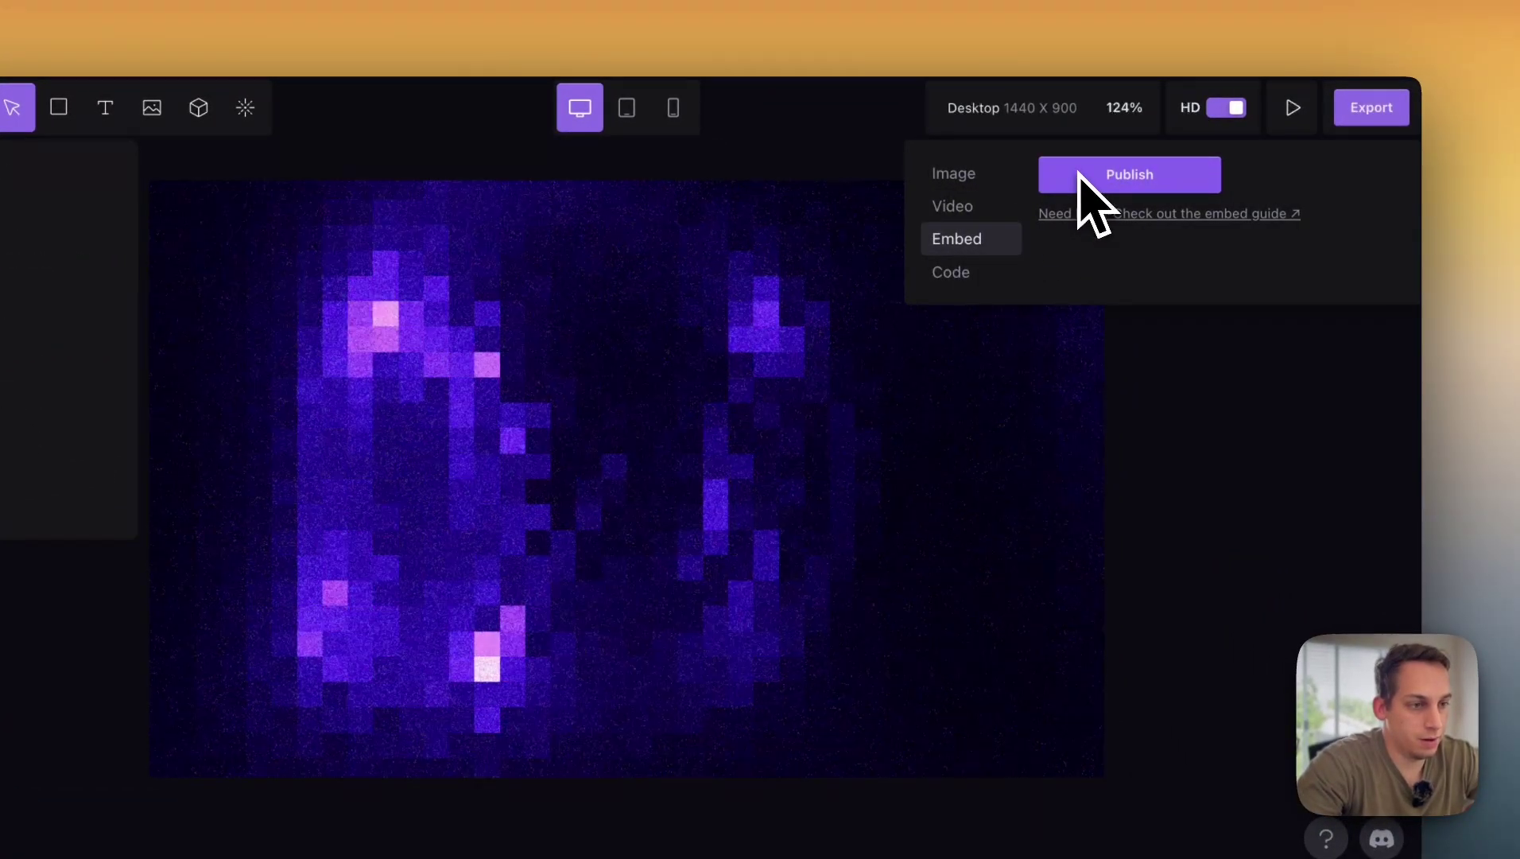
click(1120, 179)
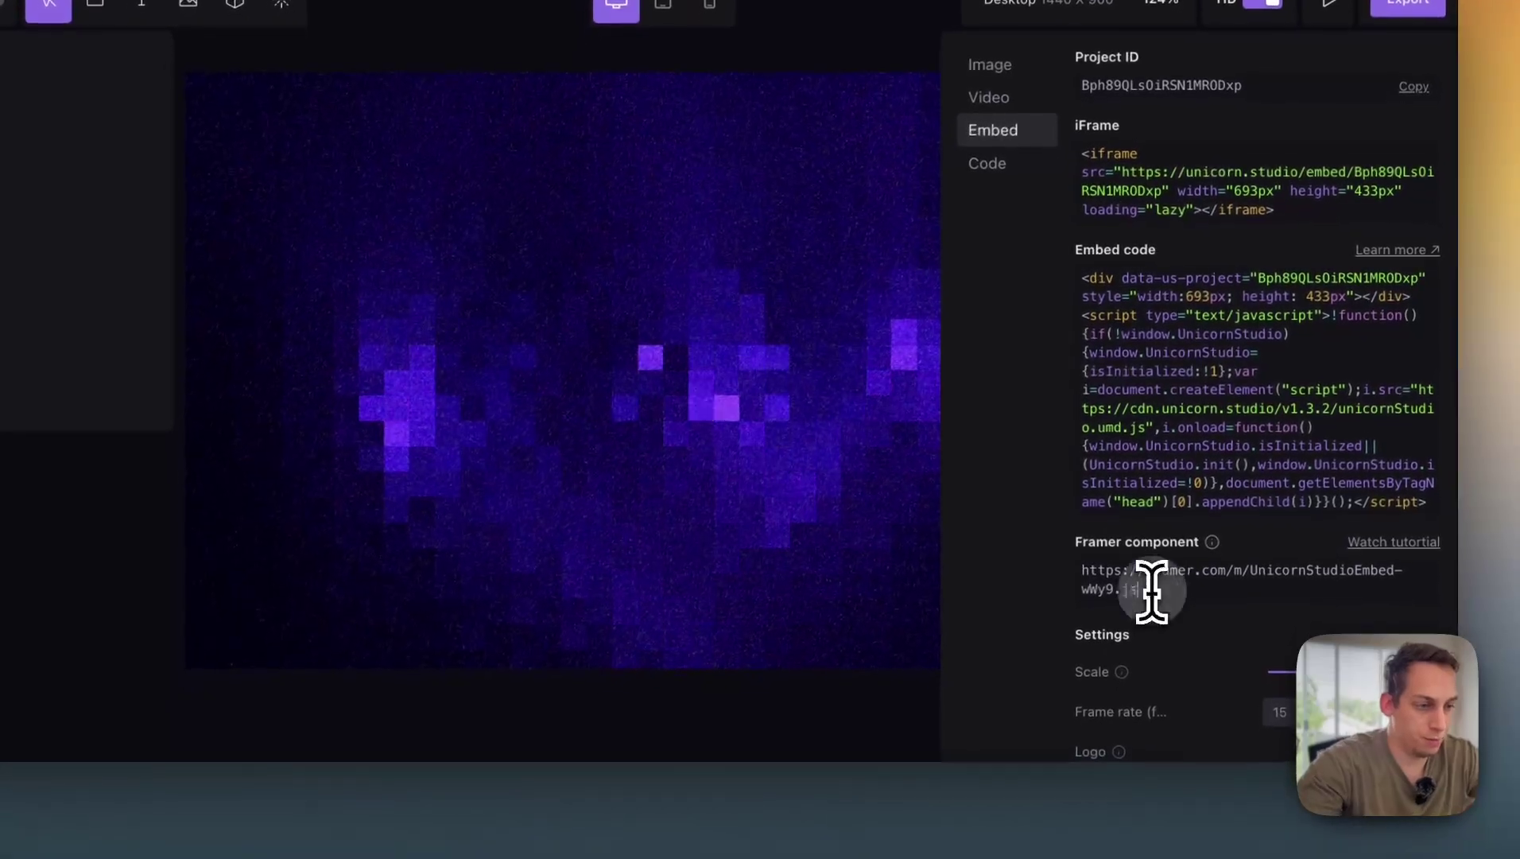
click(1043, 677)
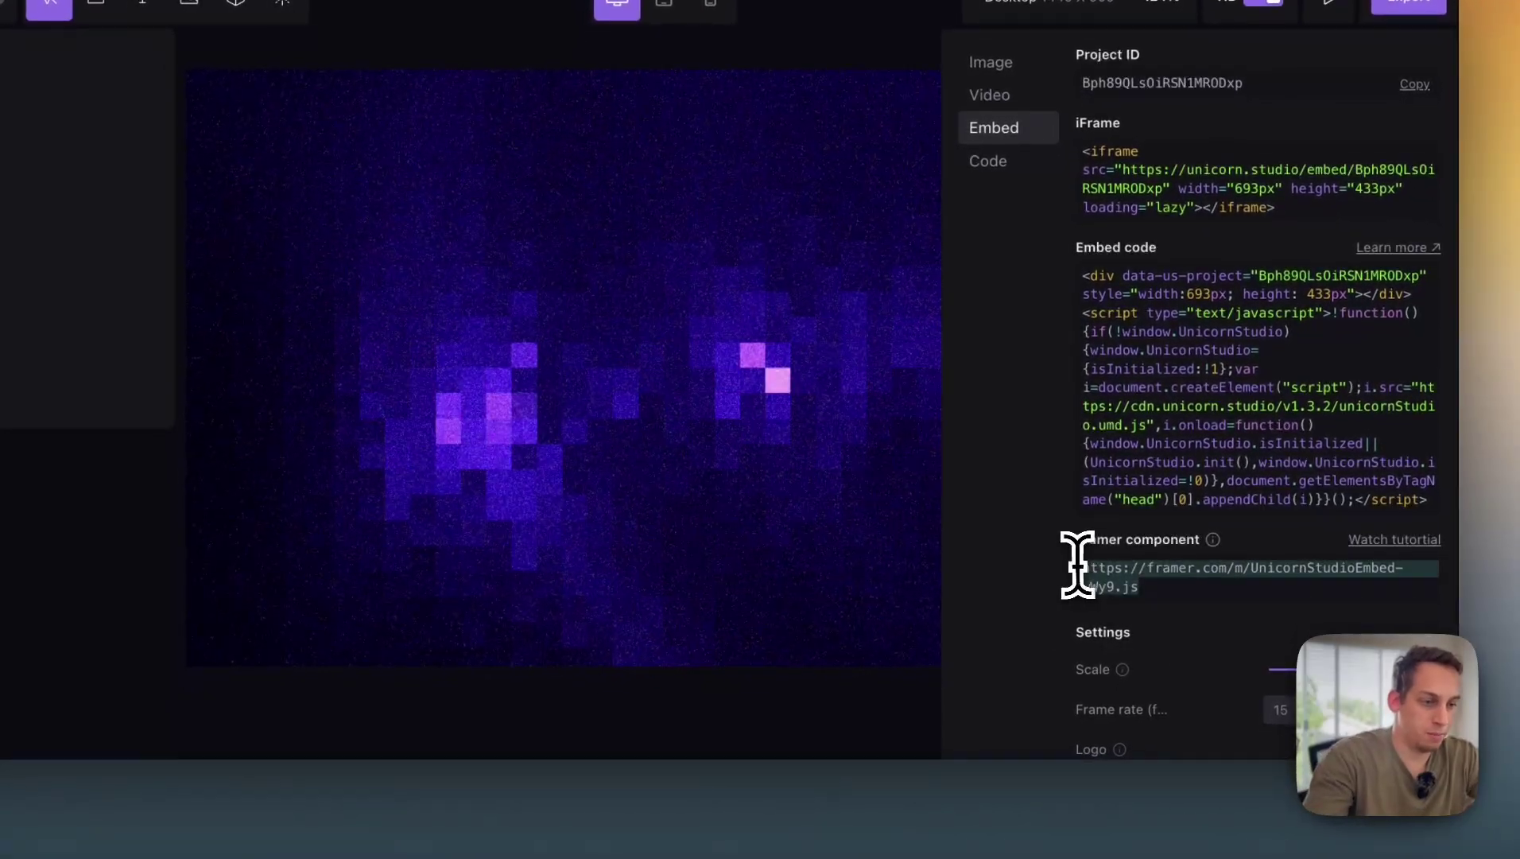
key(super+c)
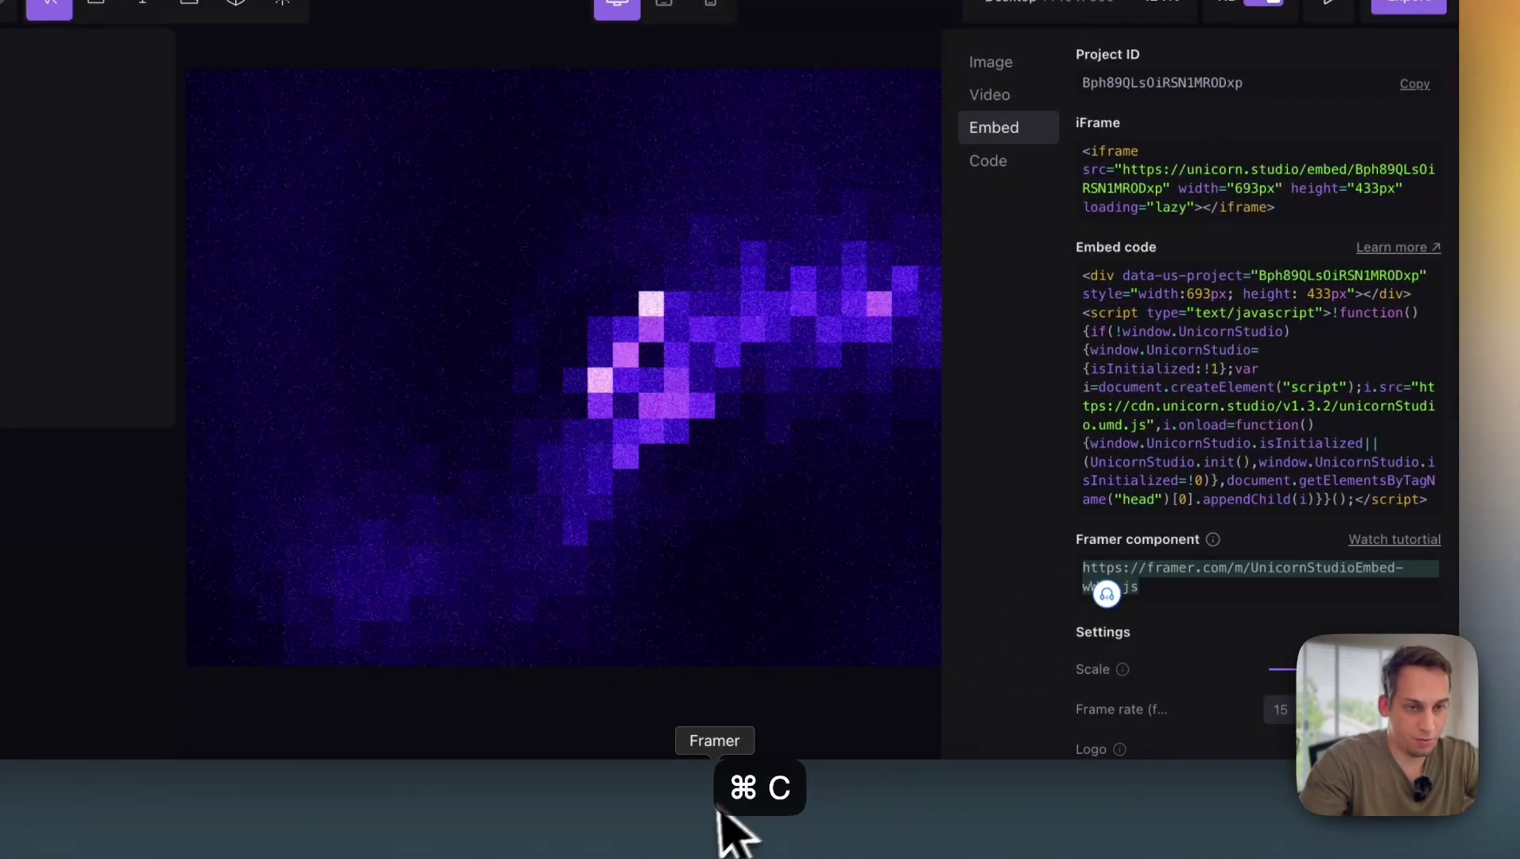
- In Framer, replace the old embed with the pasted Unicorn Studio Embed beside the Desktop frame
click(715, 810)
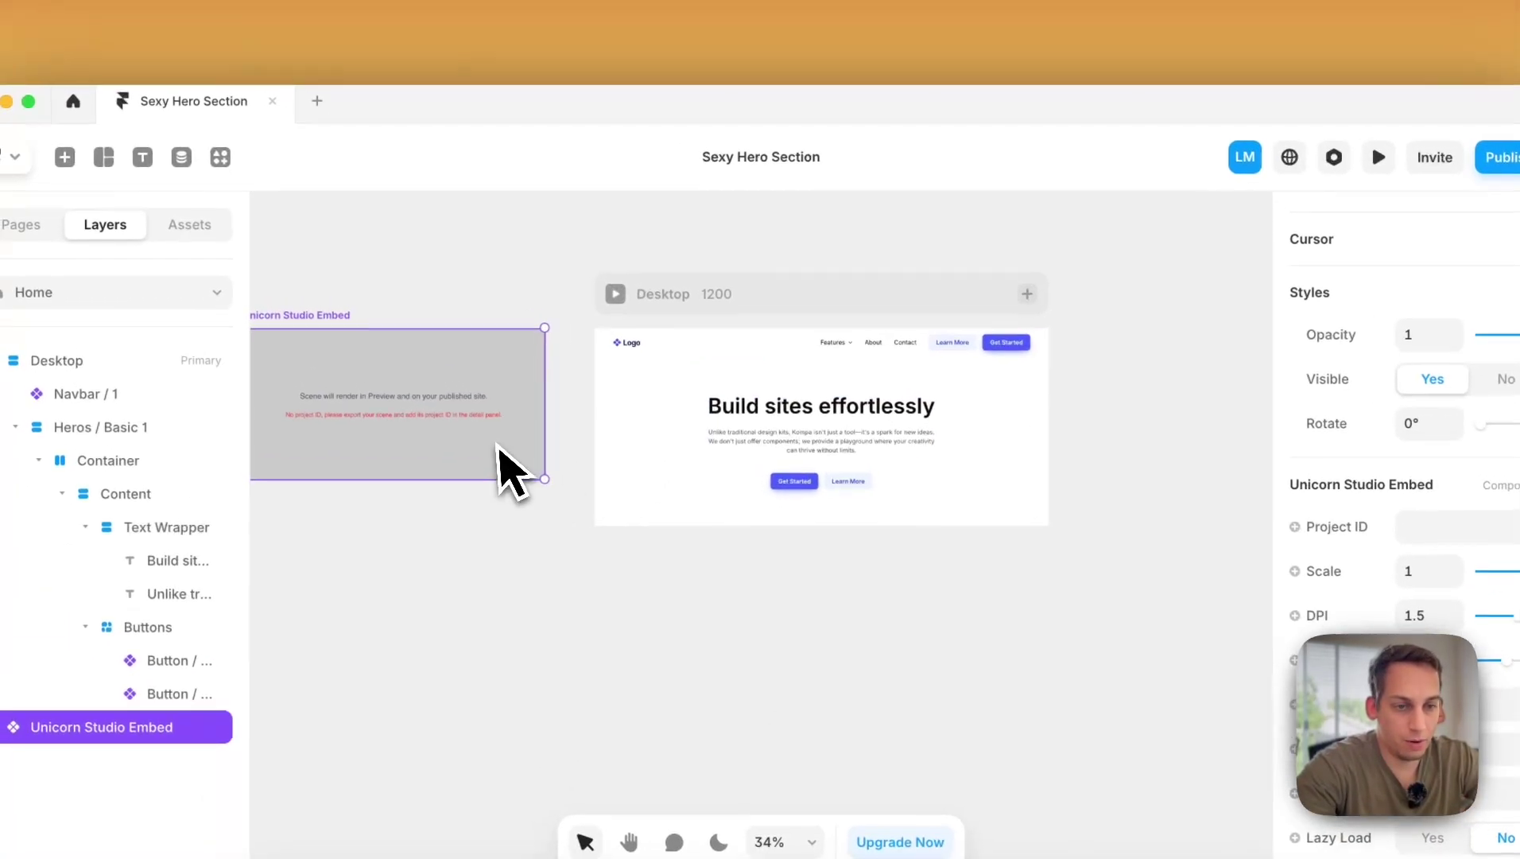
key(BackSpace)
scroll(477, 445, left, 3)
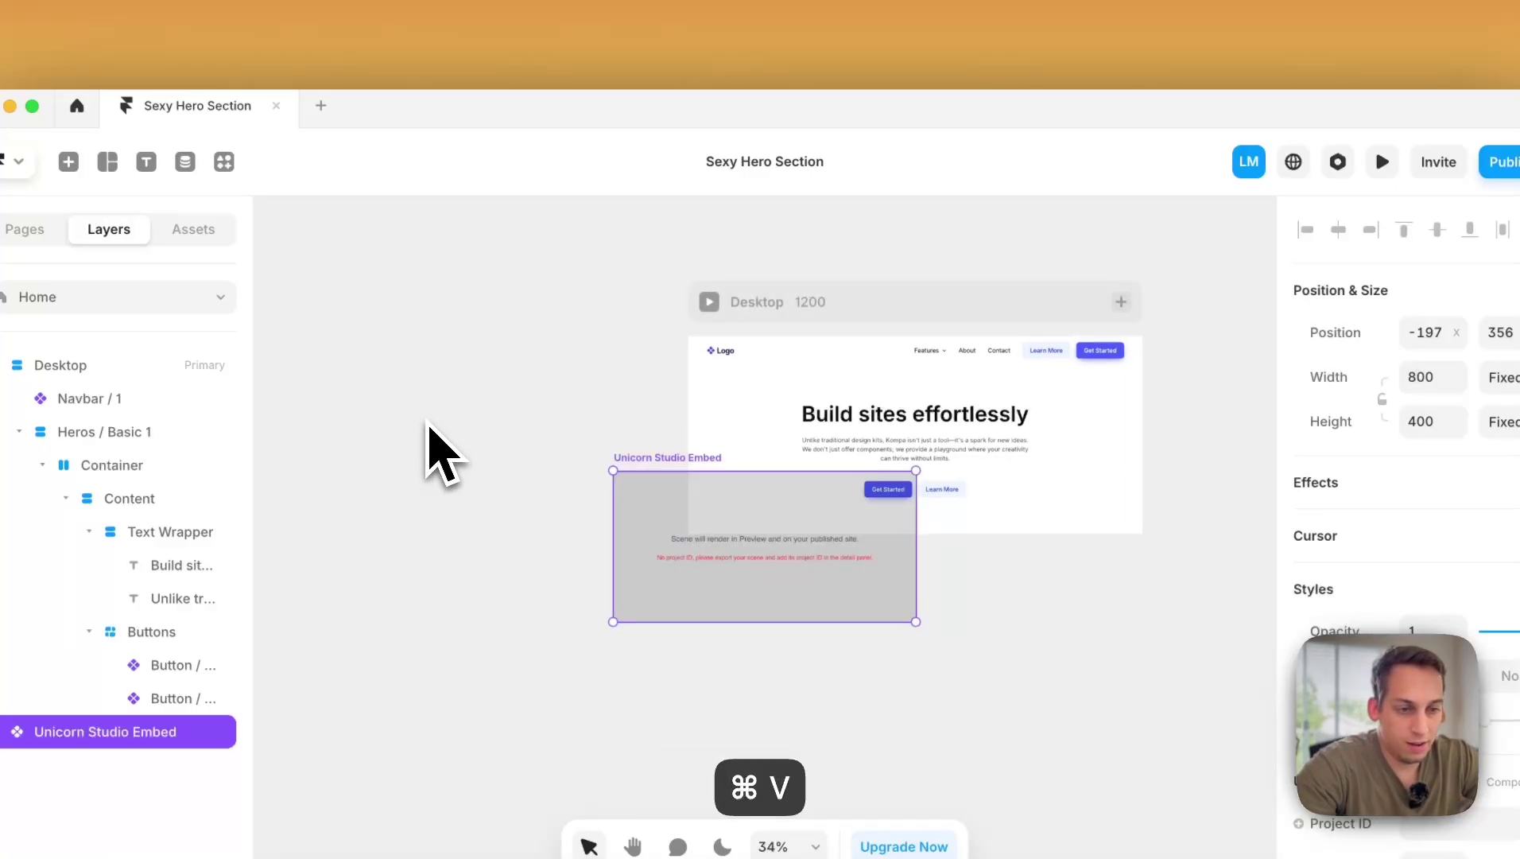
drag(689, 532, 461, 402)
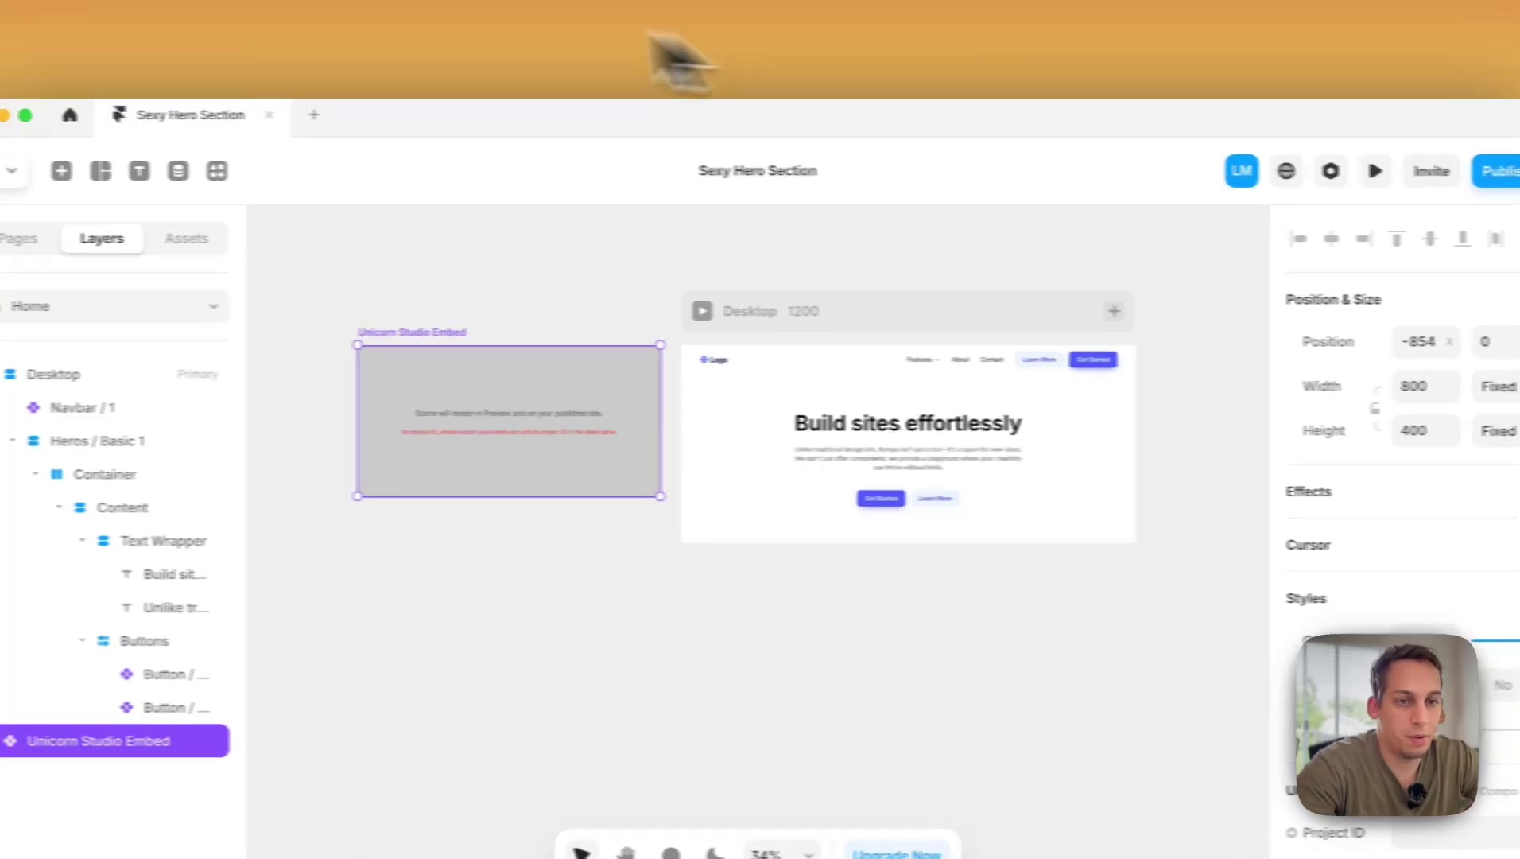
- Copy the data-us-project ID from the embed code into the Framer embed's Project ID field
key(super+Tab)
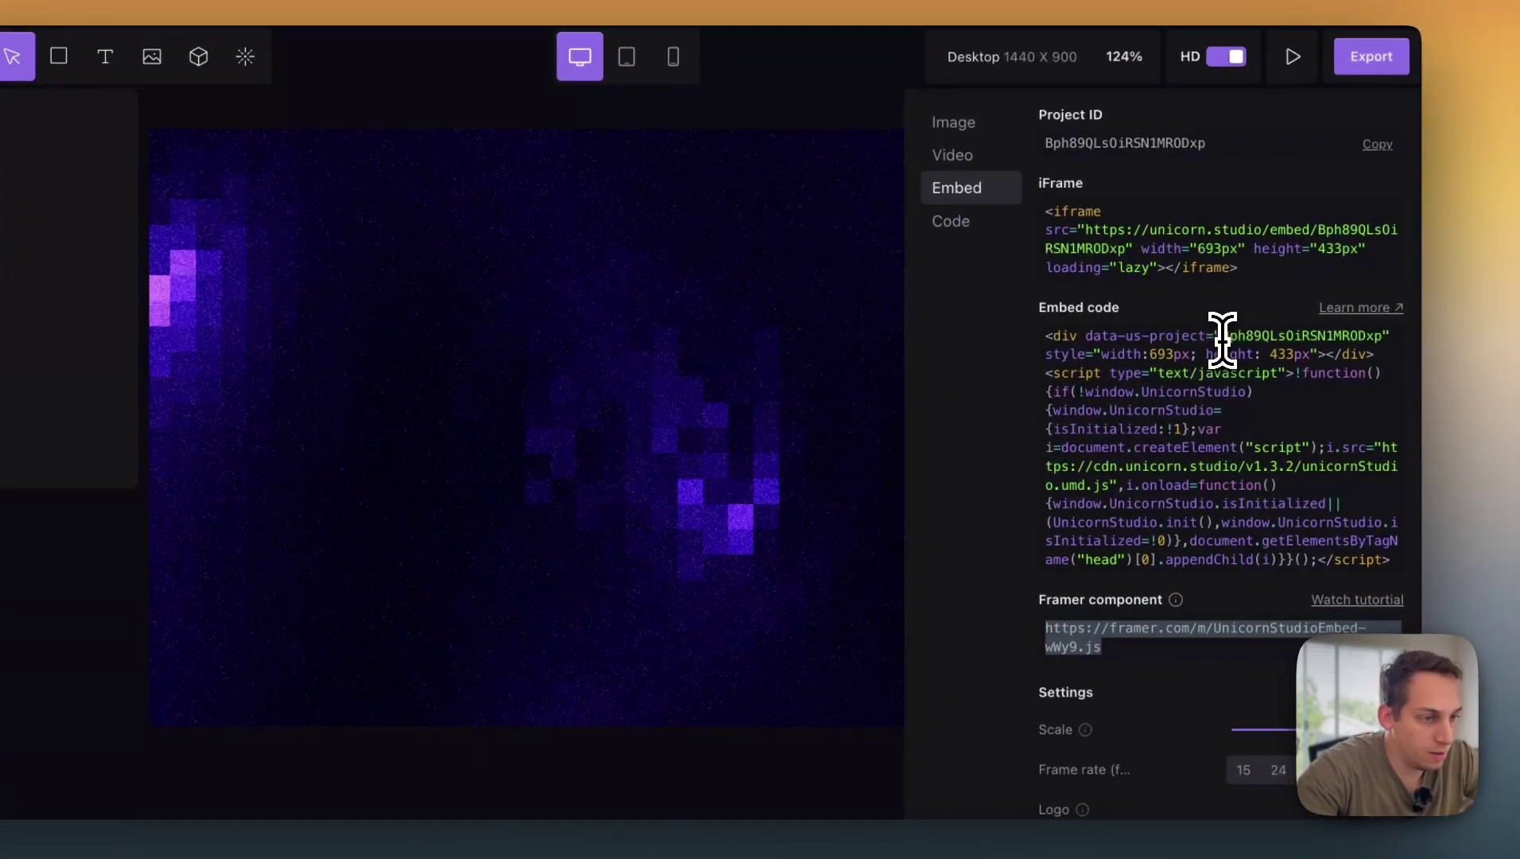
click(1140, 638)
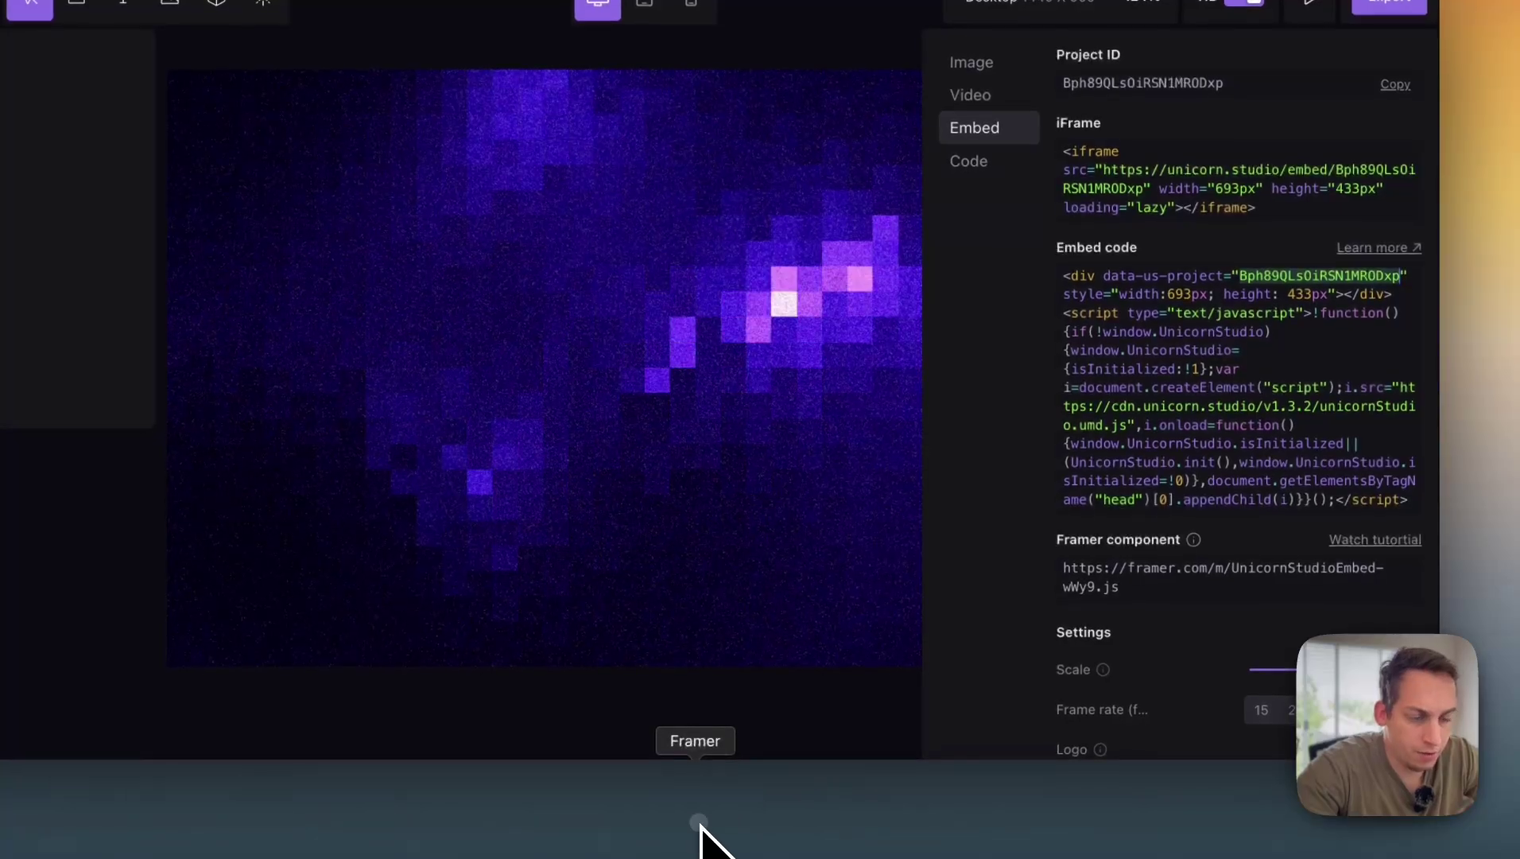
click(696, 834)
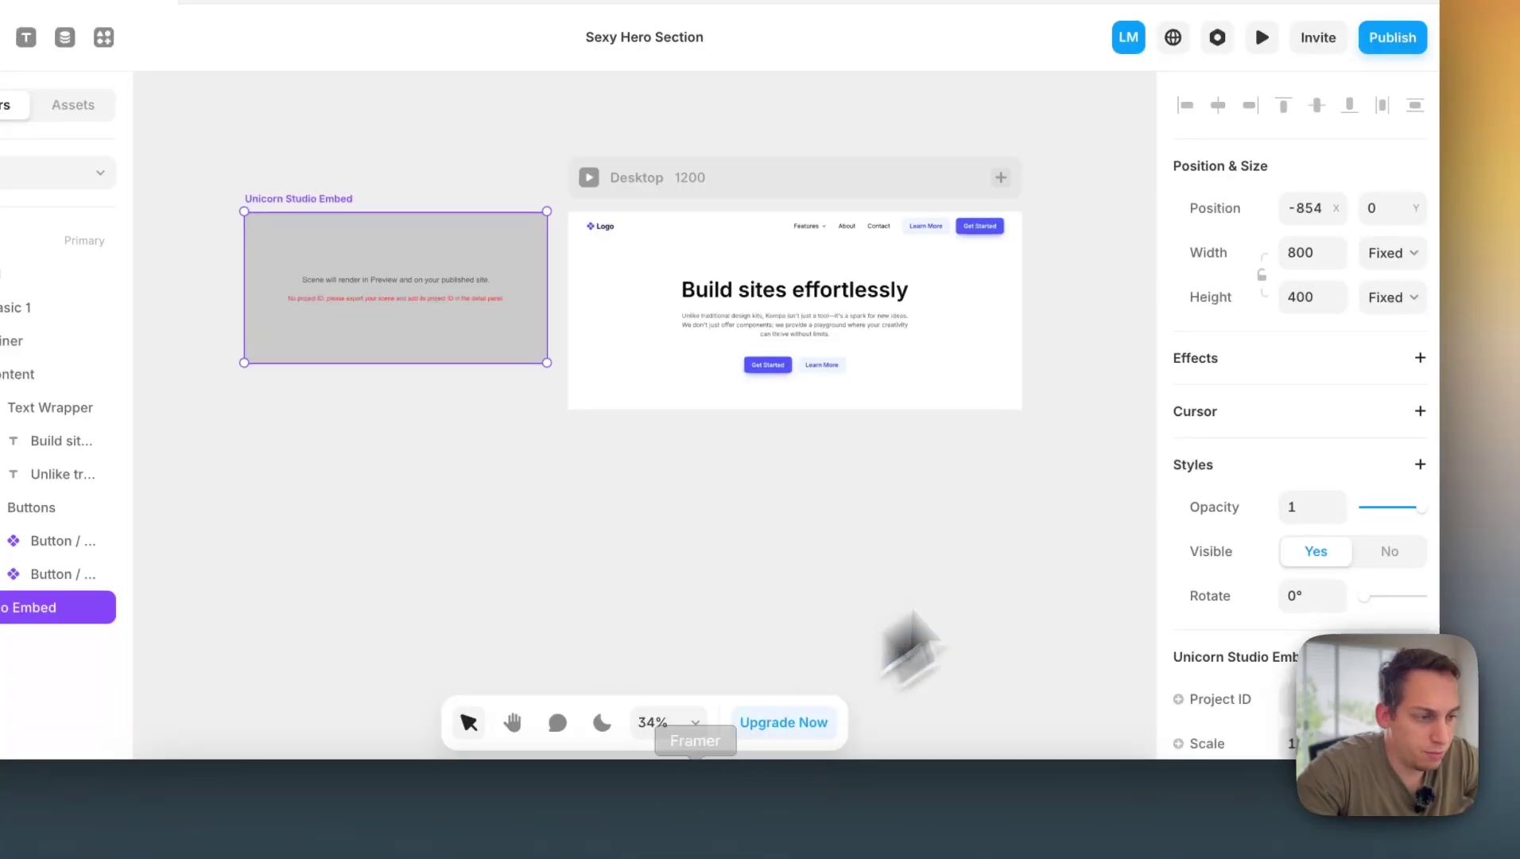
scroll(1215, 577, down, 3)
click(1308, 598)
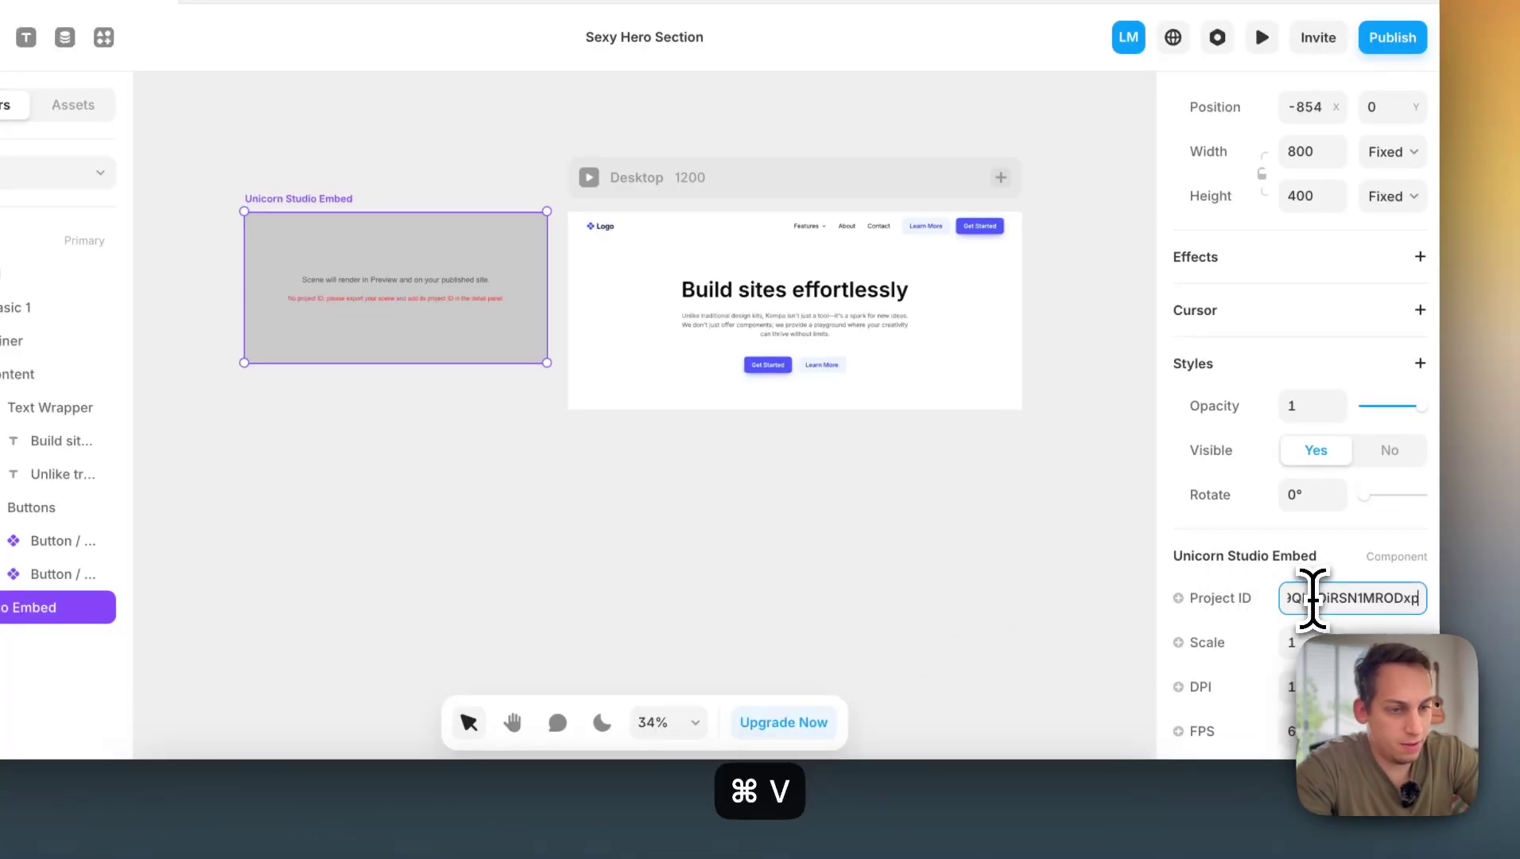
click(791, 594)
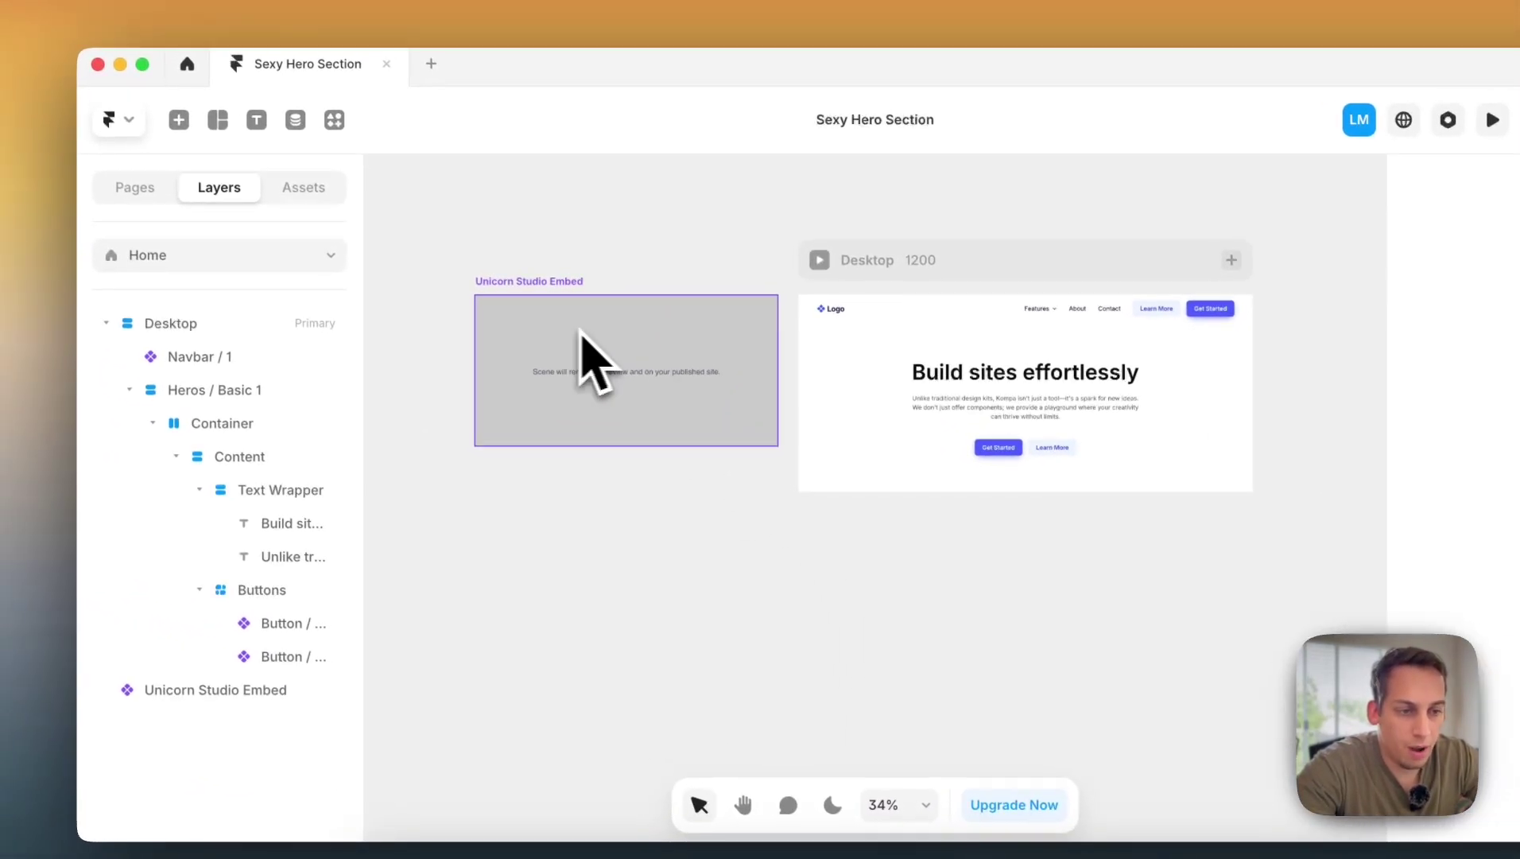
click(815, 398)
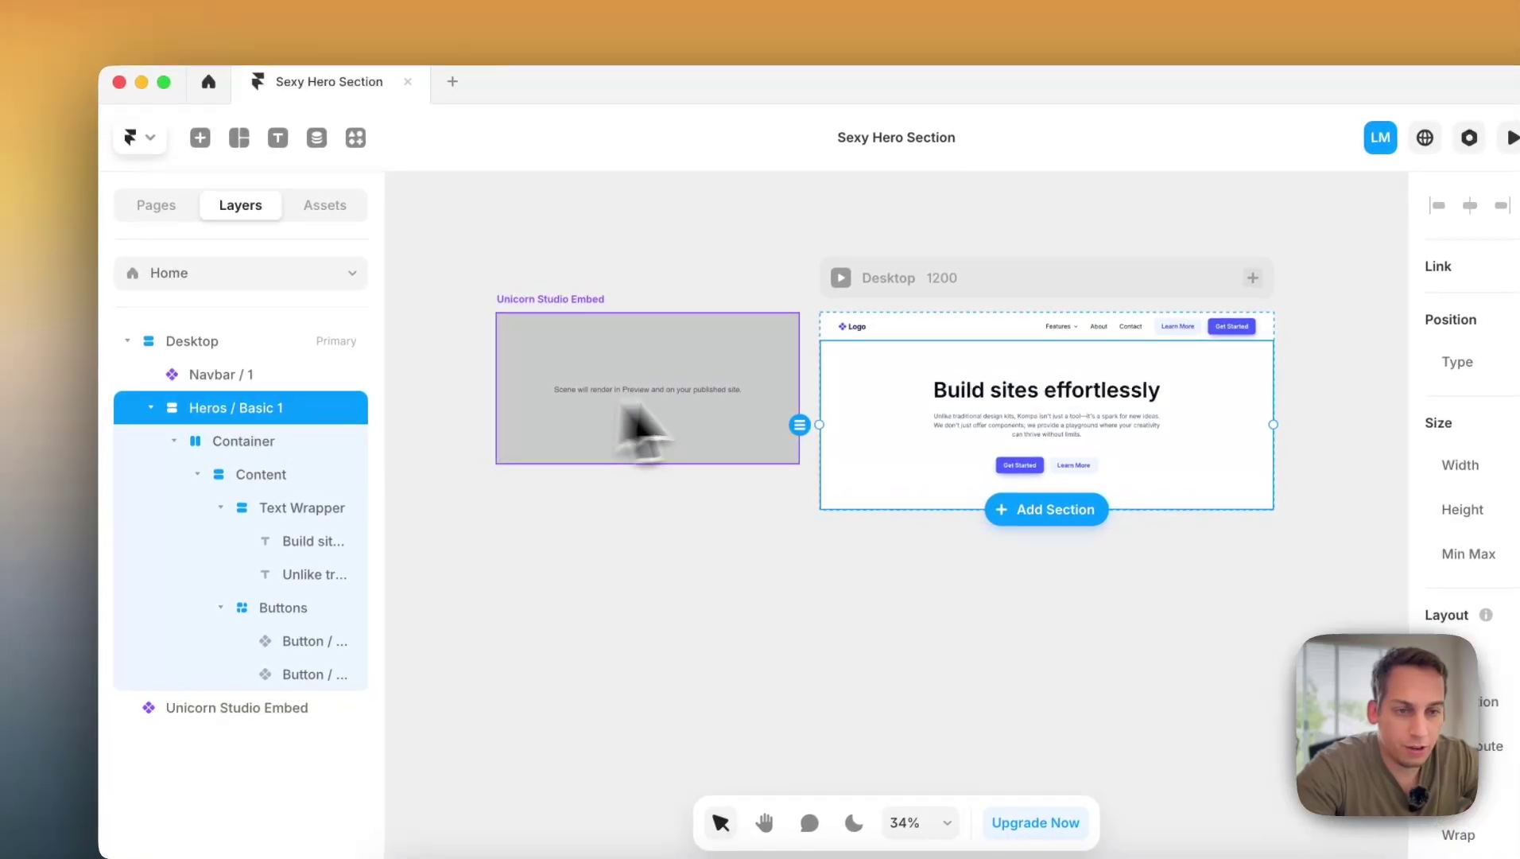
- Drag the Unicorn Studio Embed onto the Heros / Basic 1 section, forming a Stack, and select the embed inside it
click(604, 397)
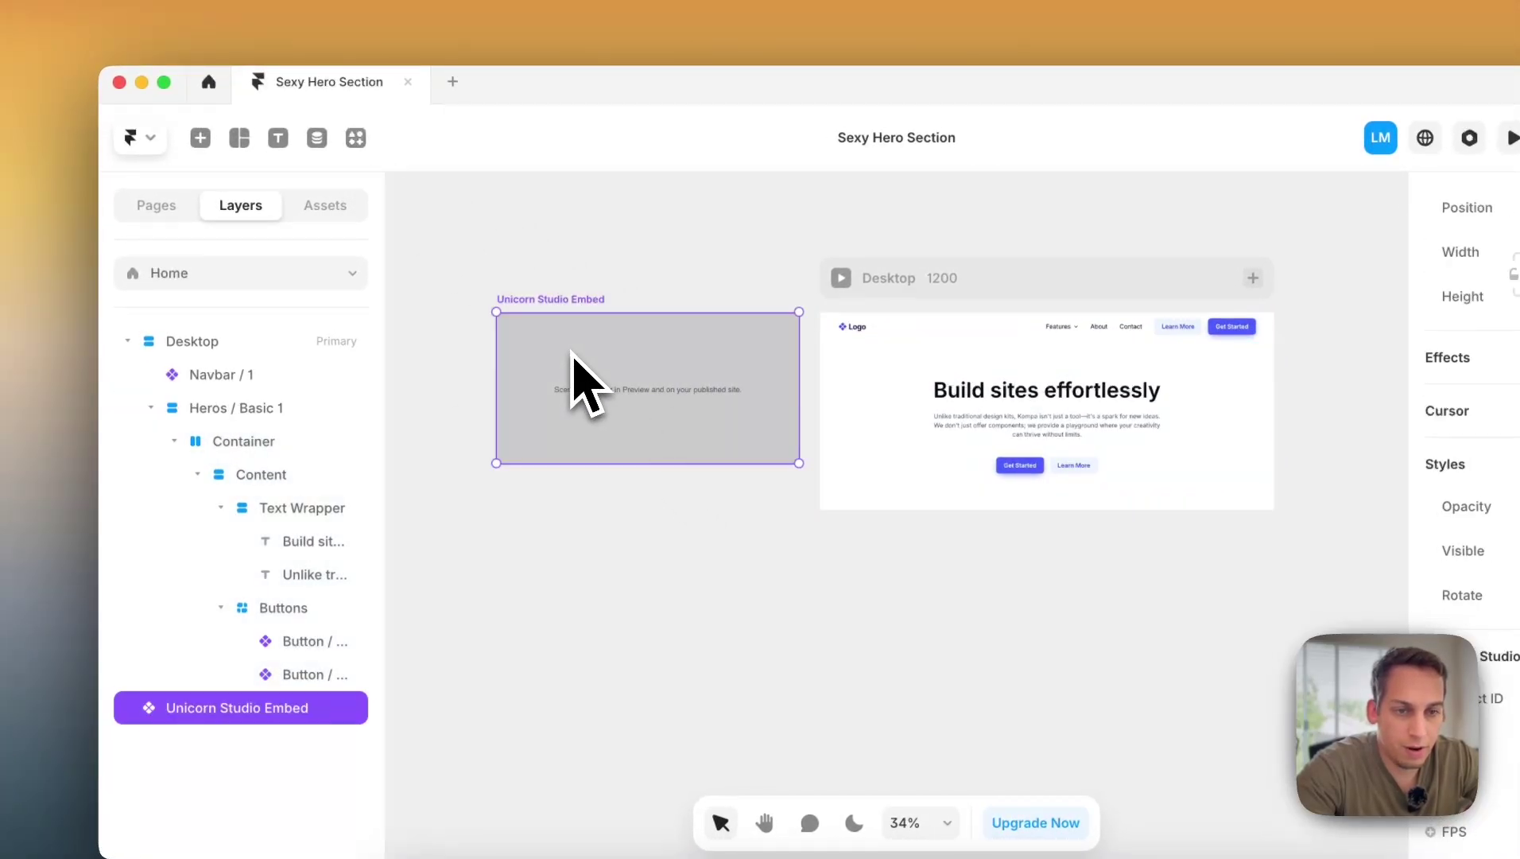
click(362, 143)
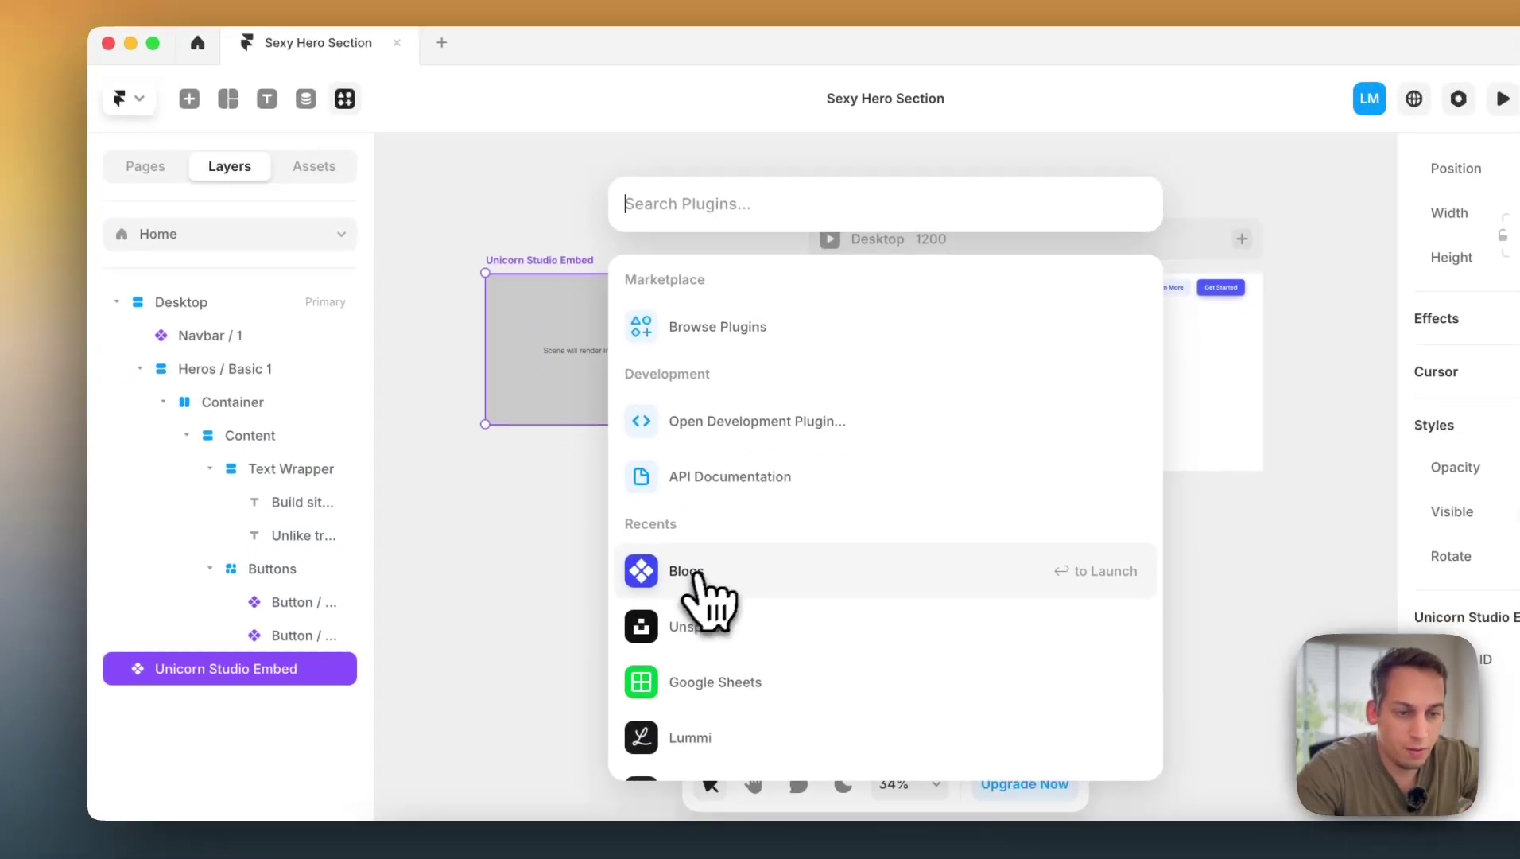
key(Escape)
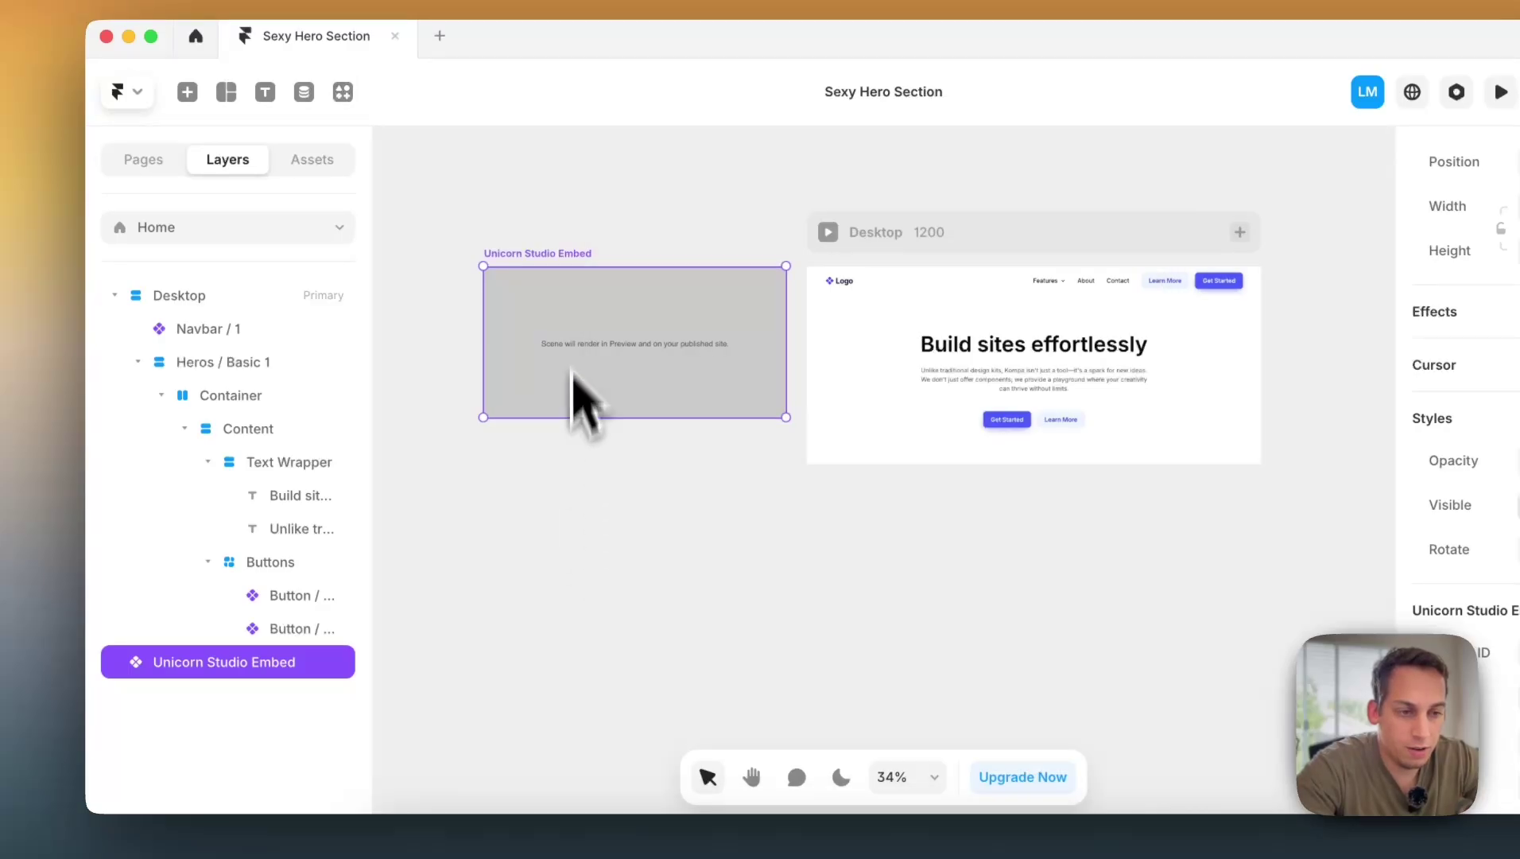
drag(577, 390, 819, 338)
click(138, 362)
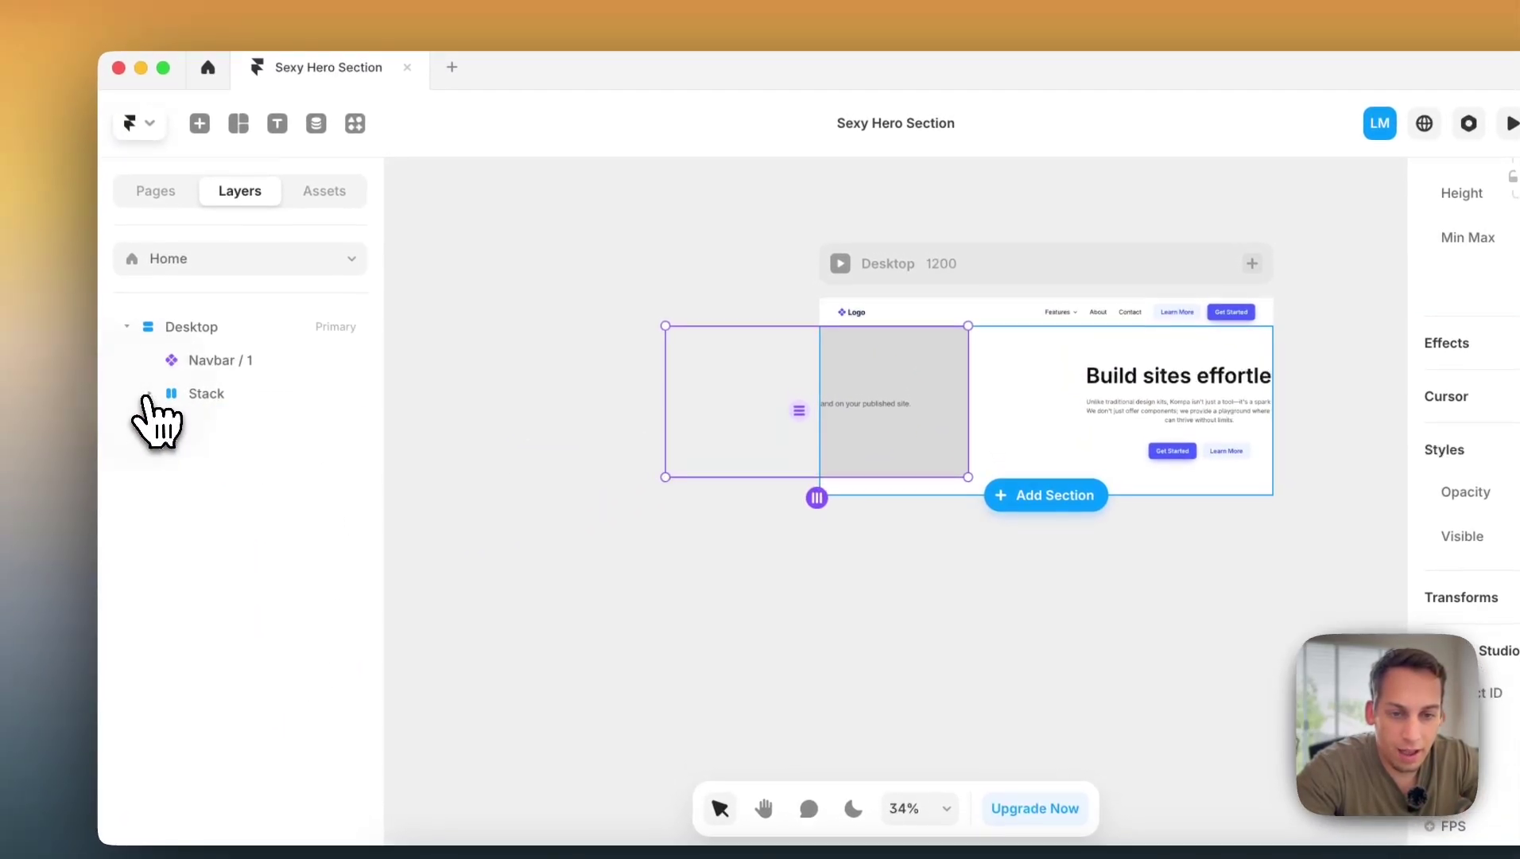
click(138, 361)
click(174, 461)
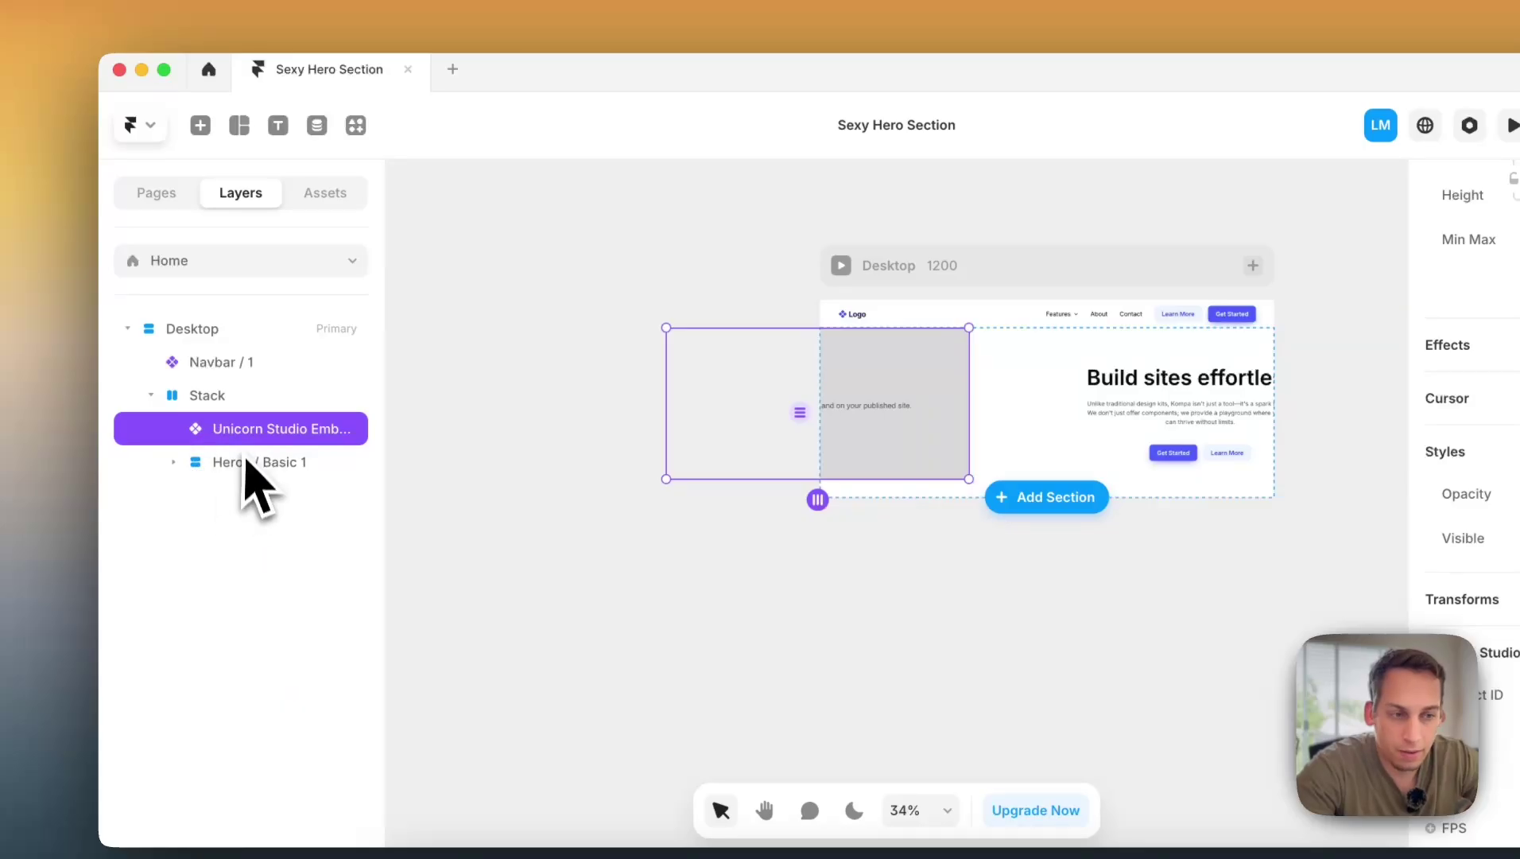
click(229, 396)
click(233, 433)
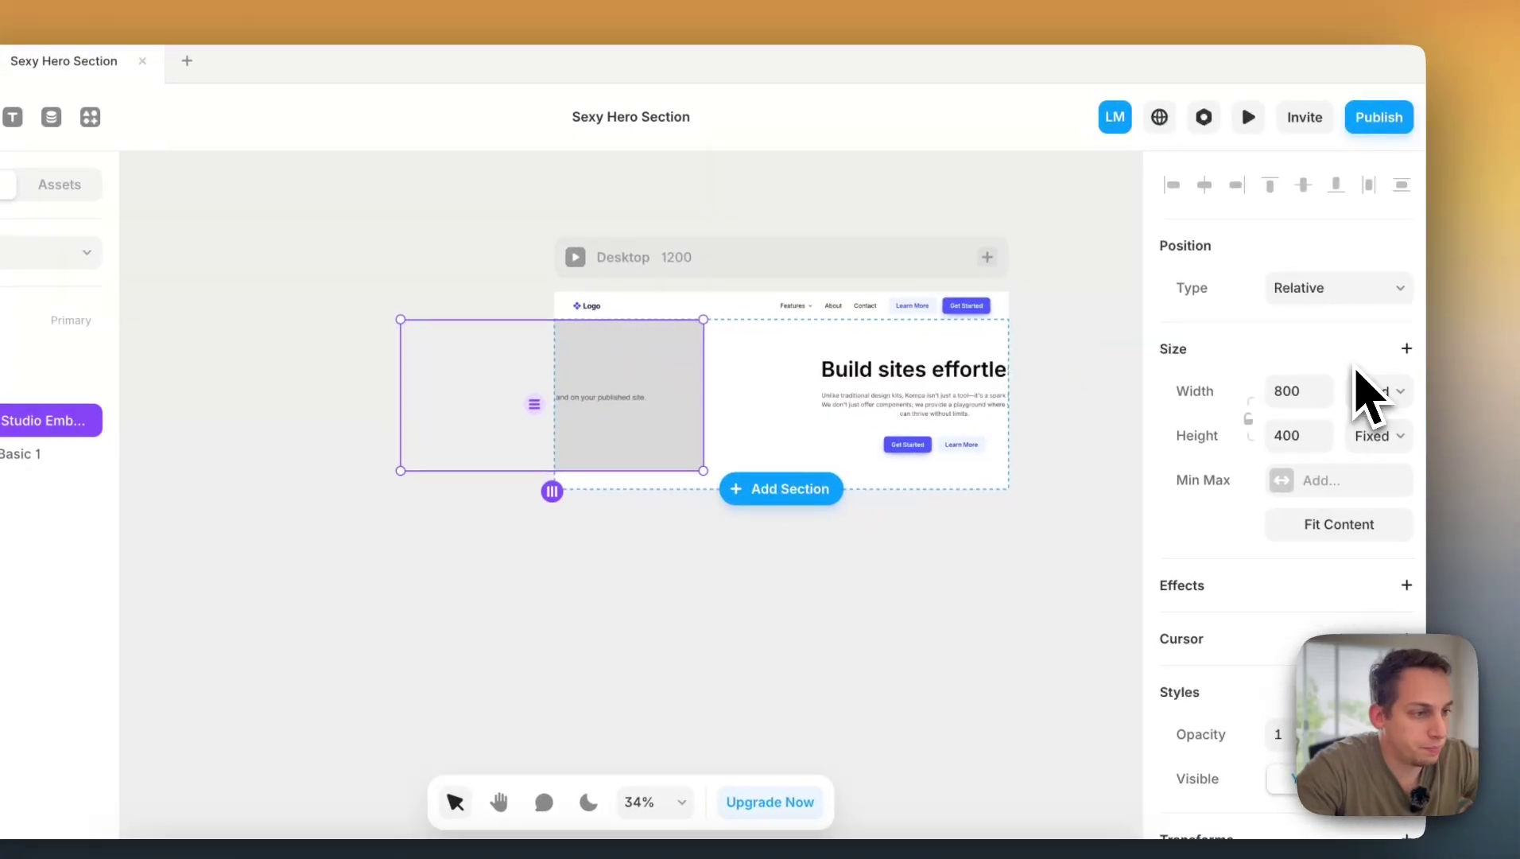
- Set the Unicorn Studio embed's Position Type to Absolute
click(1343, 288)
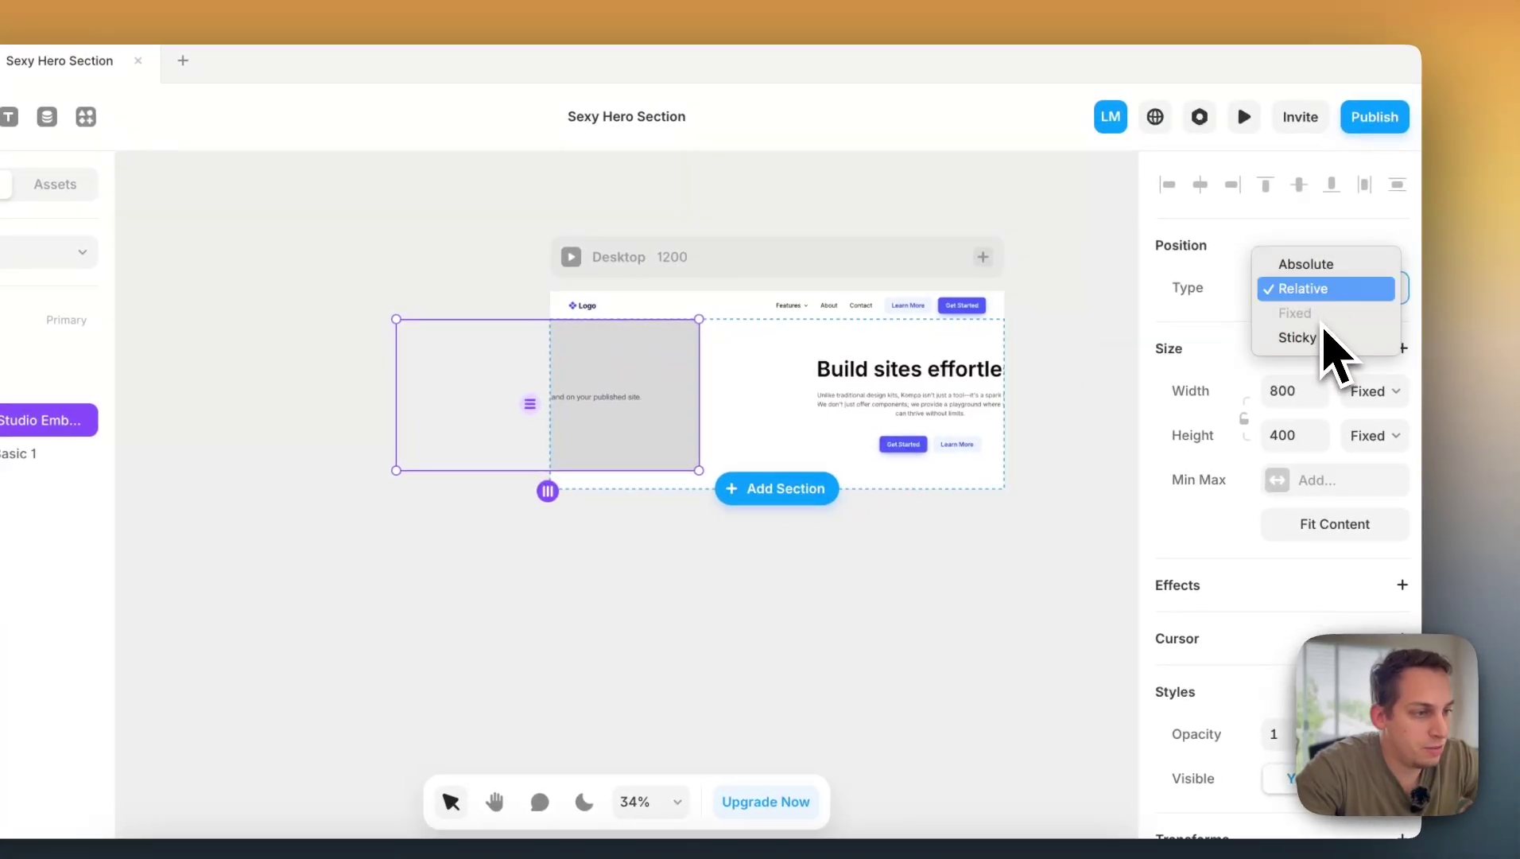
click(1308, 264)
scroll(1303, 461, down, 2)
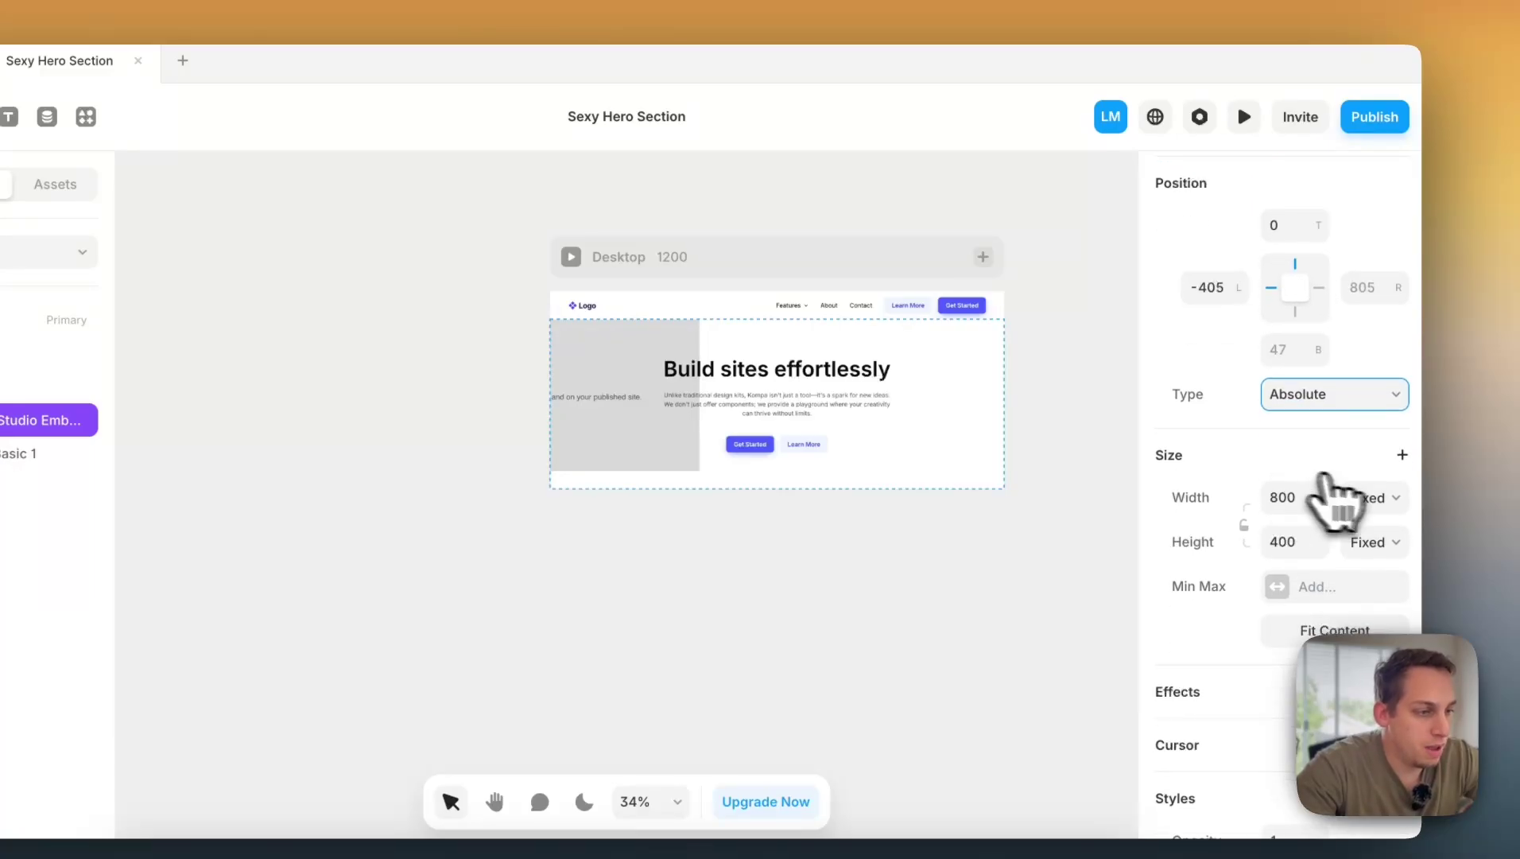
- Size the embed to 100% relative width and 100% relative height
click(1374, 499)
click(1361, 523)
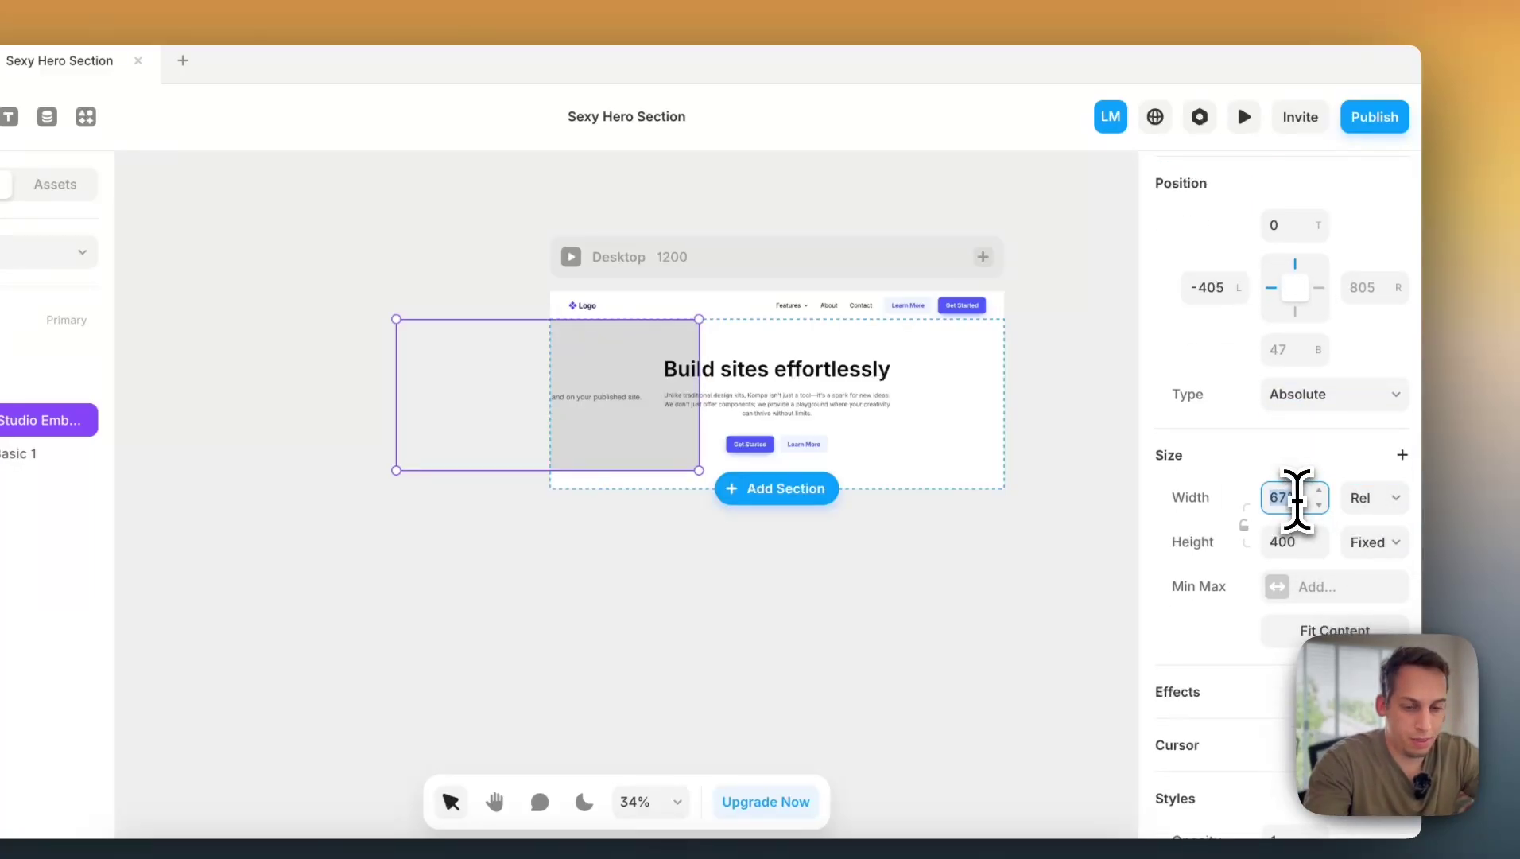
click(1295, 497)
text(100)
key(Return)
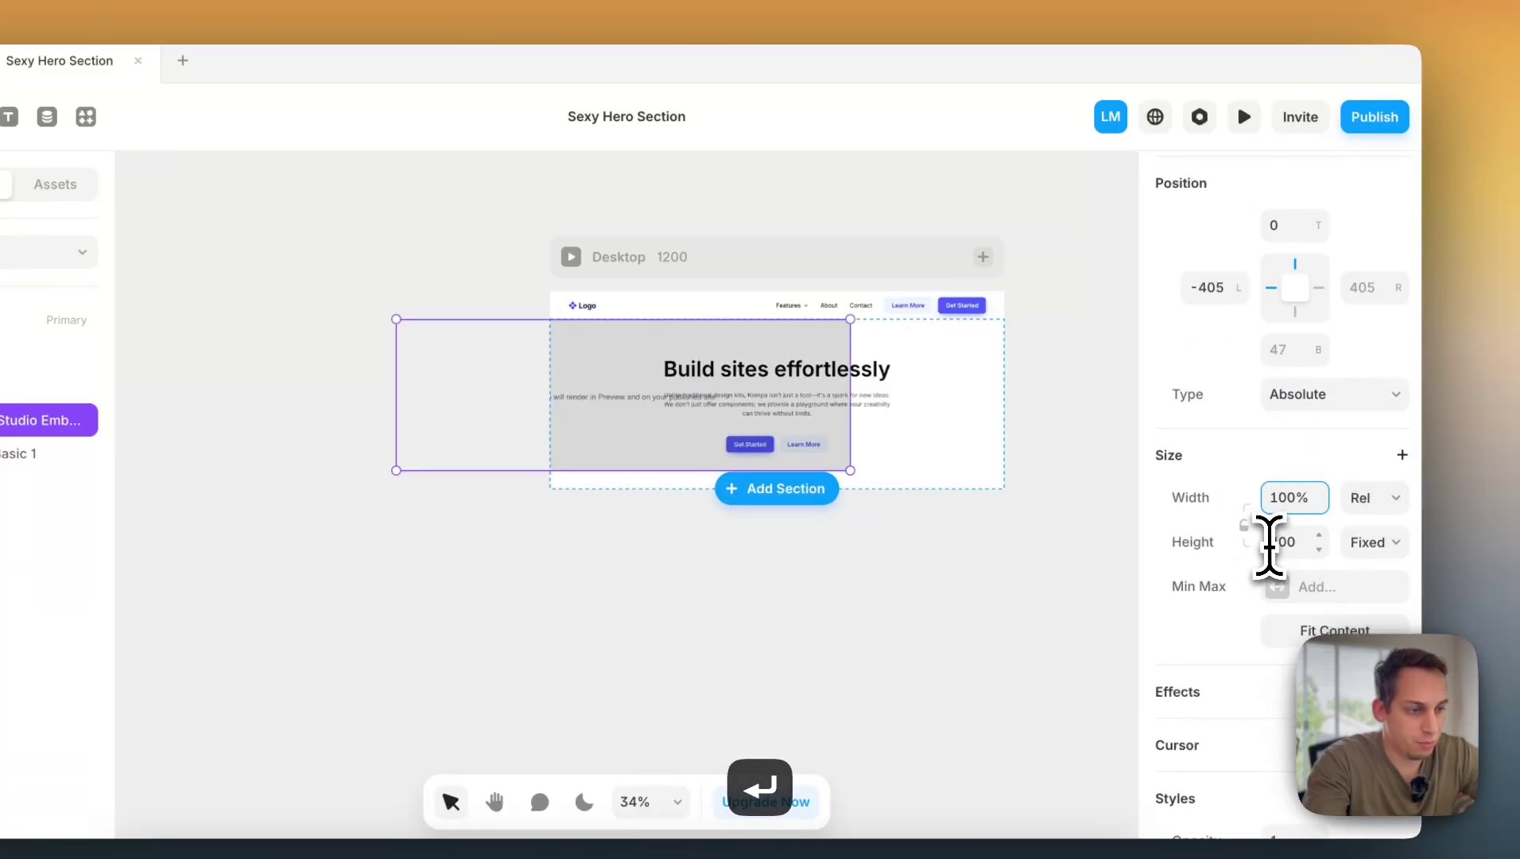
click(1278, 542)
text(100)
key(Return)
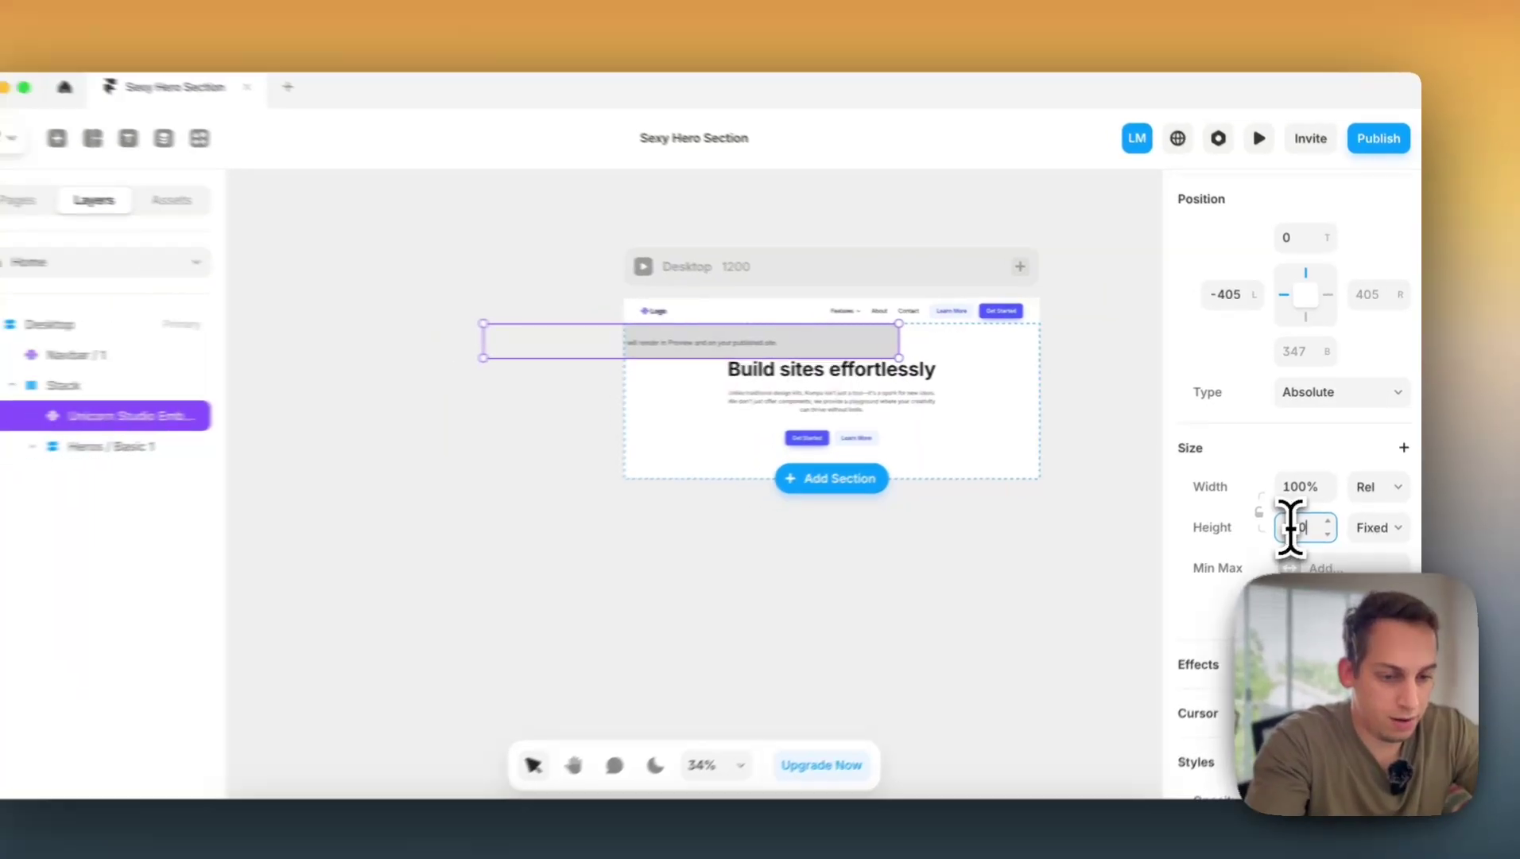
text(%)
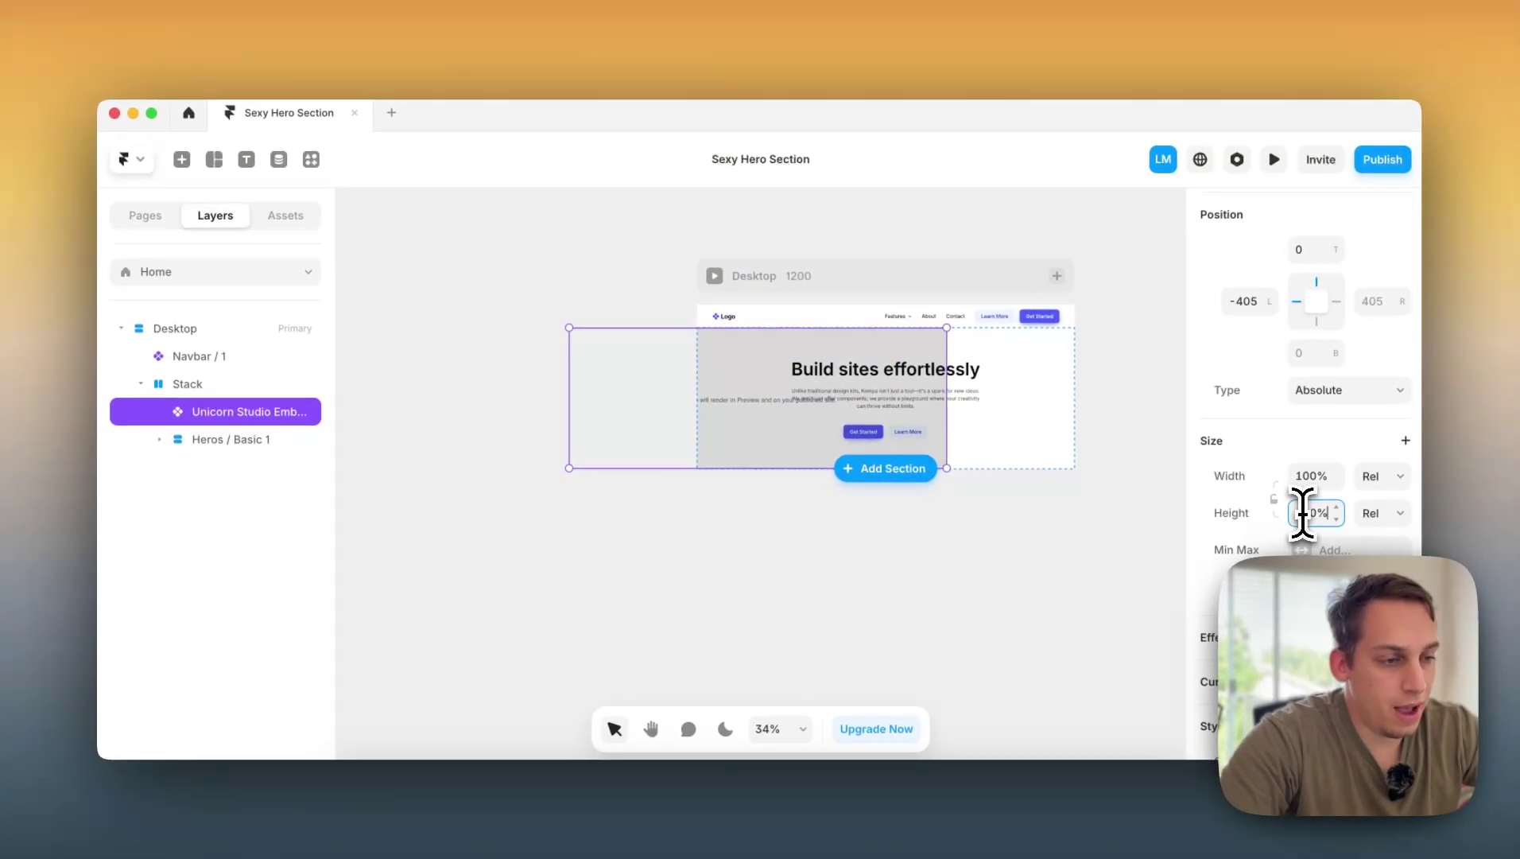
scroll(1286, 270, up, 1)
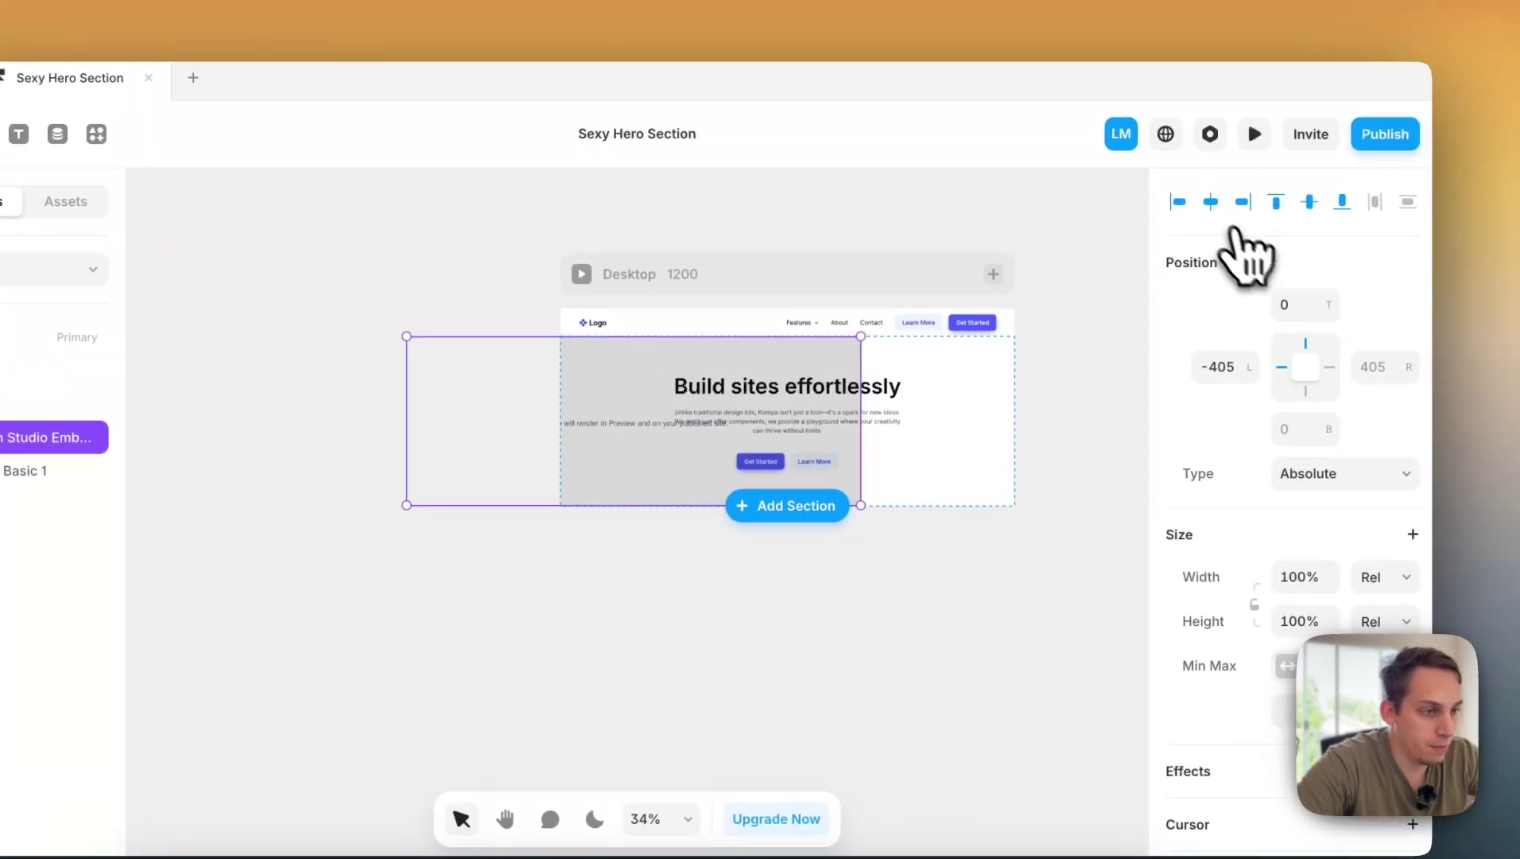
- Centre the embed horizontally and vertically in the hero and set its Z Index to 0
click(1202, 204)
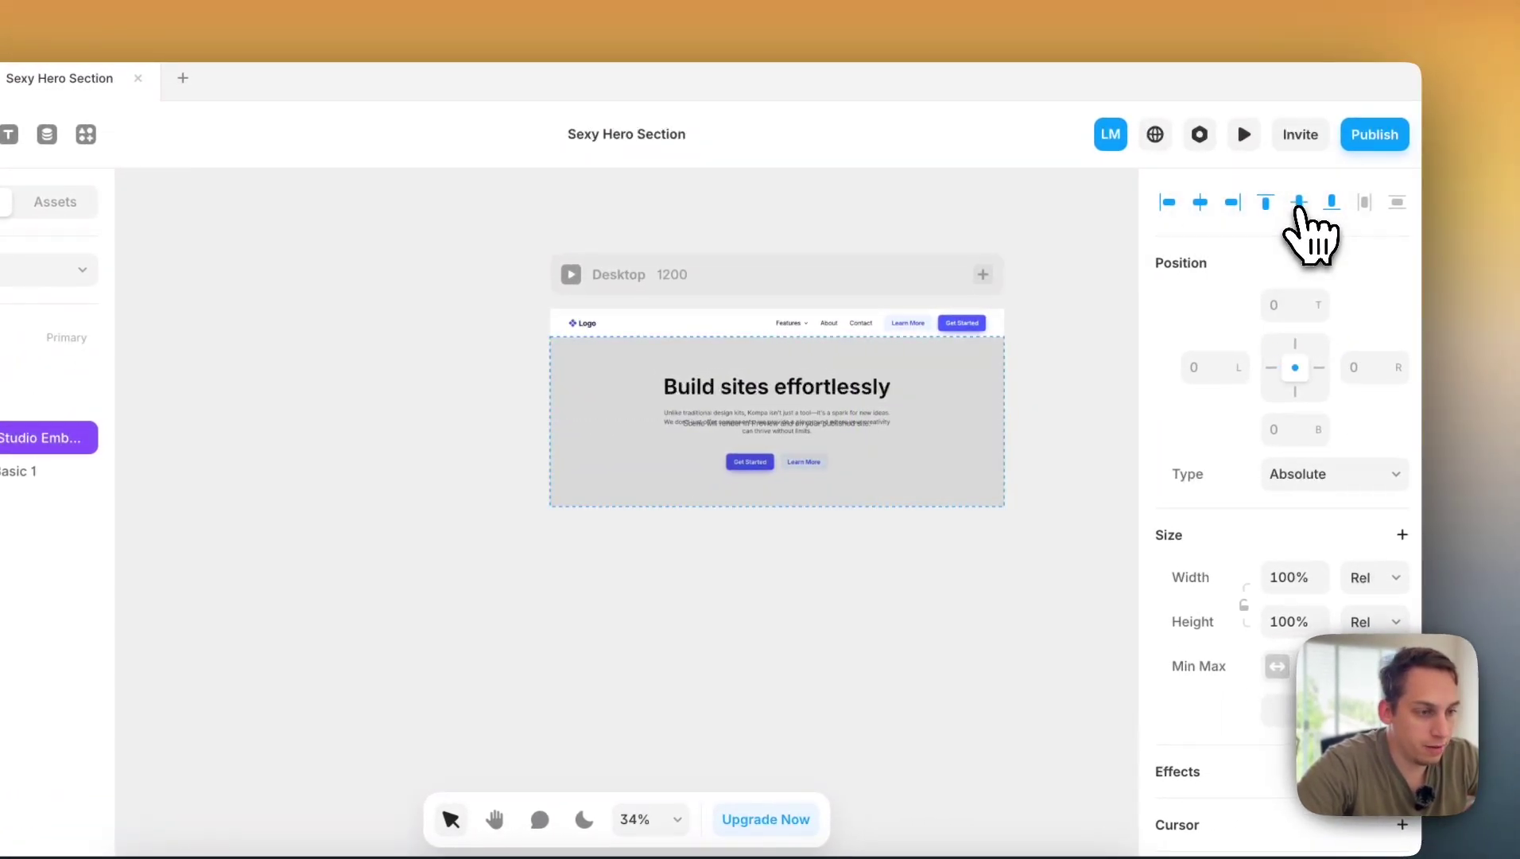
click(1300, 203)
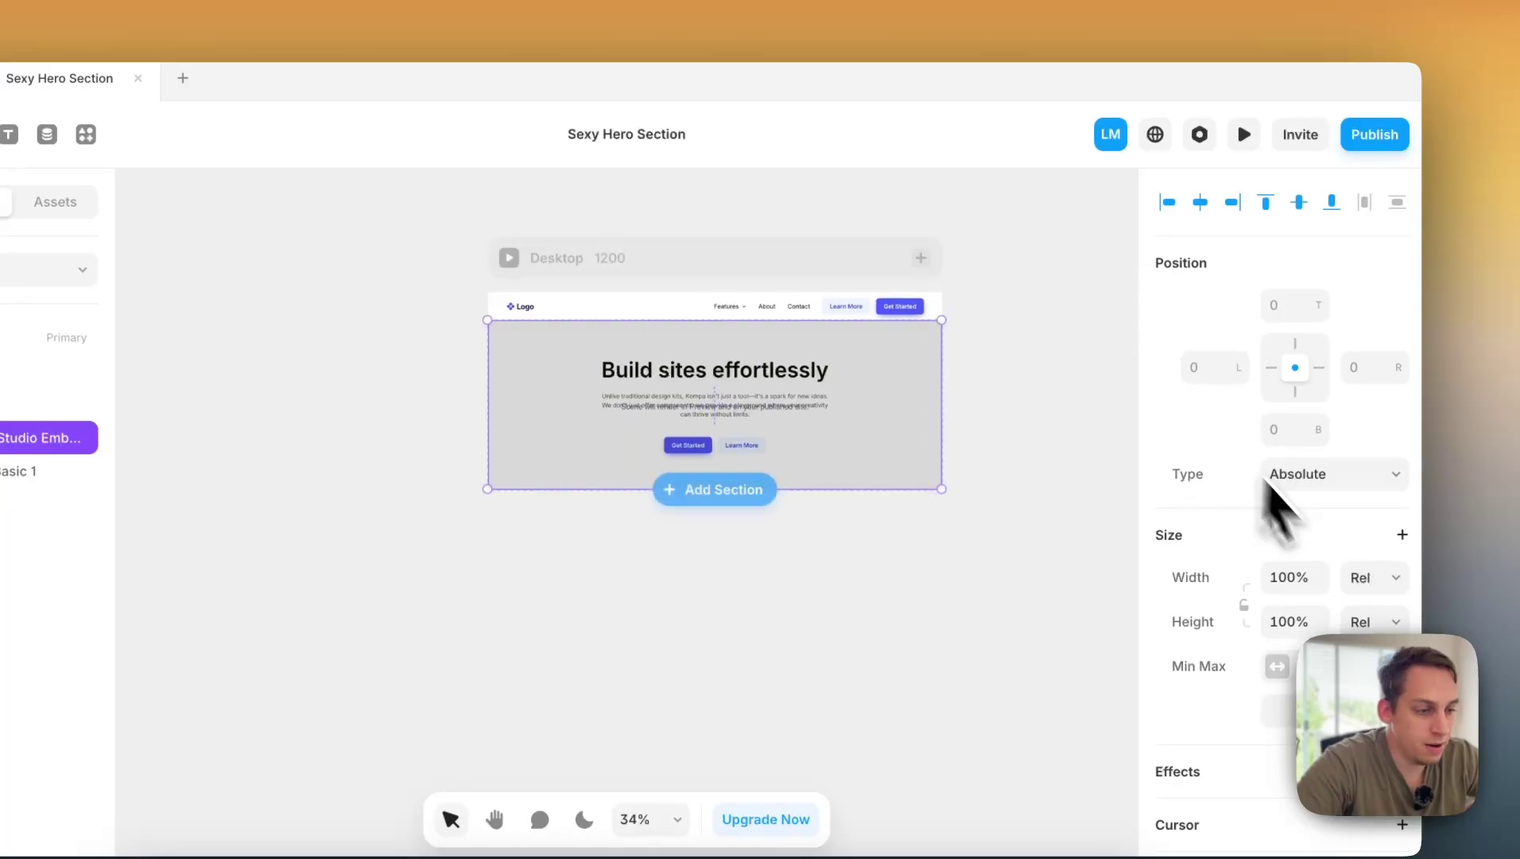
scroll(1304, 540, down, 10)
scroll(1342, 566, up, 2)
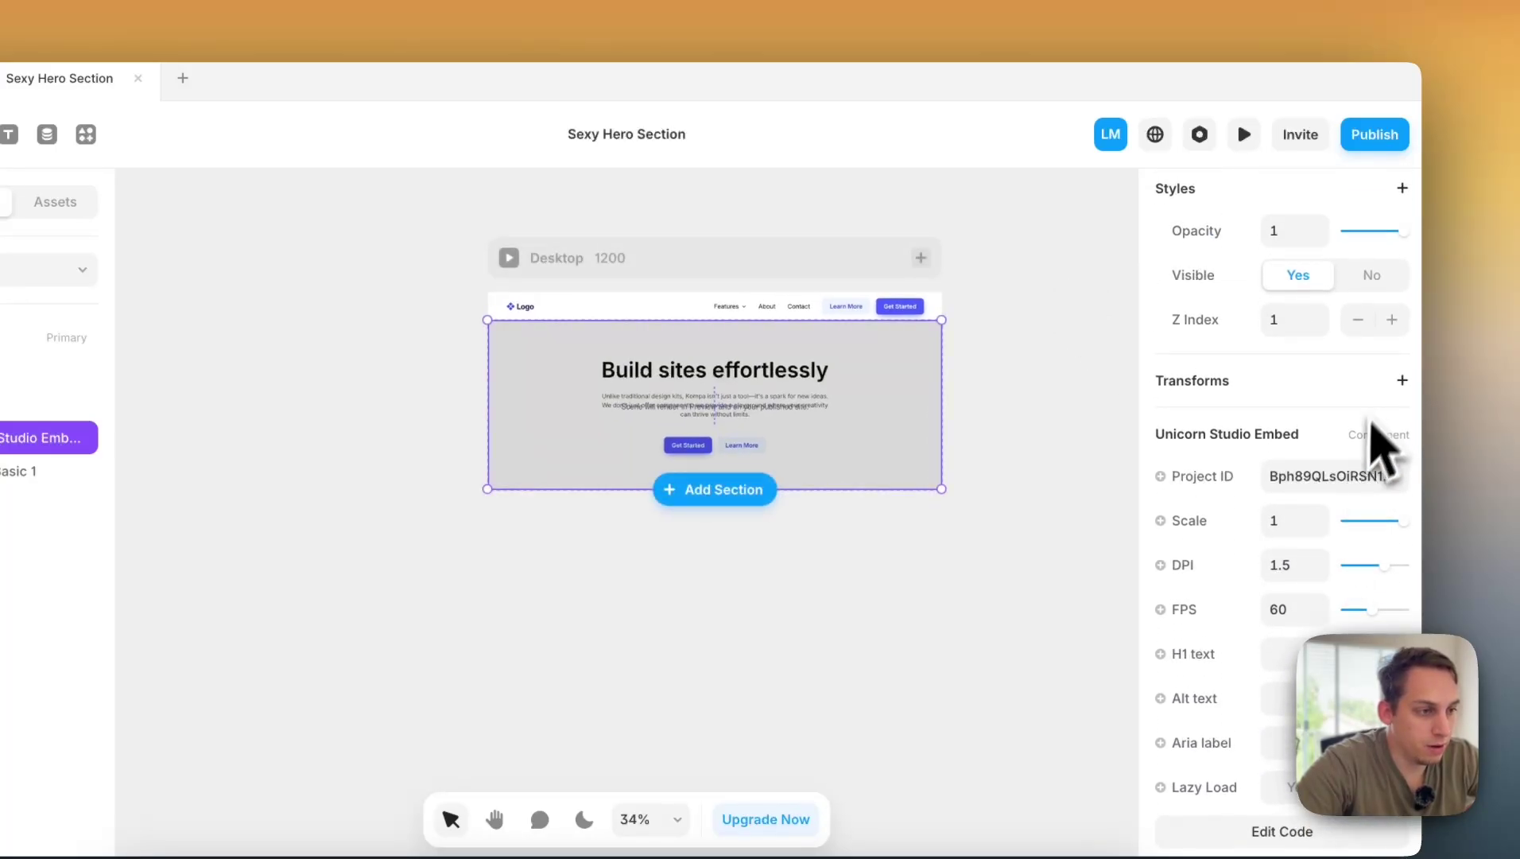
click(1361, 322)
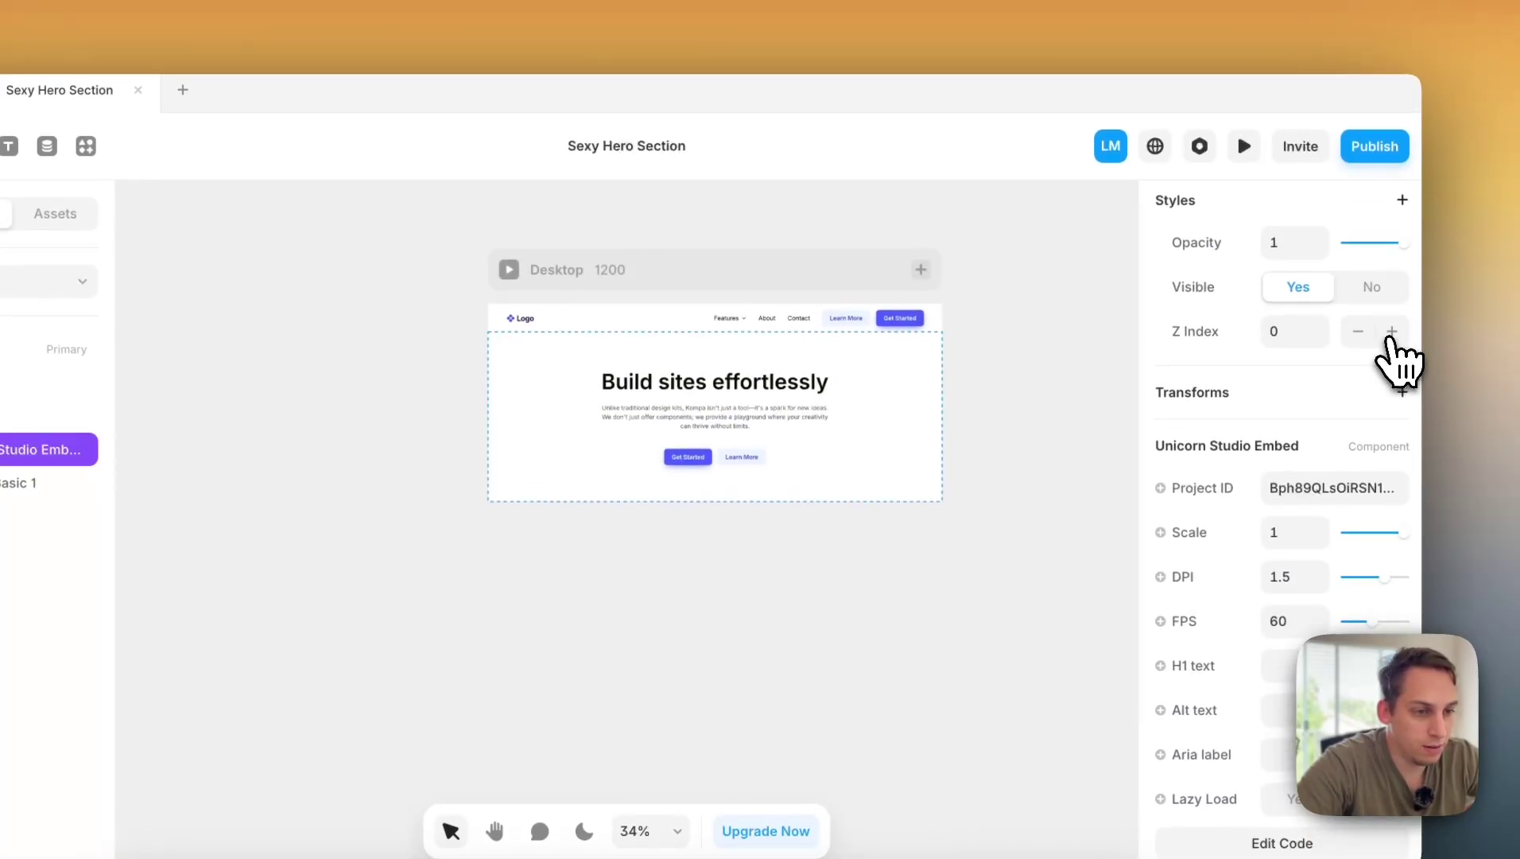
click(1389, 322)
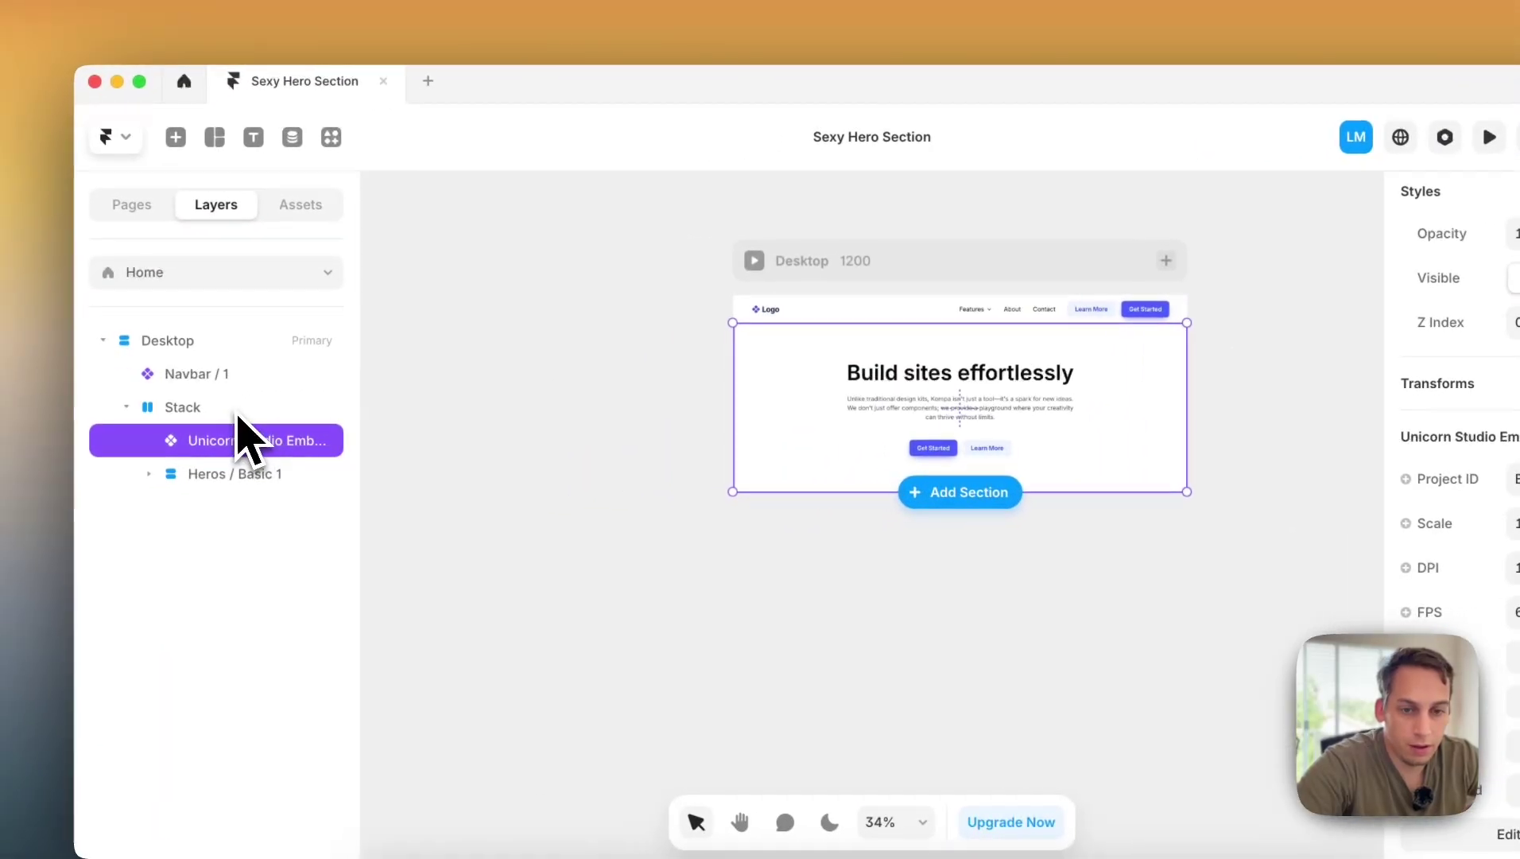
- Remove the white Fill from the Heros / Basic 1 section
click(239, 407)
scroll(1406, 602, down, 10)
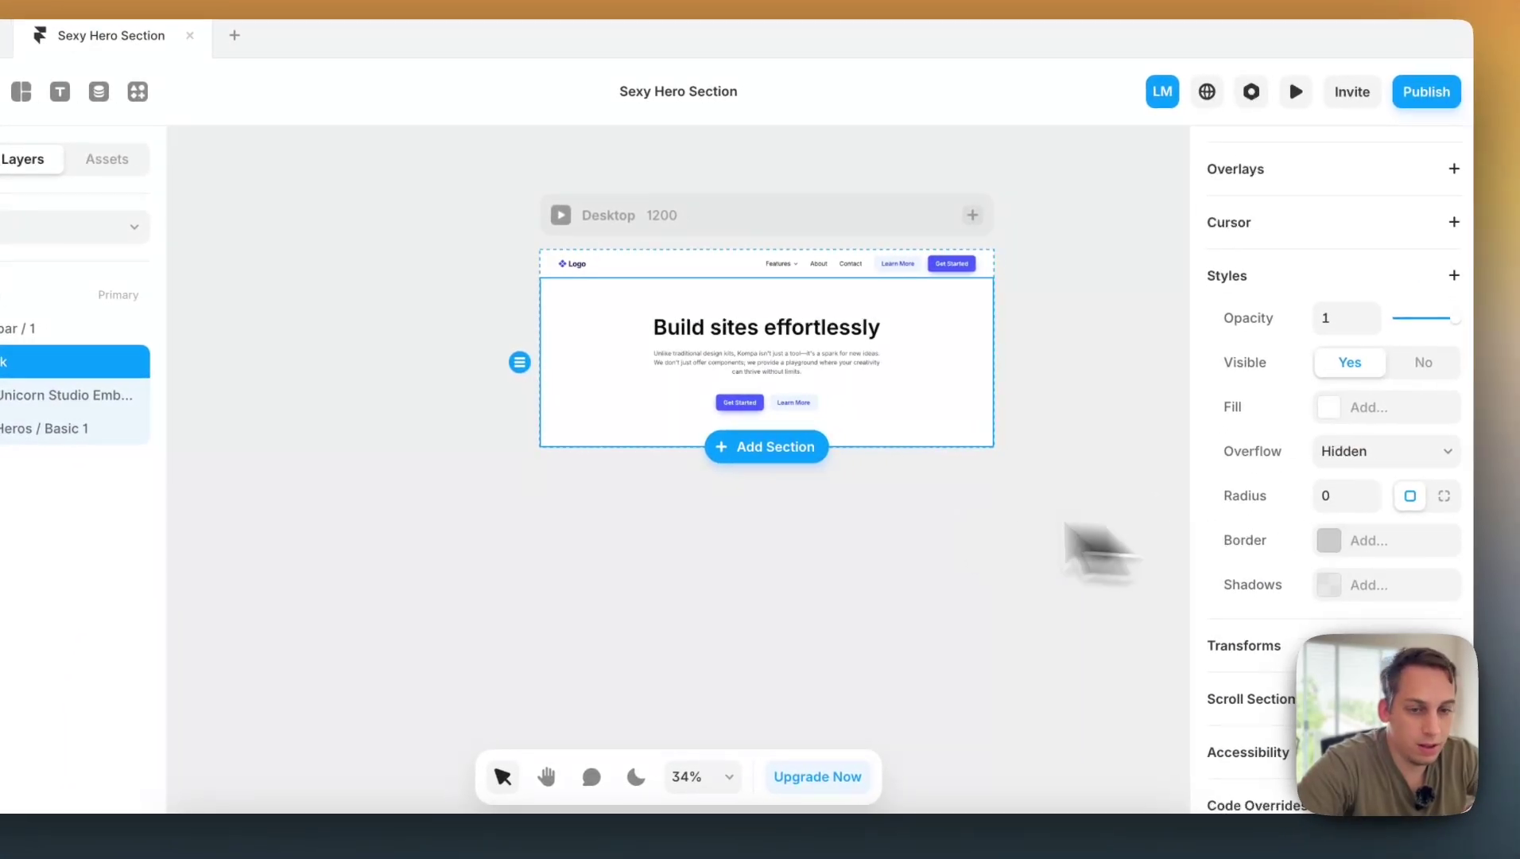
click(275, 430)
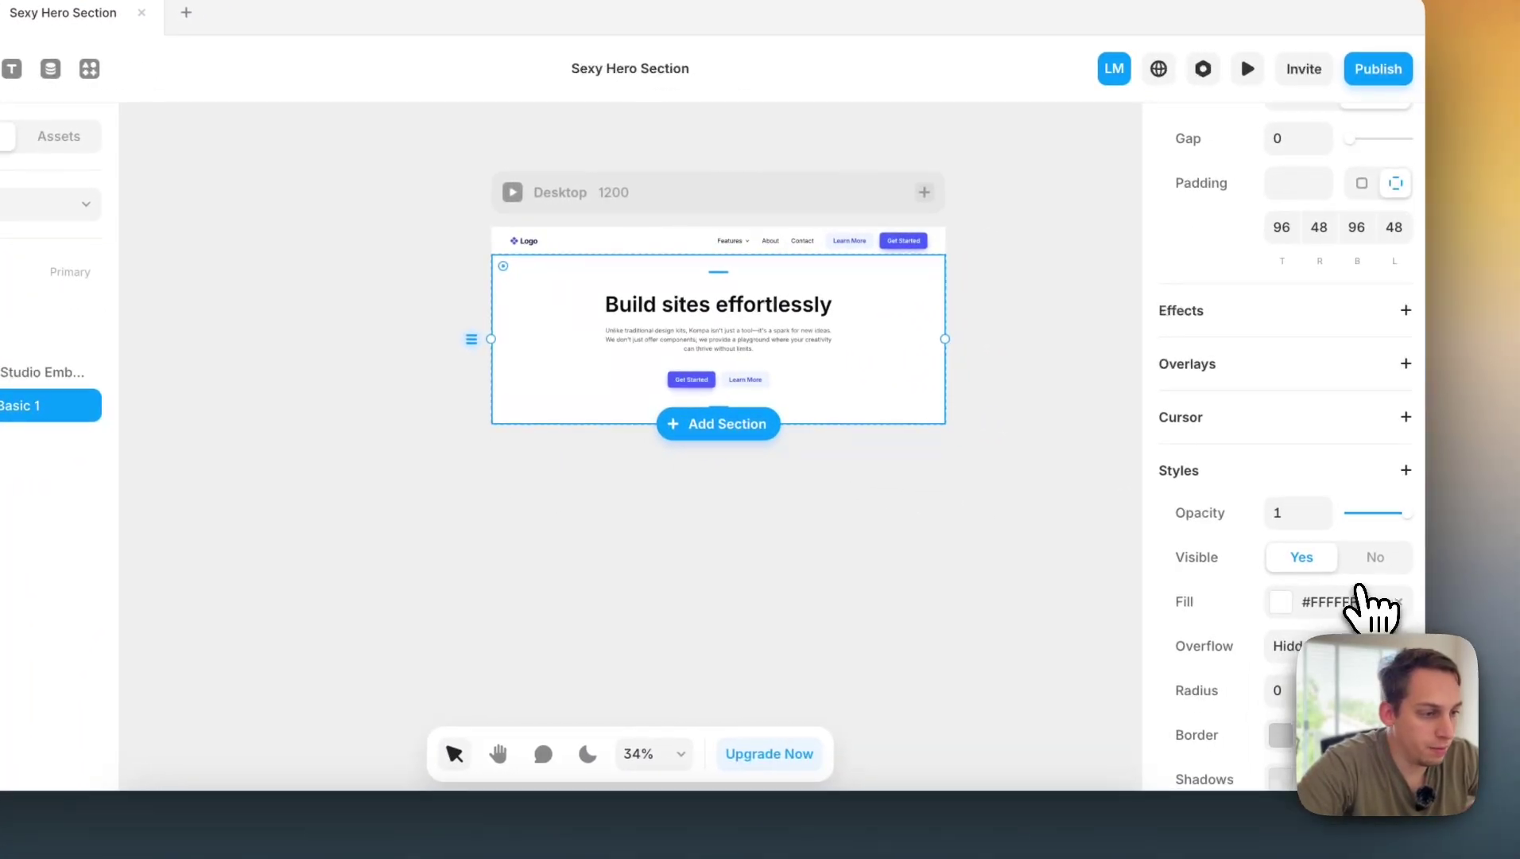
click(1393, 612)
click(1020, 491)
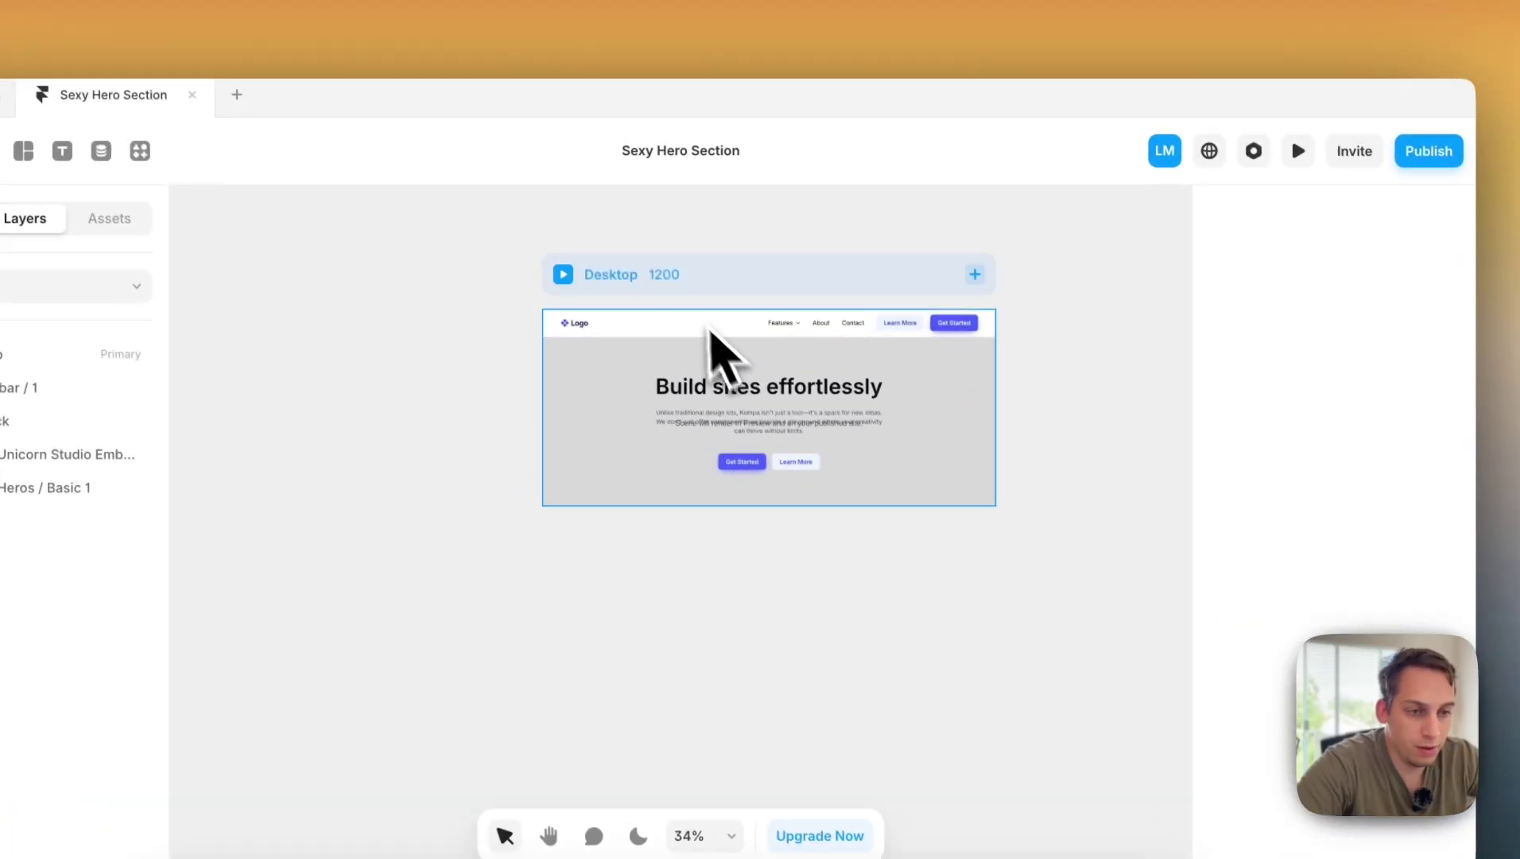
- Publish the update, view the purple pixel beam on the live framer.app site, then return to Framer
click(672, 280)
click(577, 419)
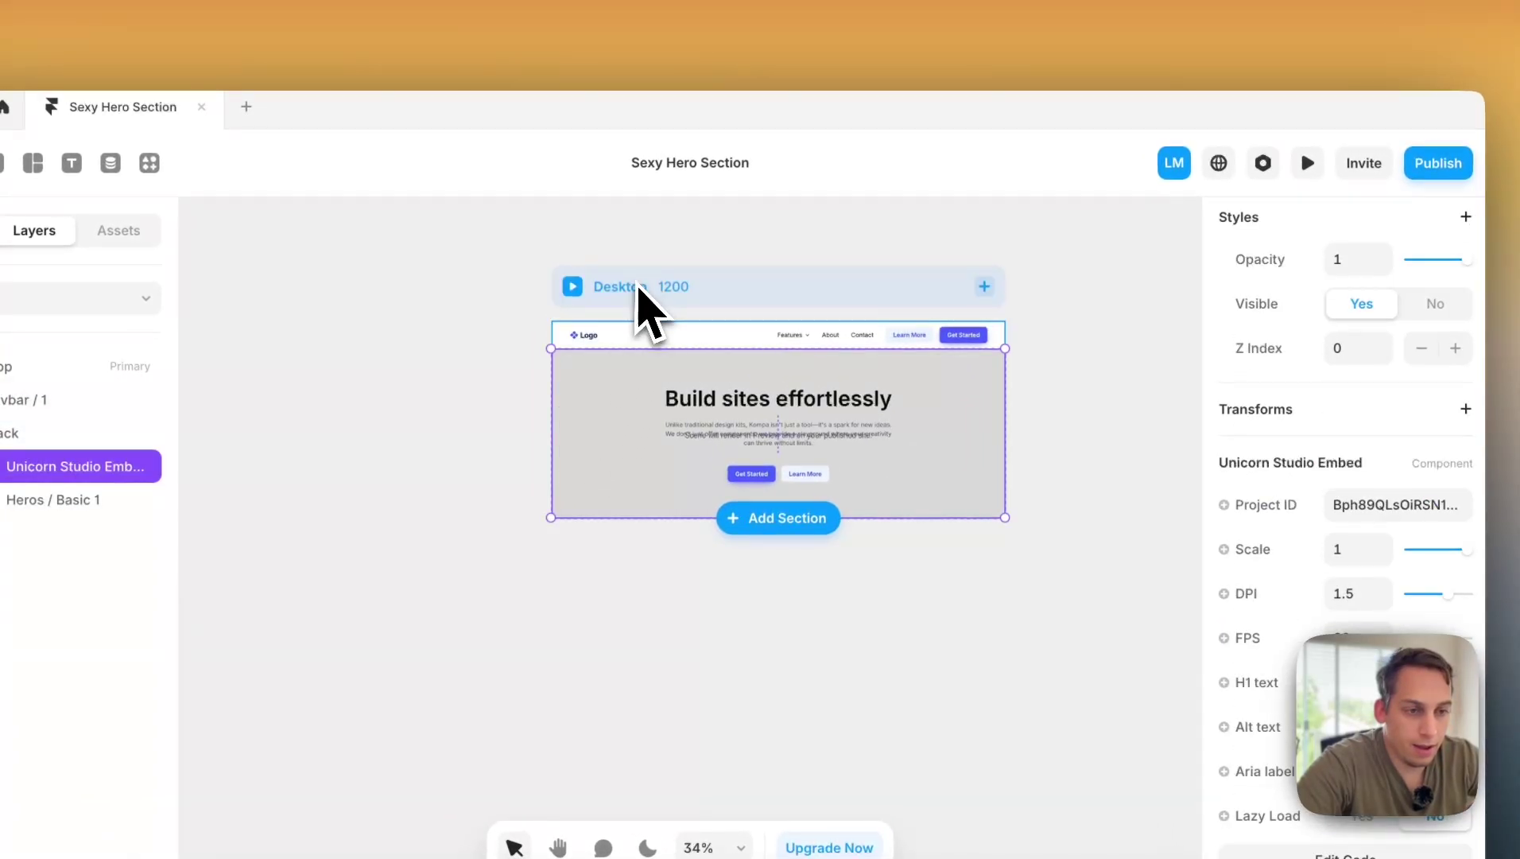
click(624, 283)
click(1435, 167)
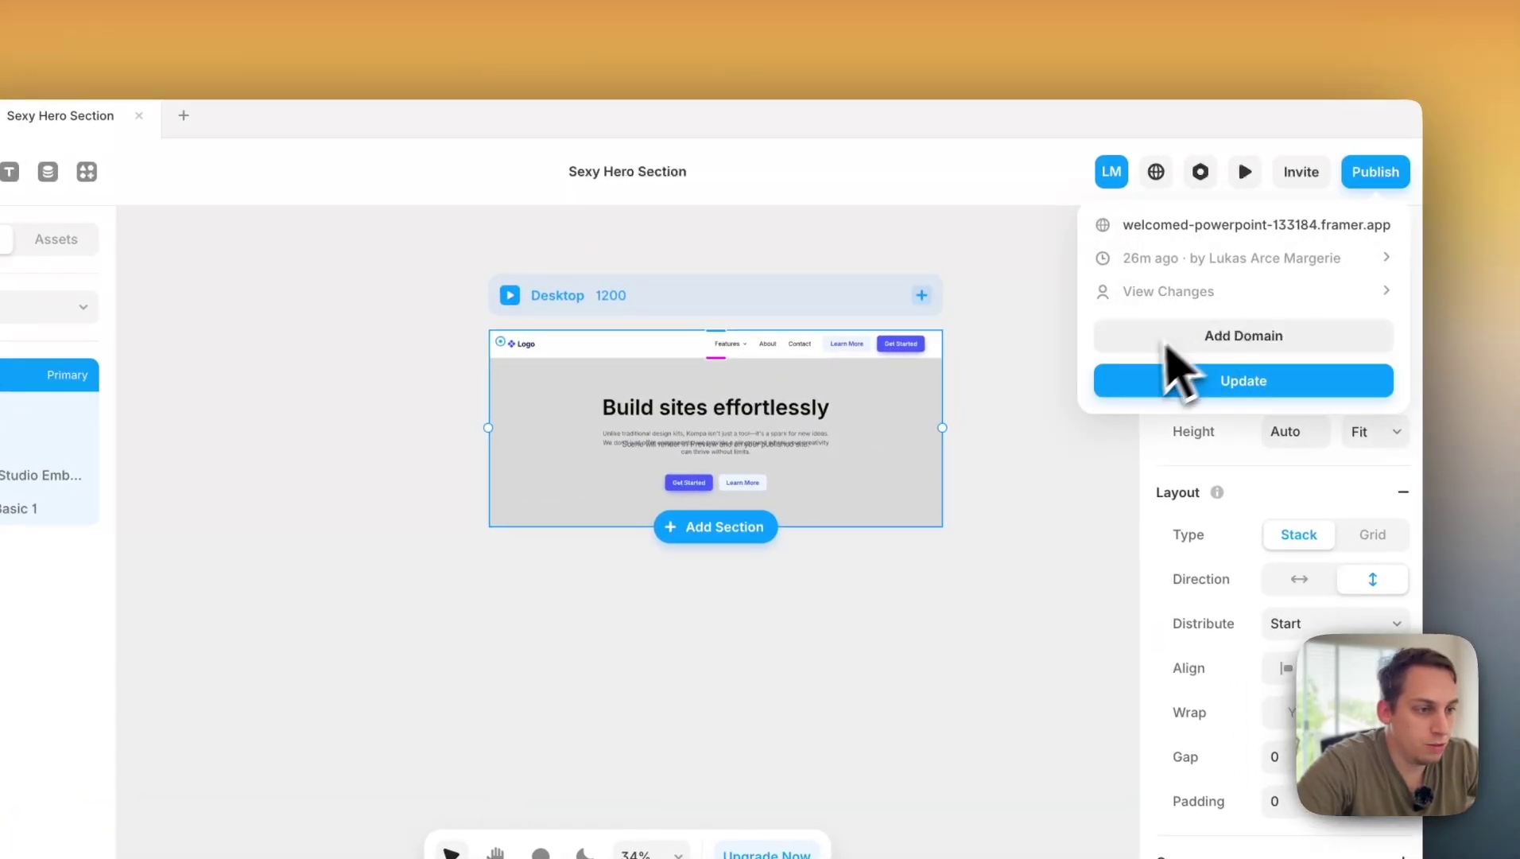
click(1205, 372)
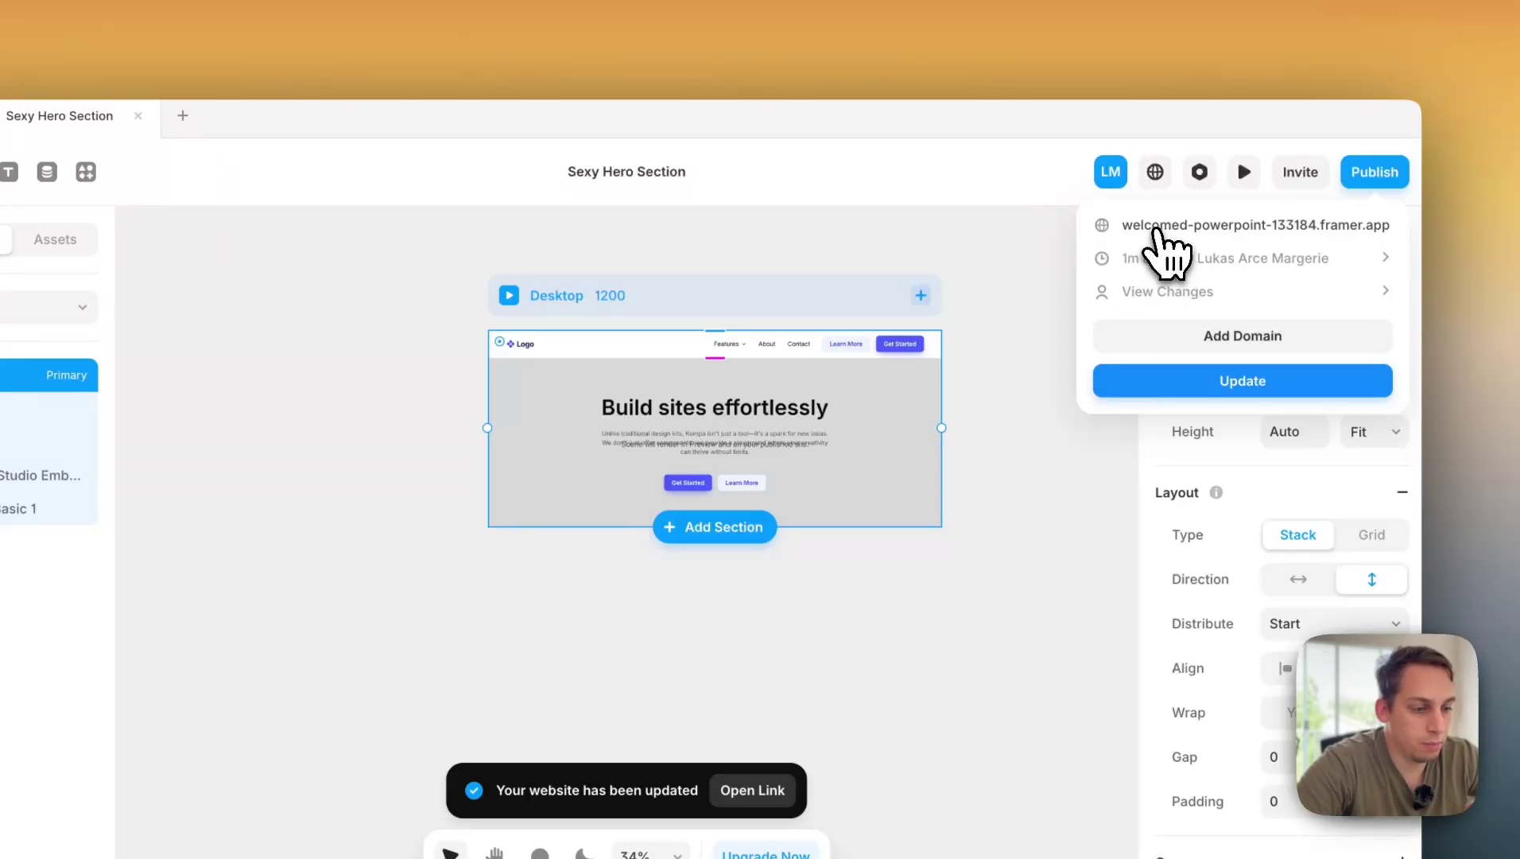
click(1159, 234)
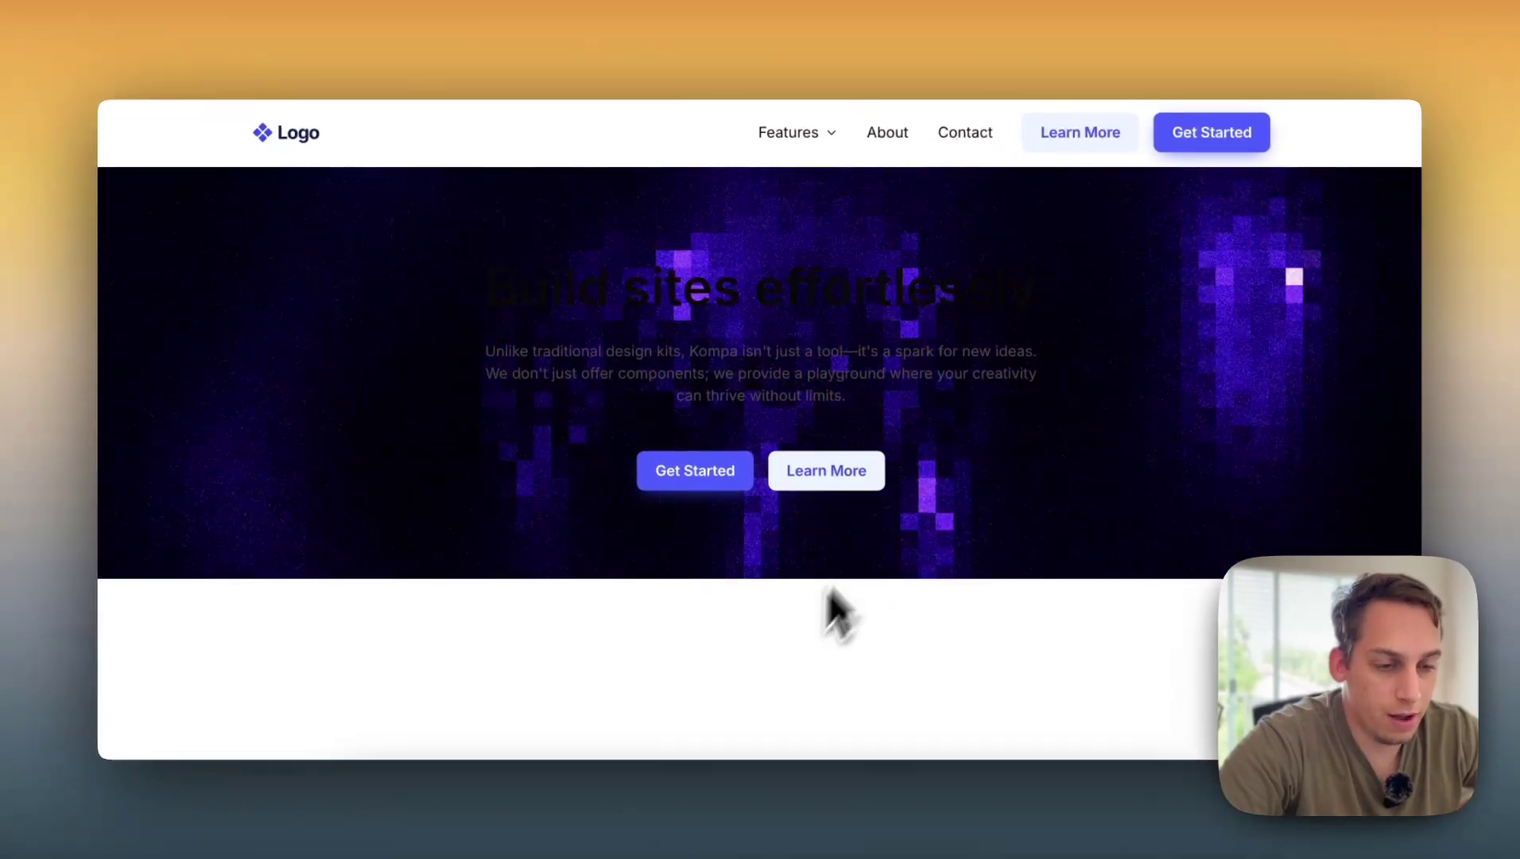
click(808, 829)
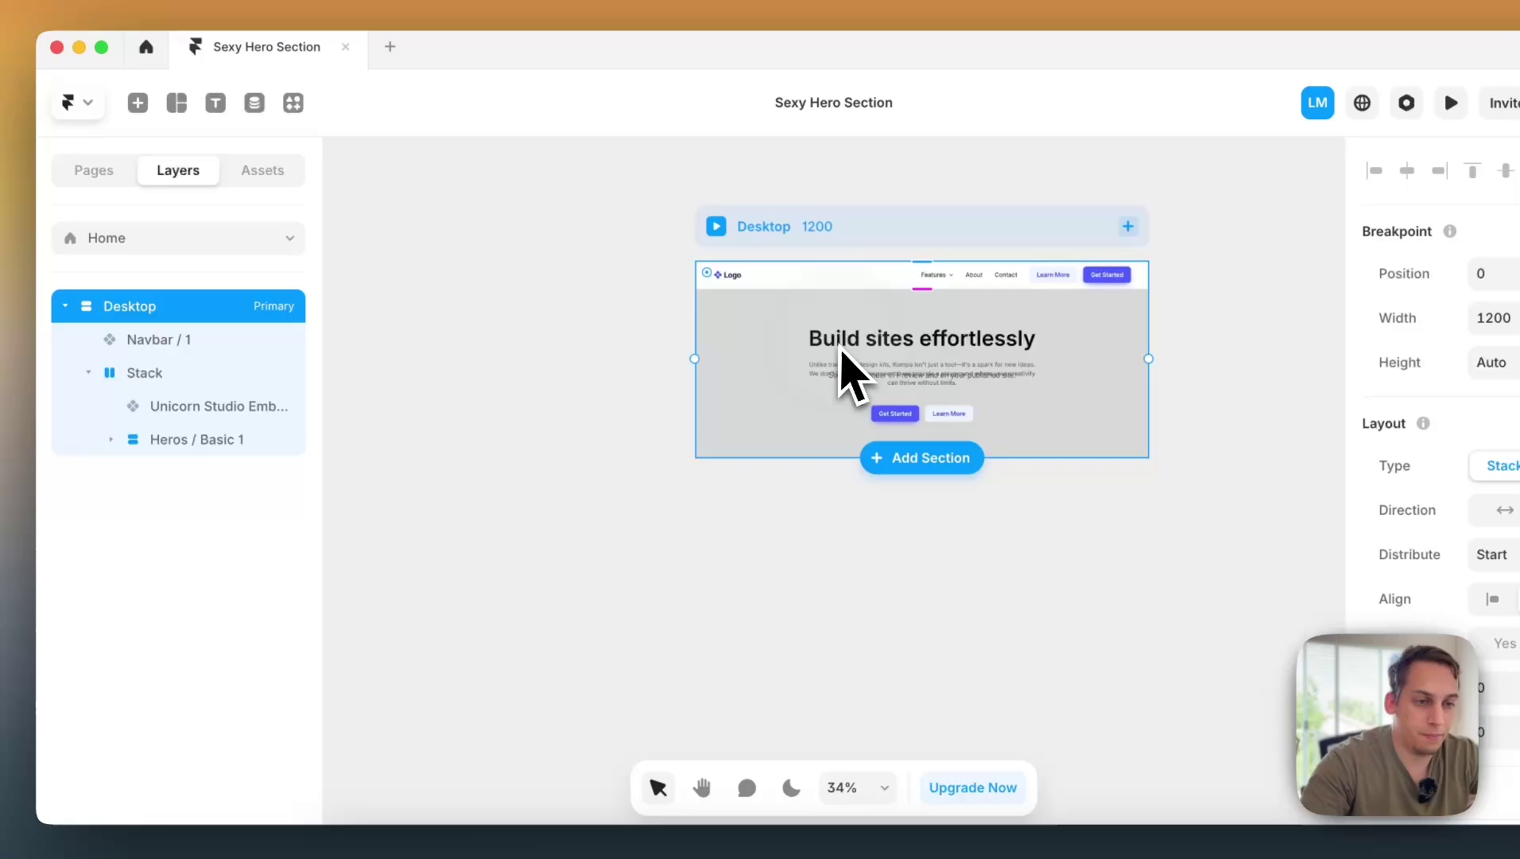
- Lock the Unicorn Studio Embed layer against accidental edits
click(840, 350)
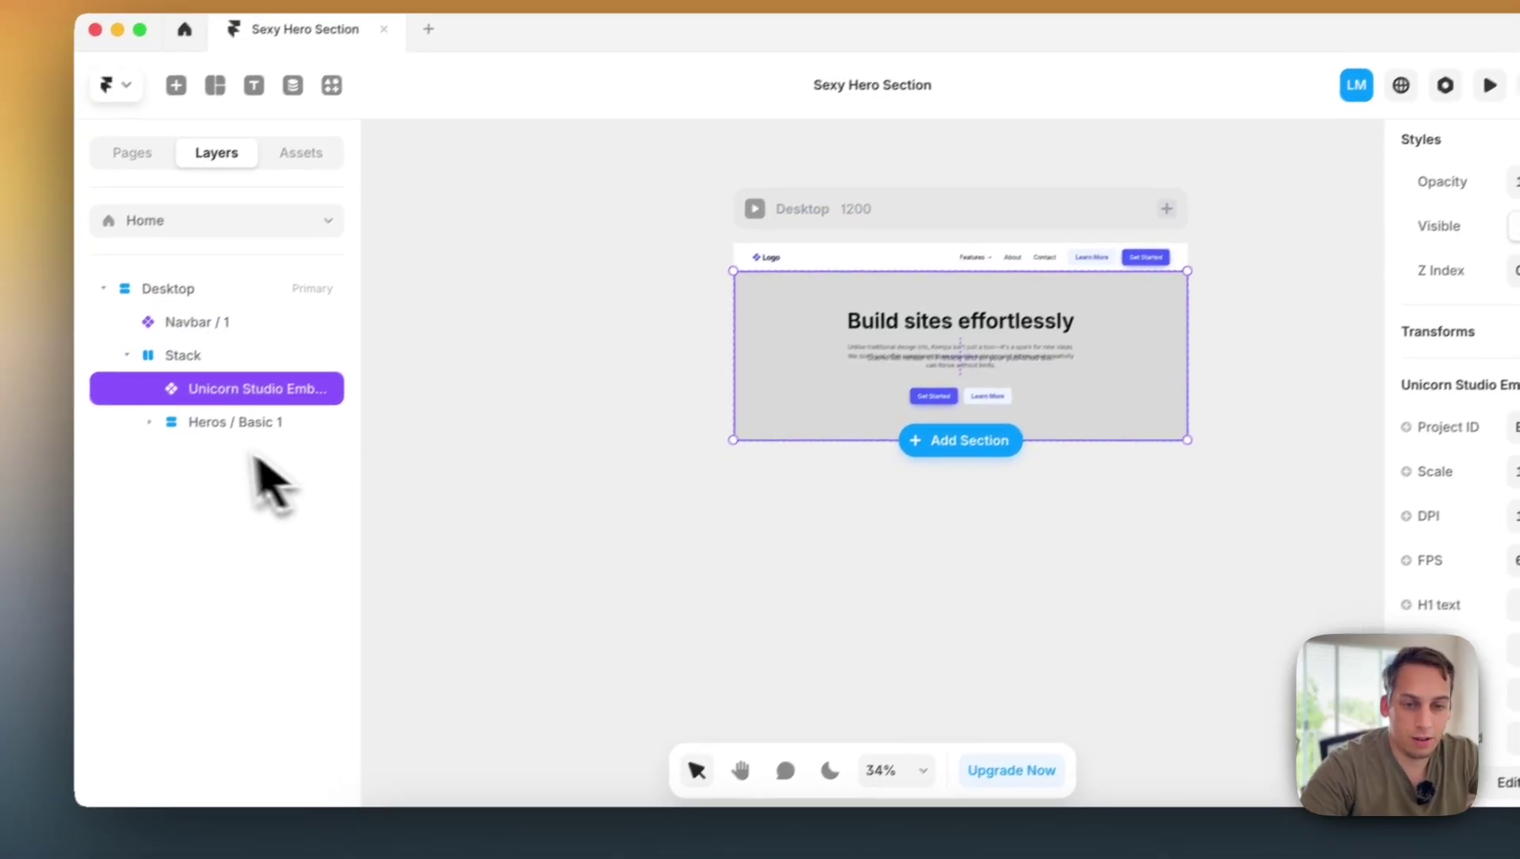
click(132, 441)
click(308, 372)
right_click(310, 372)
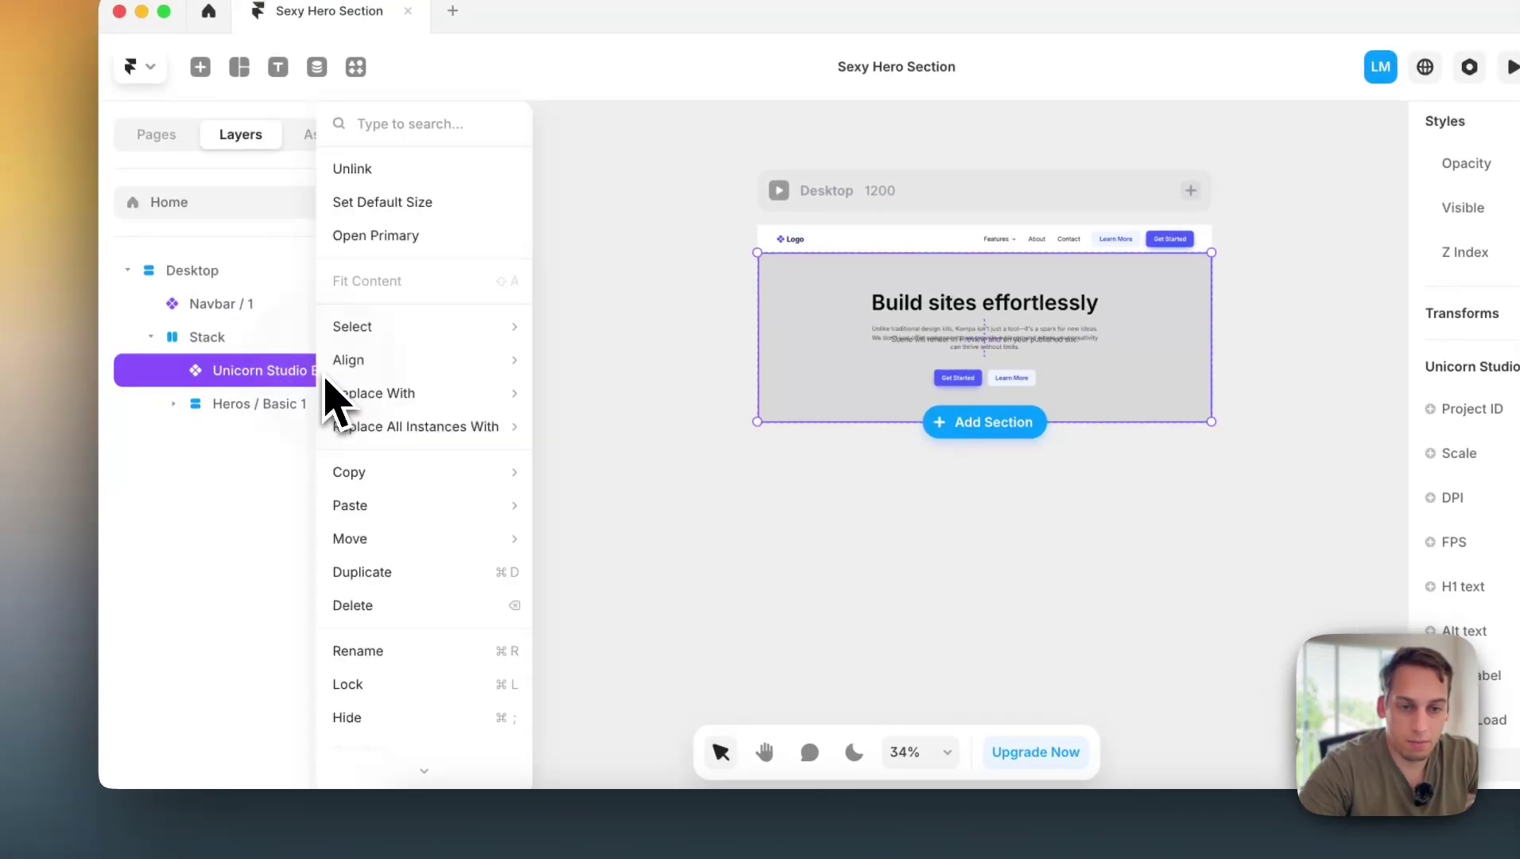
click(398, 676)
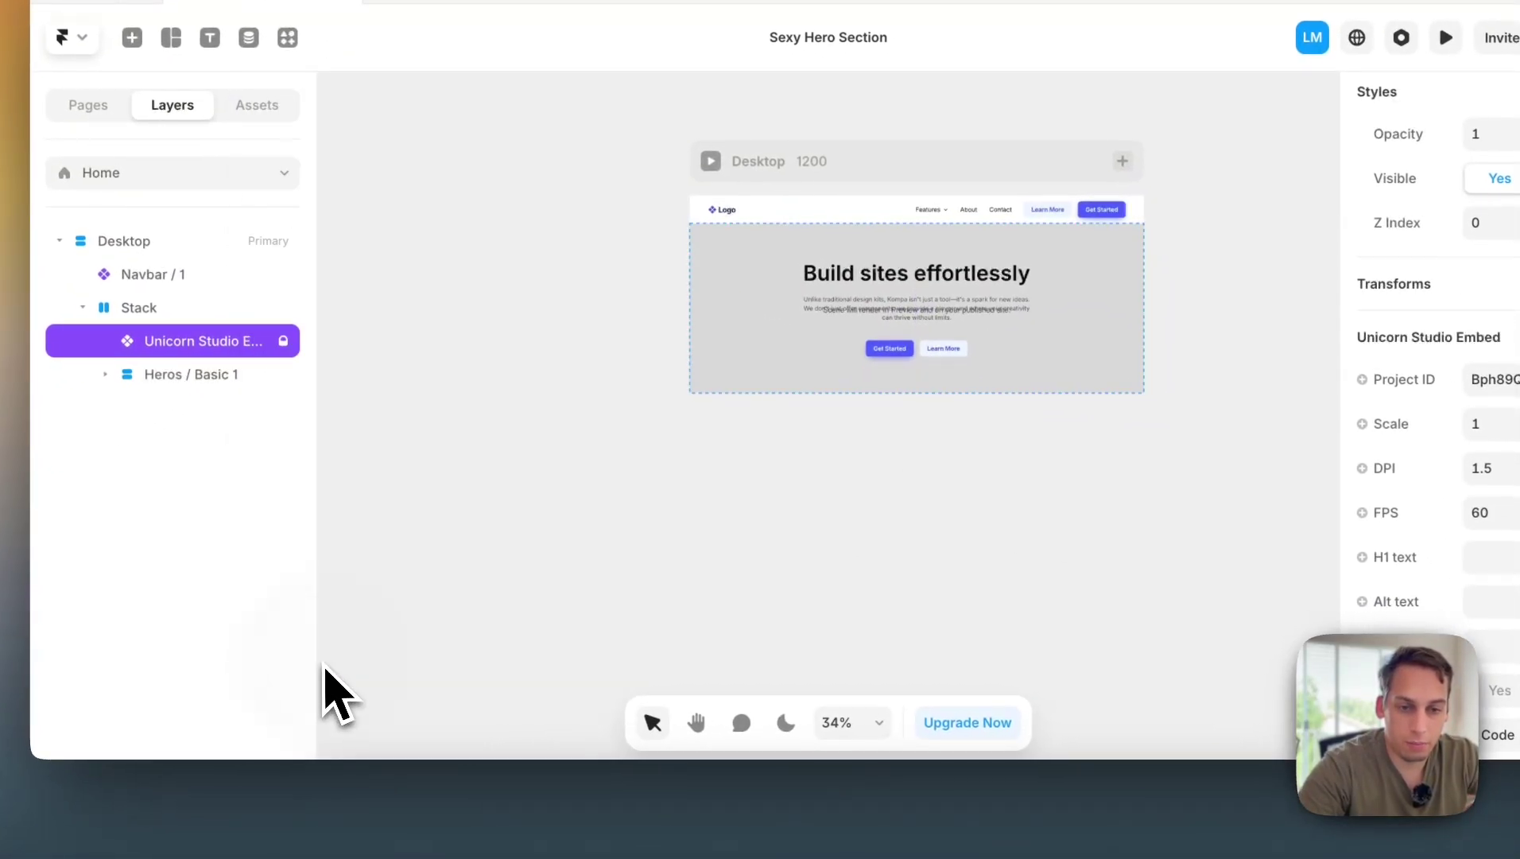
- Make the hero heading and paragraph text white (#FFFFFF)
click(645, 434)
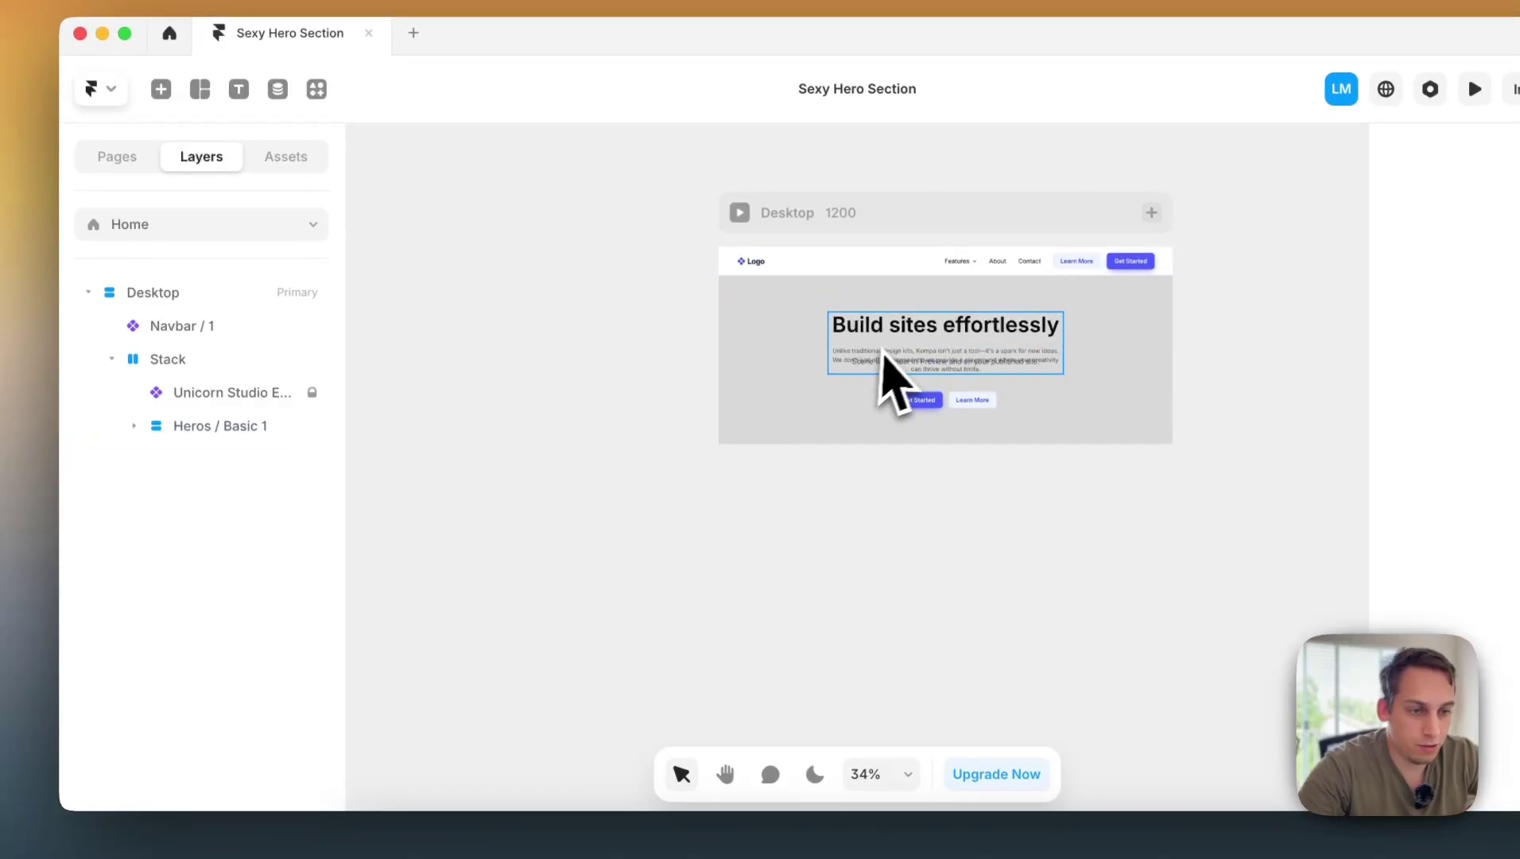
click(894, 369)
click(1350, 258)
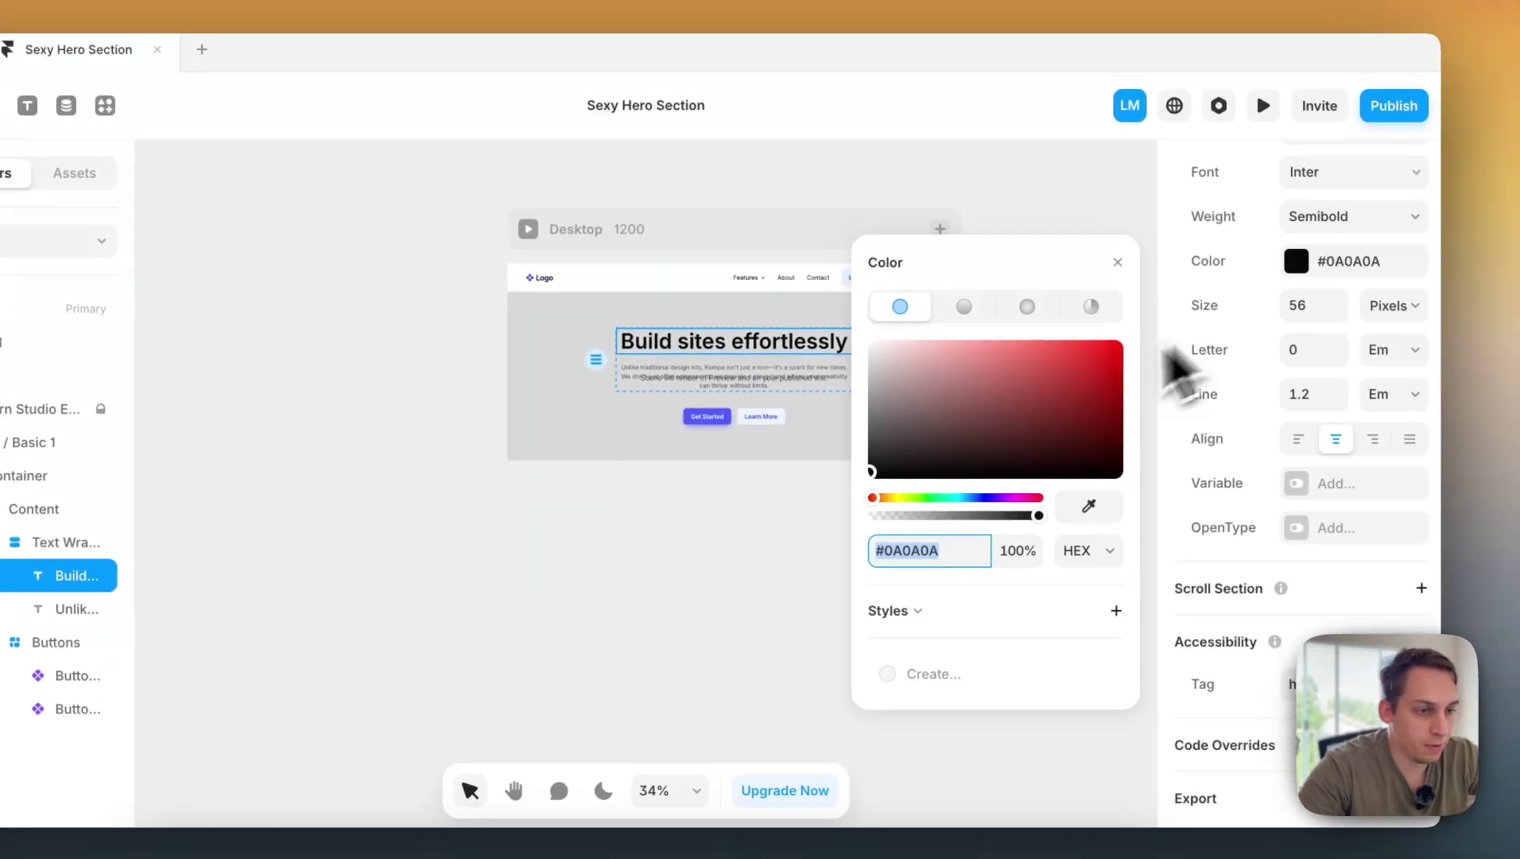
drag(1089, 378, 739, 234)
click(694, 395)
scroll(1306, 441, down, 7)
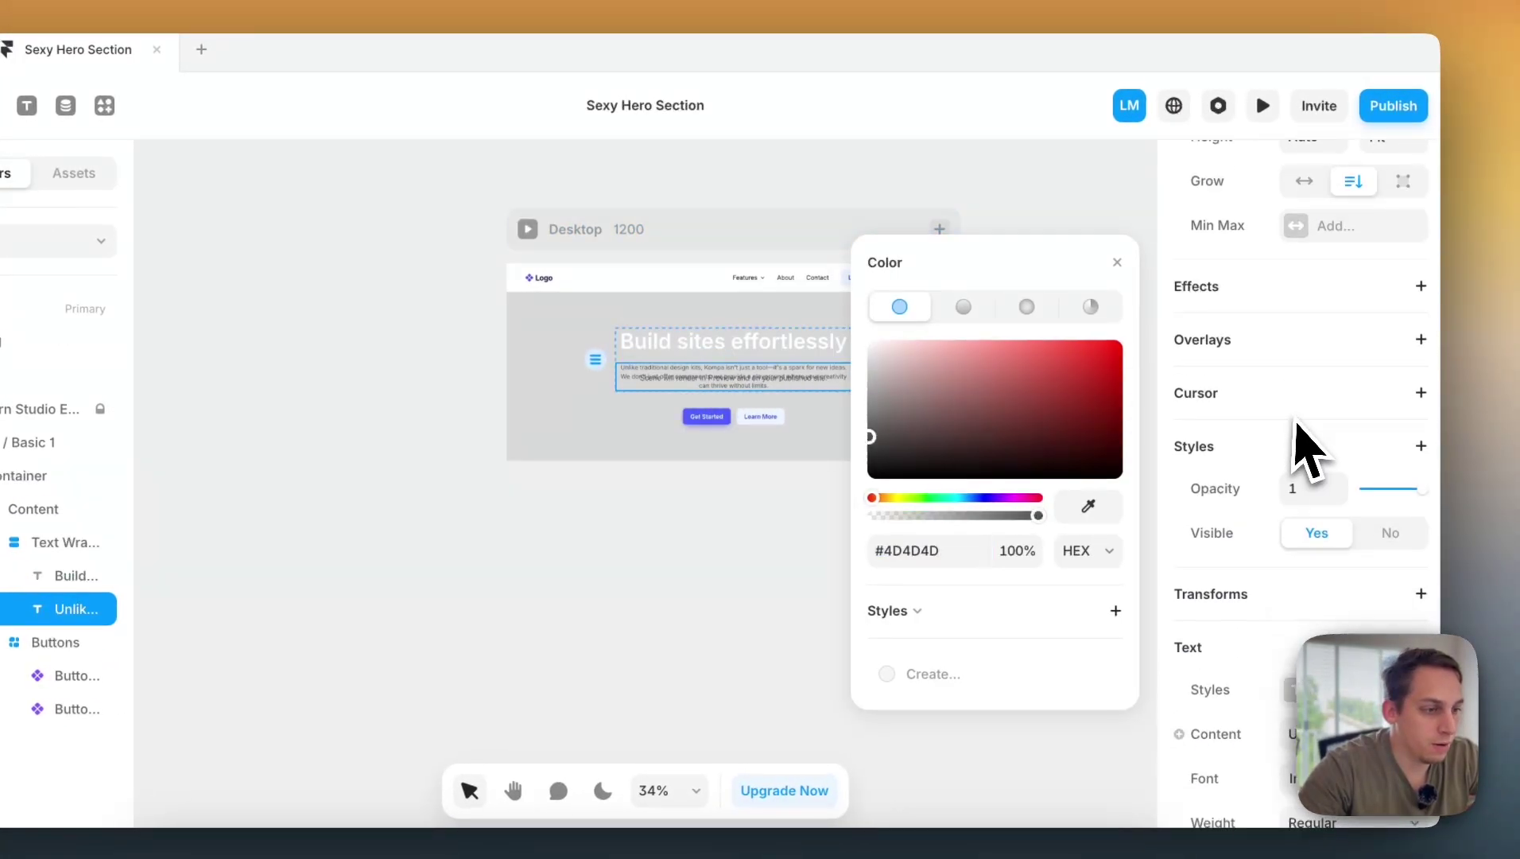
click(1289, 625)
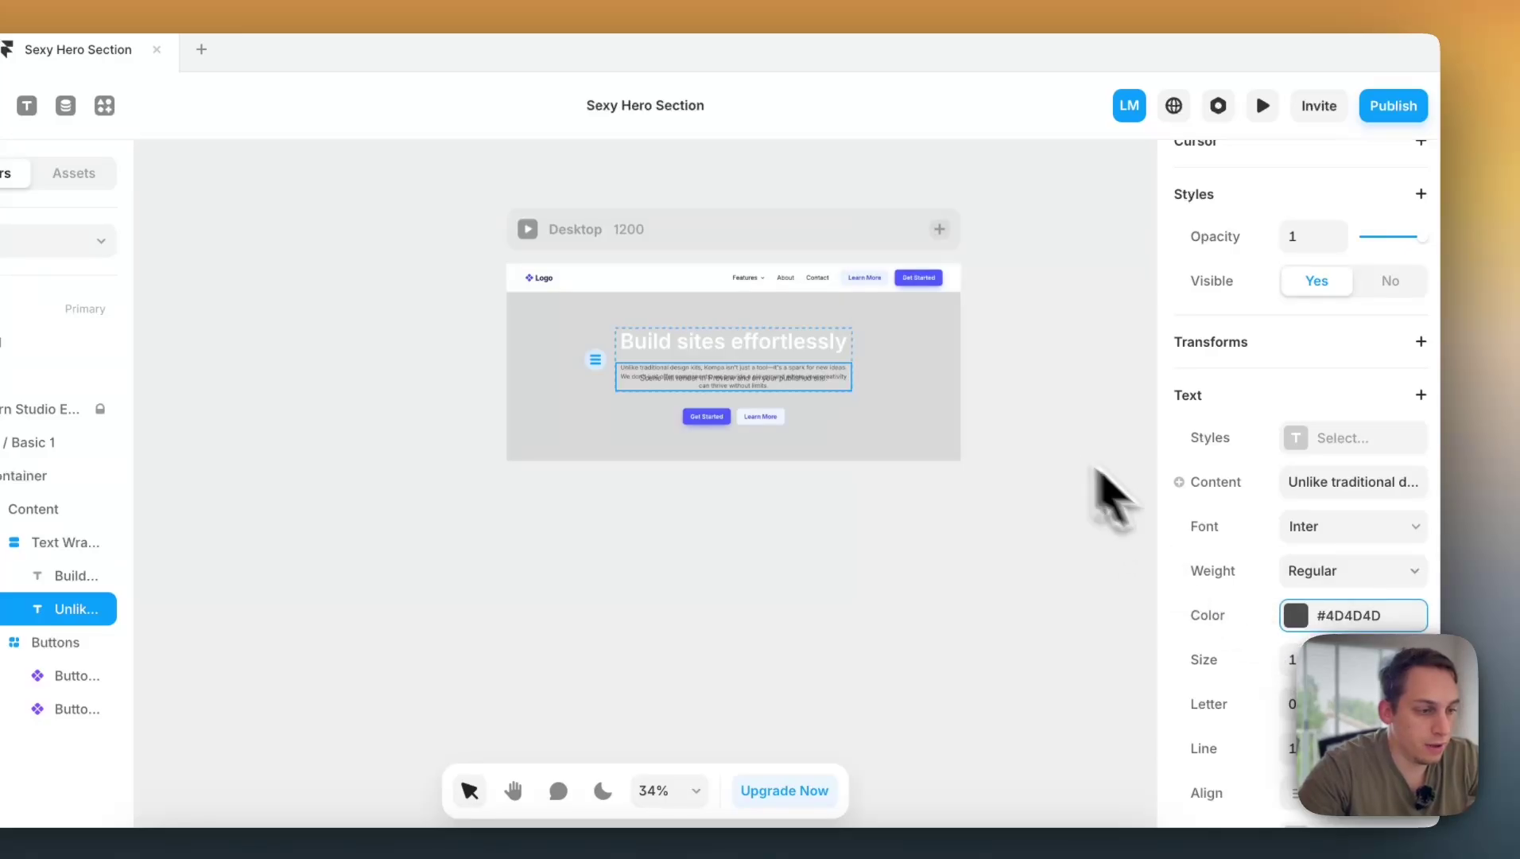
click(1294, 614)
text(FFFFFF)
key(Escape)
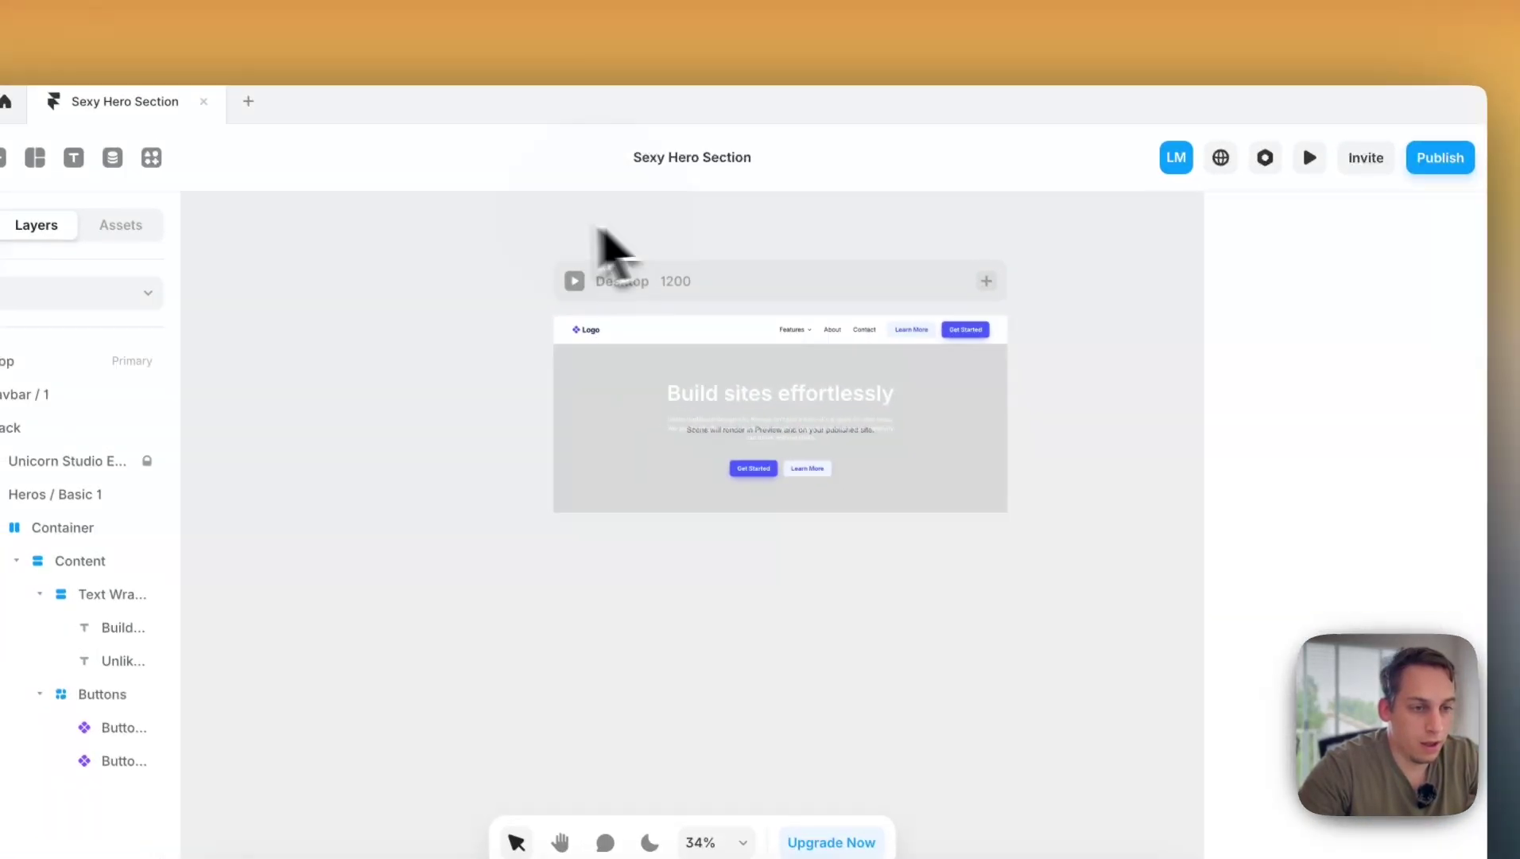
click(1383, 108)
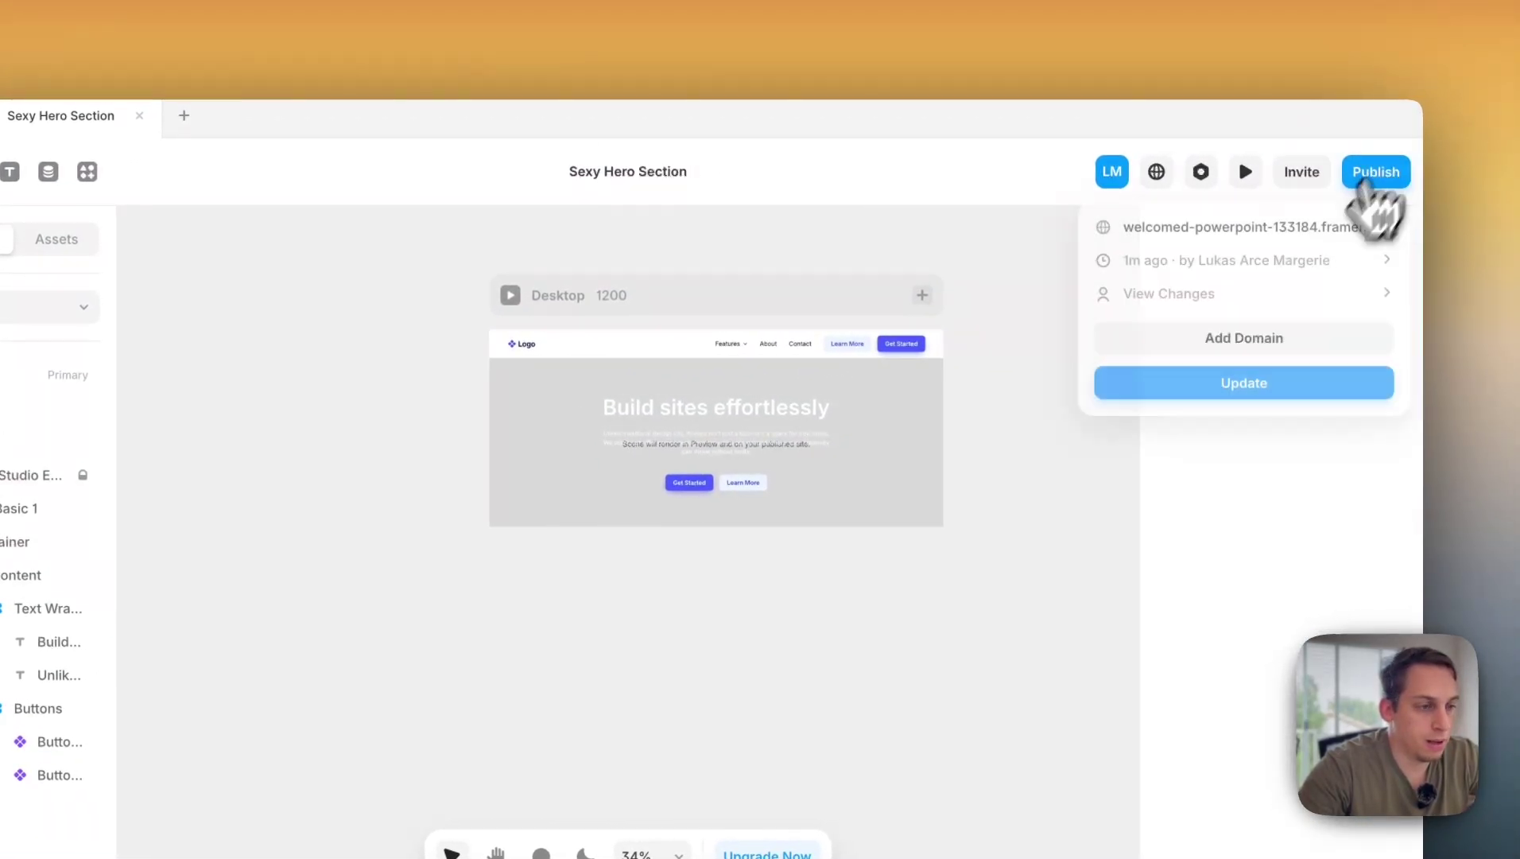
- Publish the white-text update and reload the live site to confirm it
click(1190, 390)
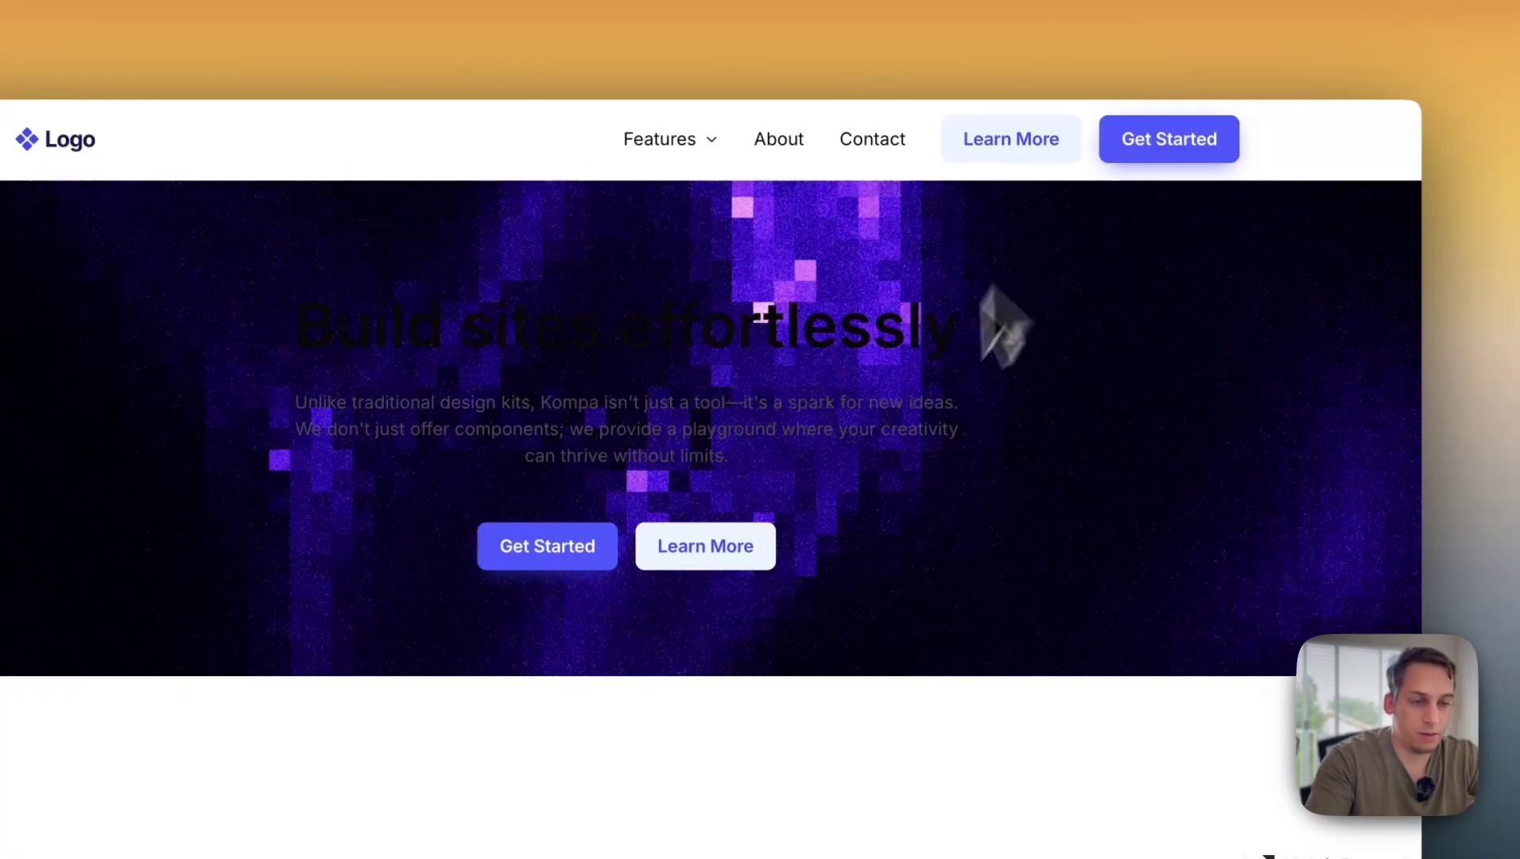
key(super+r)
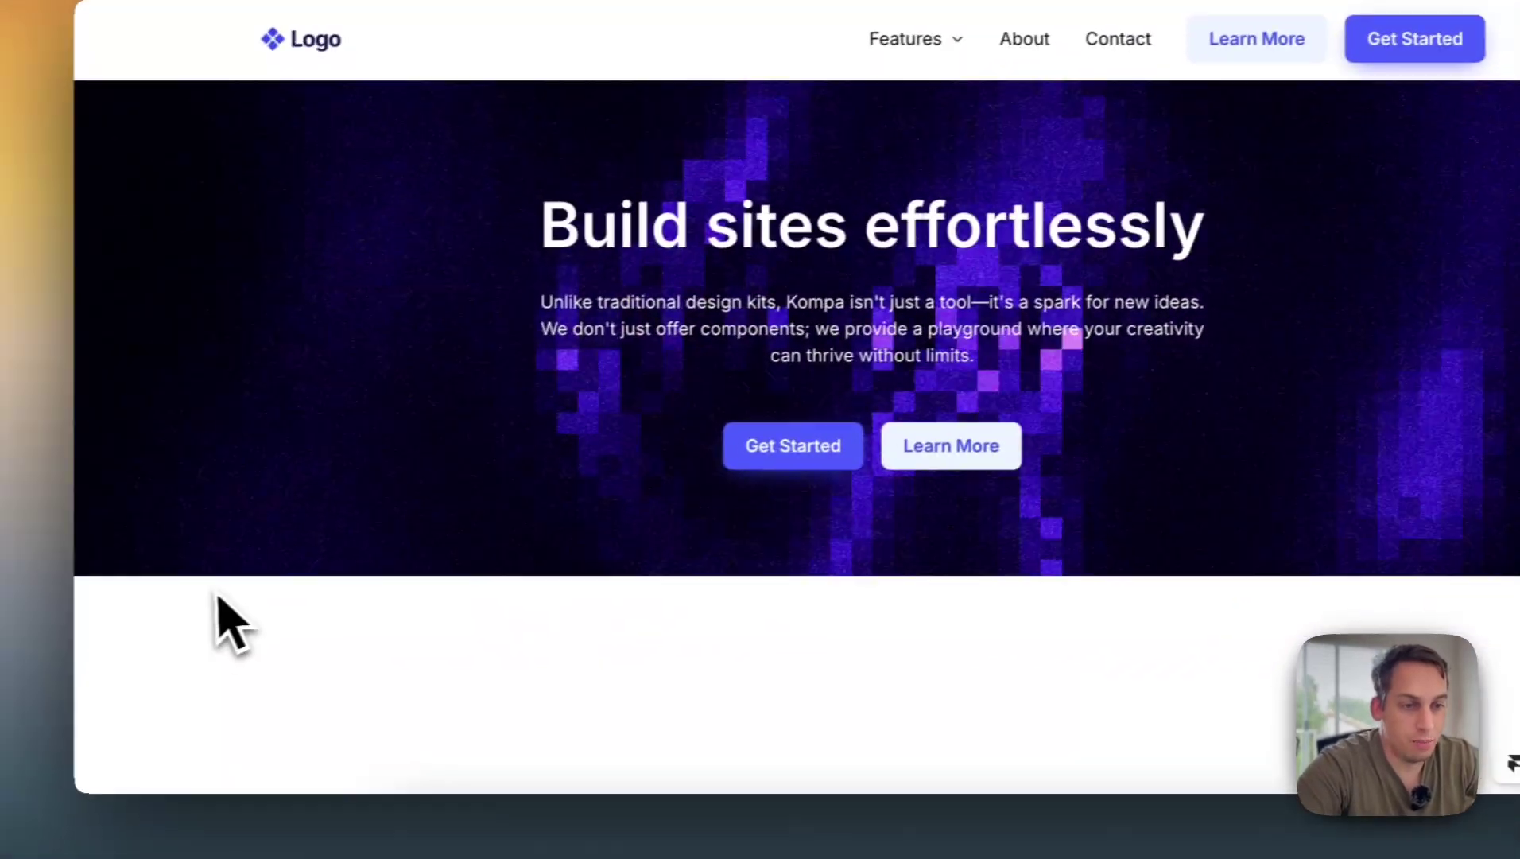